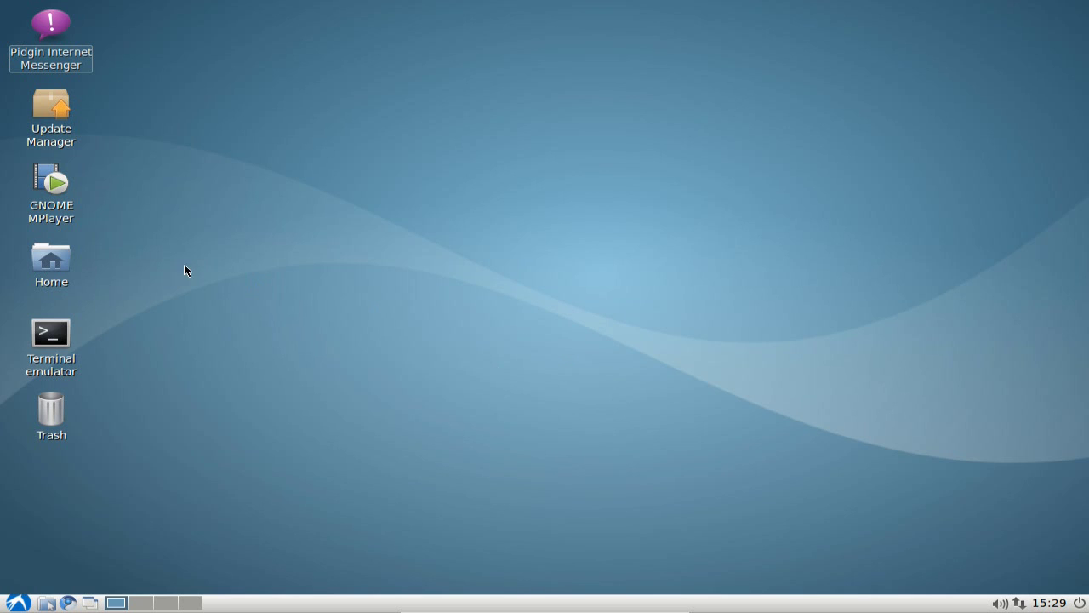
- Open the Home folder from the desktop in the file manager
{"action": "left_click", "coordinate": [50, 261]}
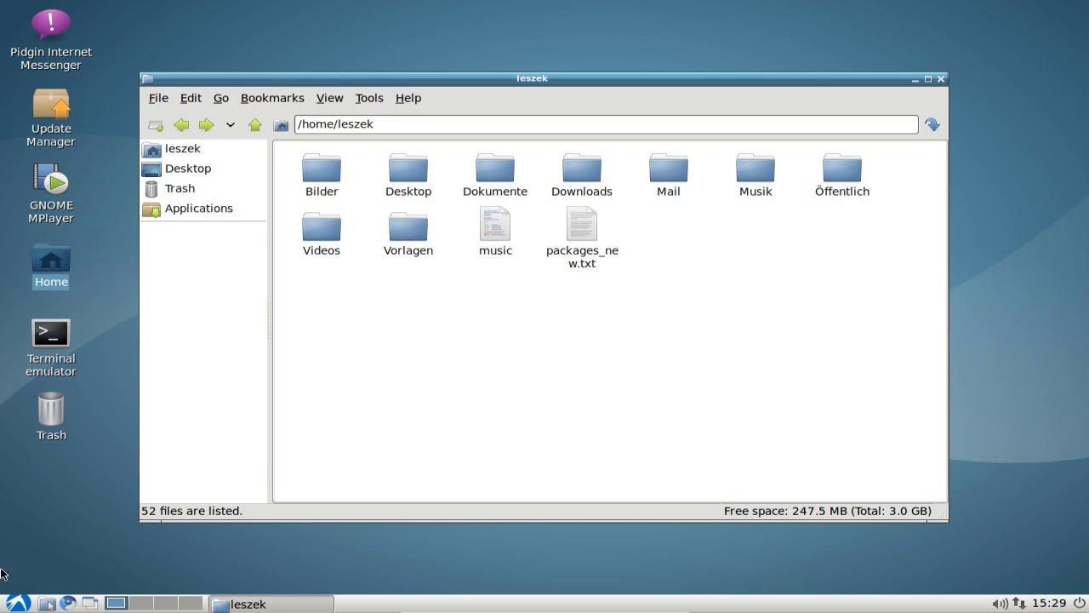
{"action": "left_click", "coordinate": [24, 605]}
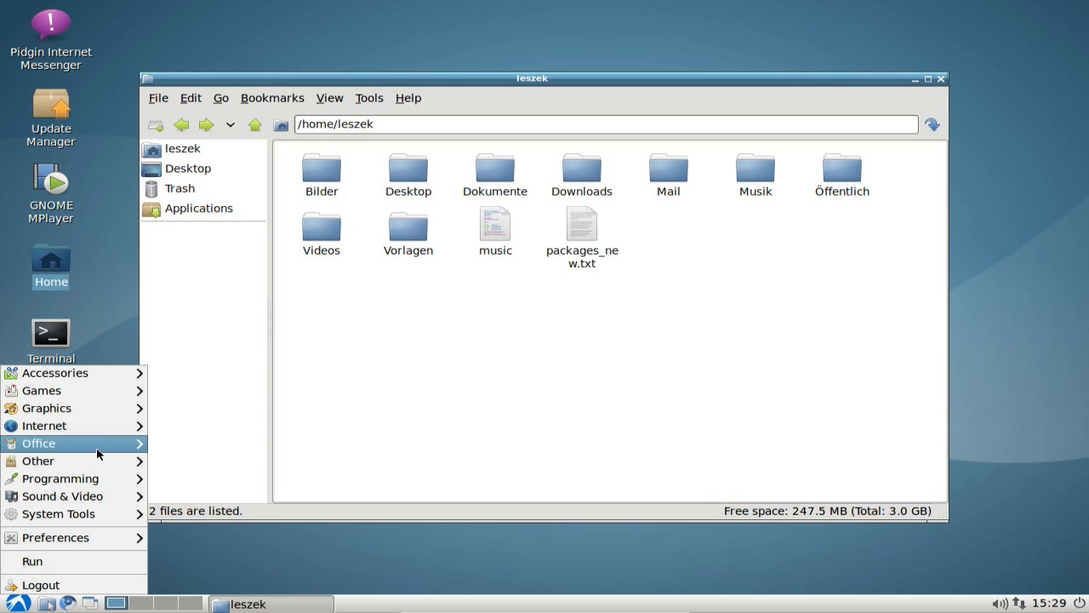
{"action": "mouse_move", "coordinate": [128, 426]}
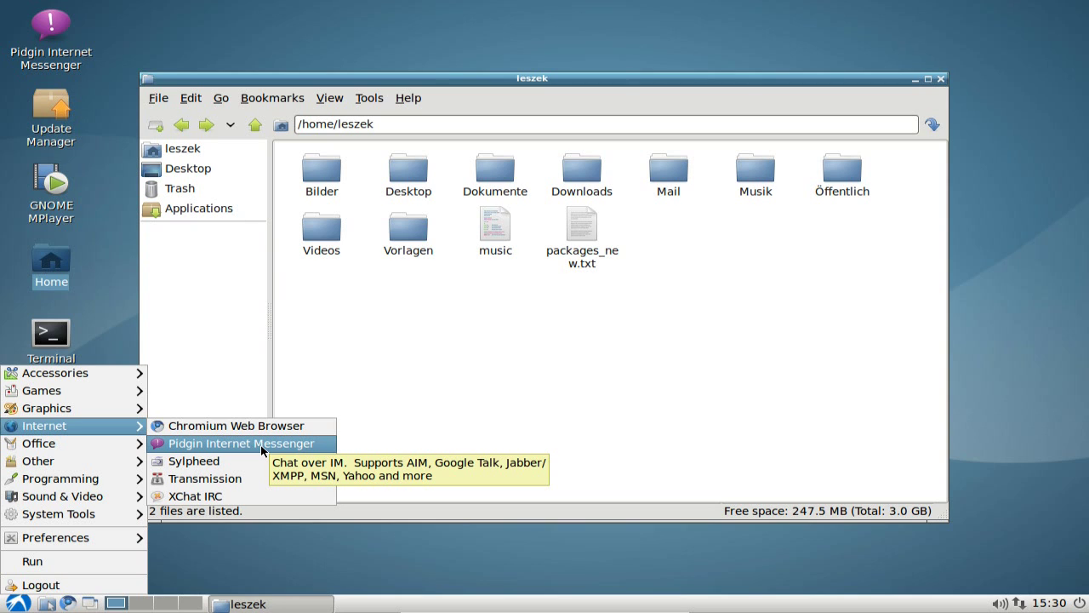
{"action": "left_click", "coordinate": [457, 369]}
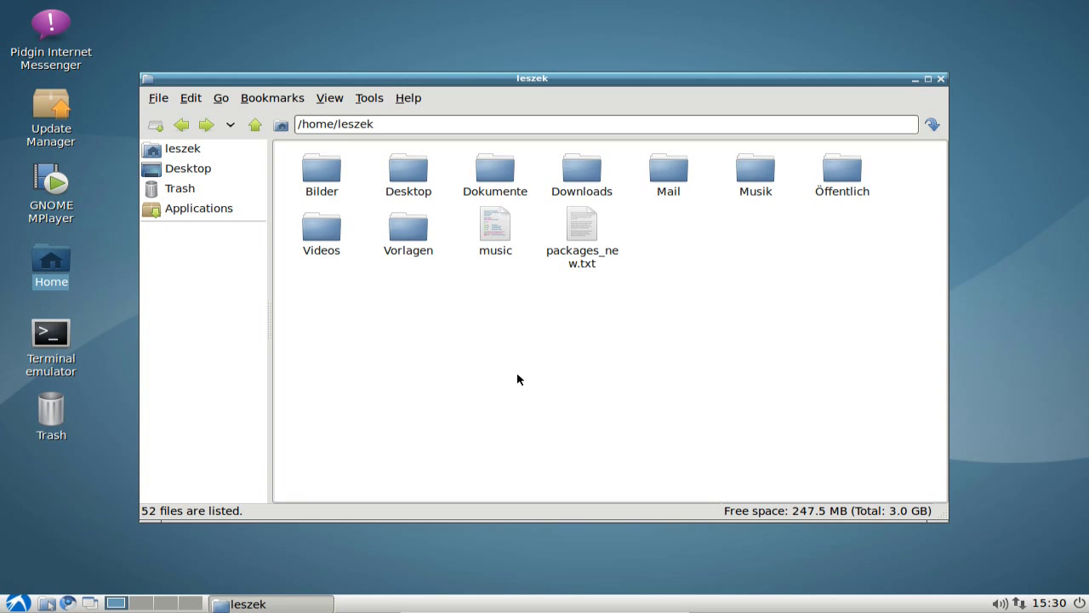
- Show the hidden files and folders in the home folder and leave no item selected
{"action": "left_click", "coordinate": [329, 99]}
{"action": "left_click", "coordinate": [337, 118]}
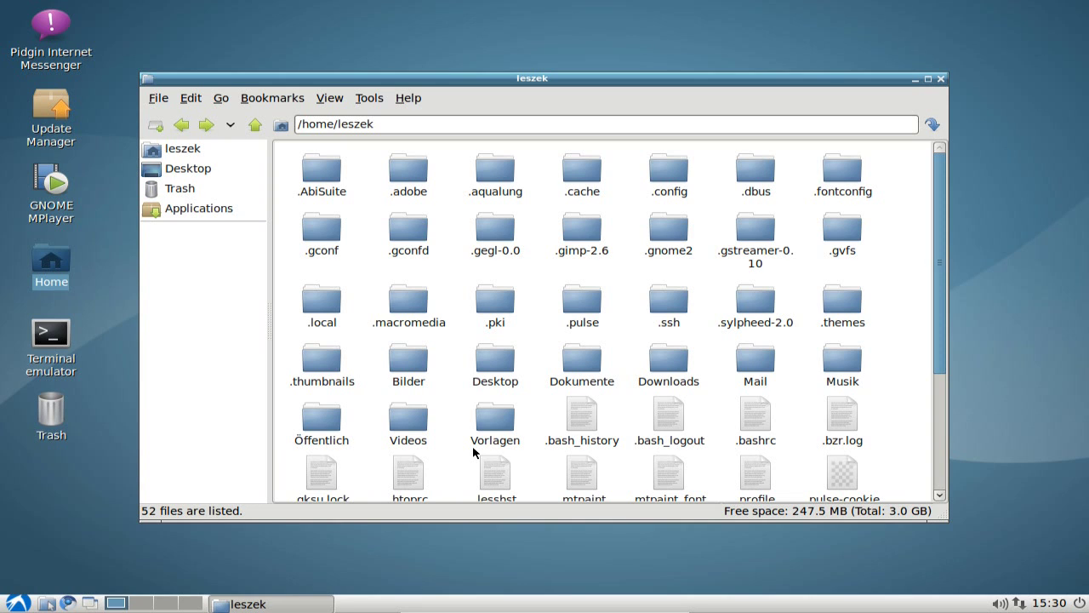
{"action": "left_click", "coordinate": [414, 196]}
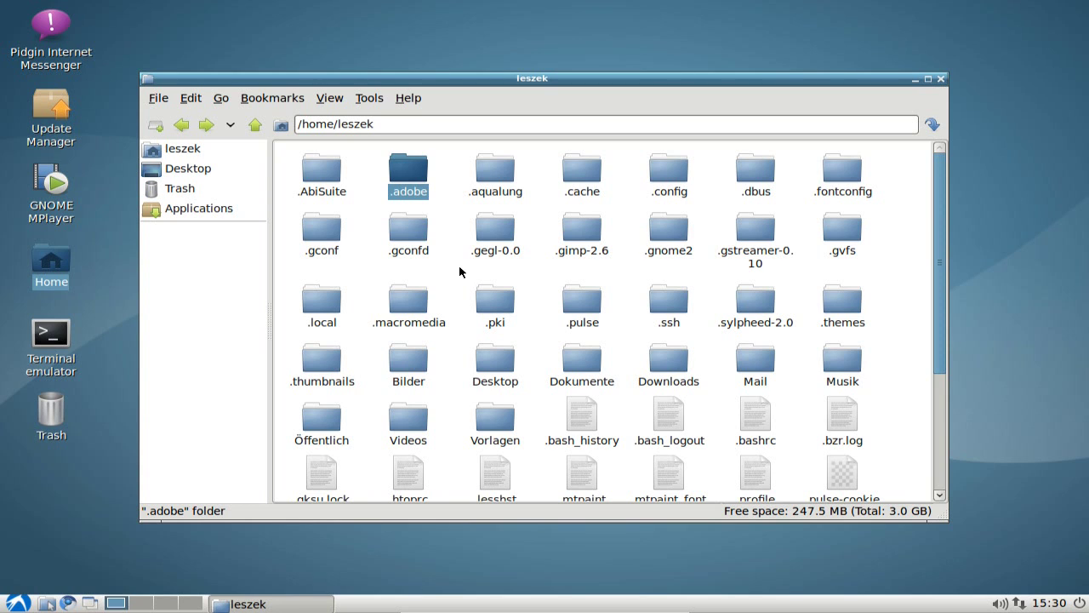
{"action": "left_click", "coordinate": [458, 266]}
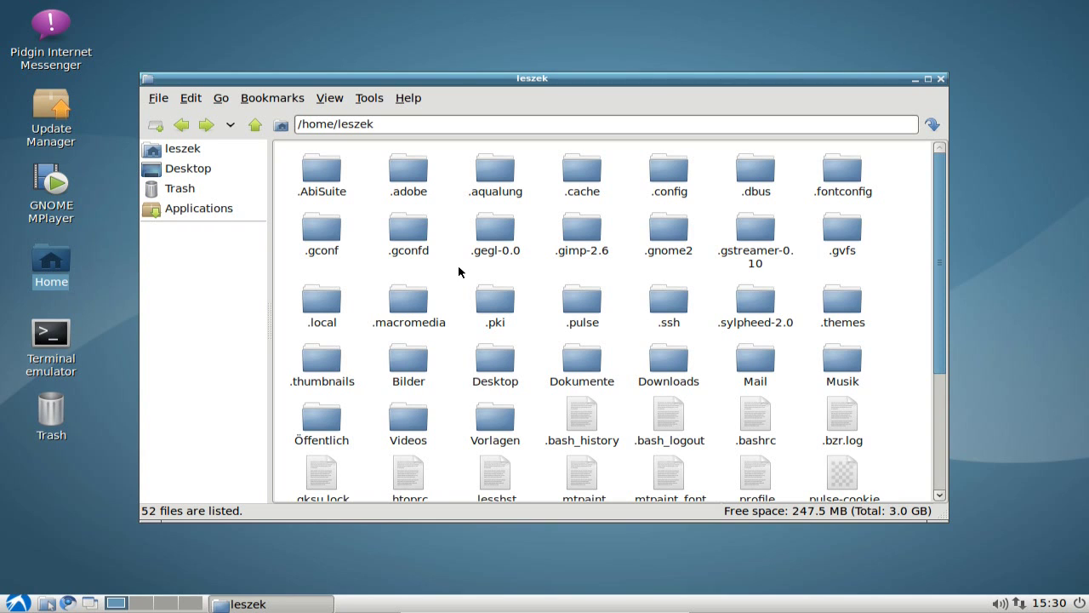
- Look through the application settings folders inside .config, such as chromium, leafpad, update-notifier and xarchiver, and return to the home folder
{"action": "double_click", "coordinate": [672, 189]}
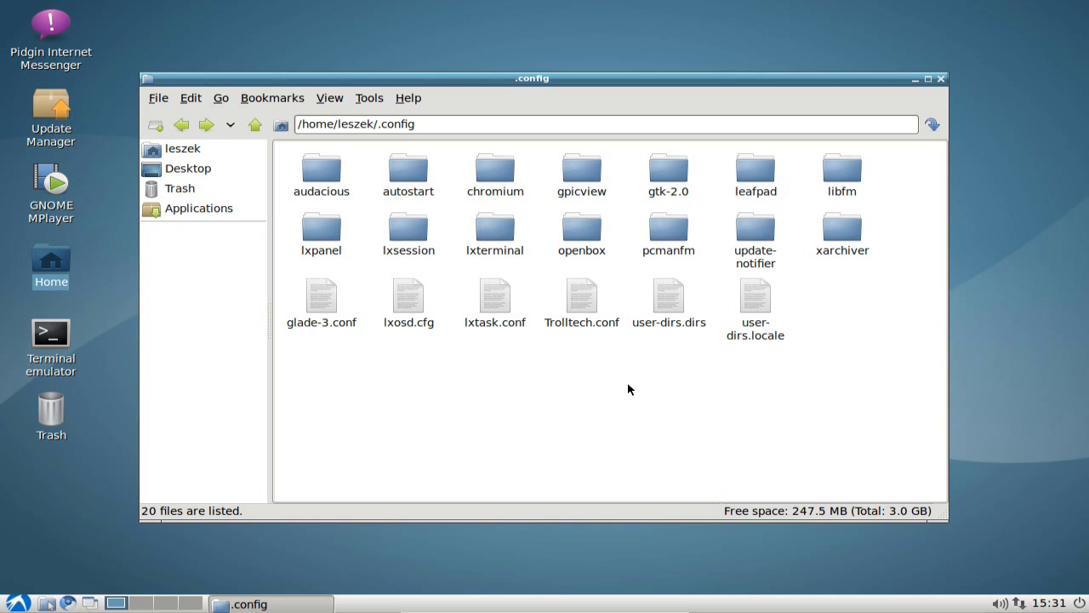
{"action": "left_click", "coordinate": [498, 199]}
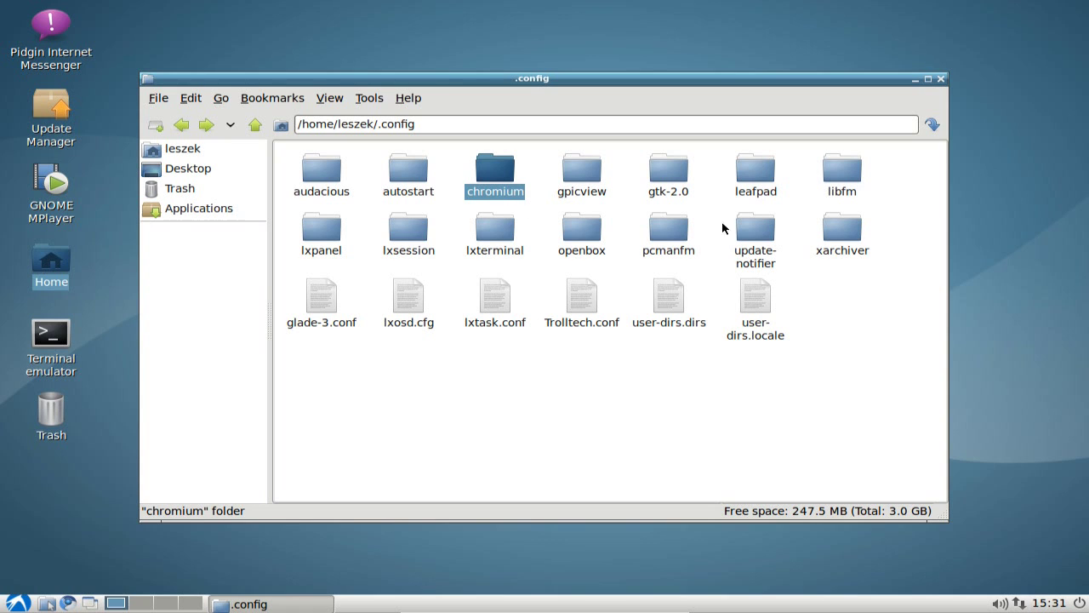
{"action": "left_click", "coordinate": [756, 194]}
{"action": "left_click", "coordinate": [767, 262]}
{"action": "left_click", "coordinate": [841, 255]}
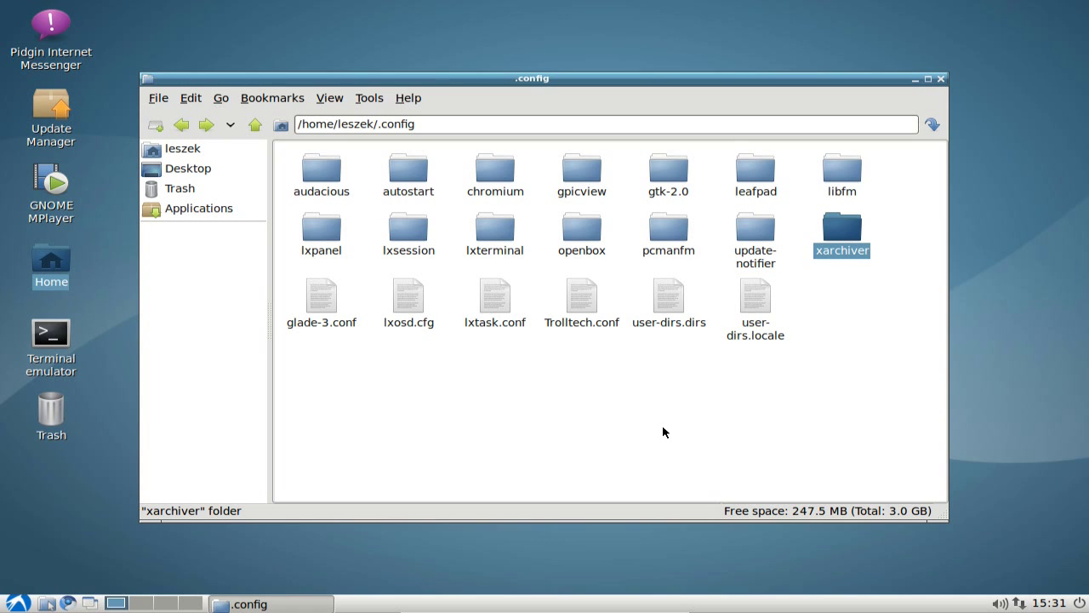
{"action": "left_click", "coordinate": [254, 125]}
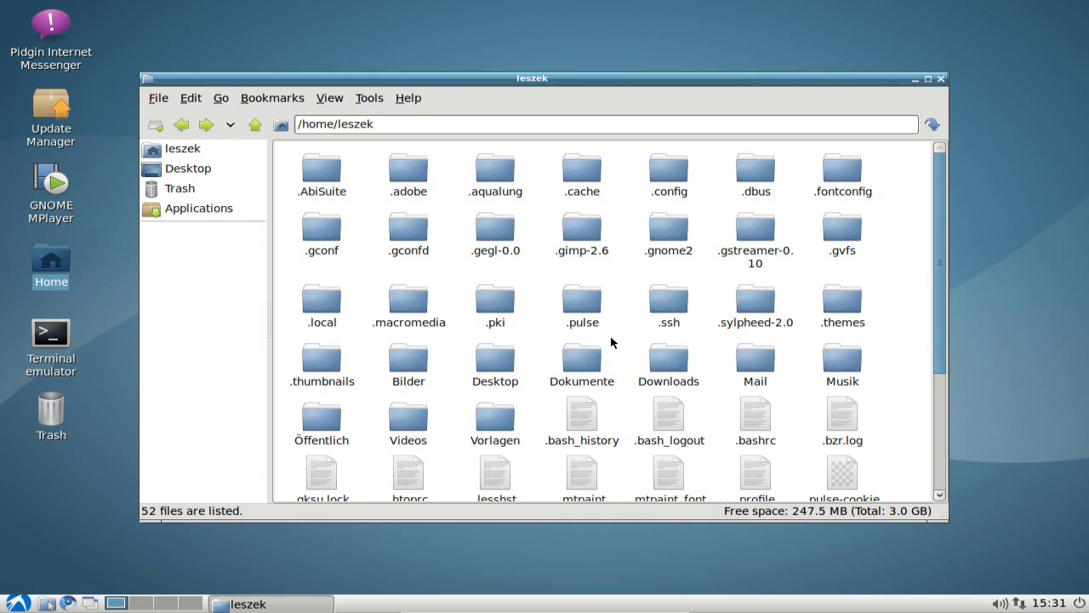
{"action": "left_click", "coordinate": [671, 195]}
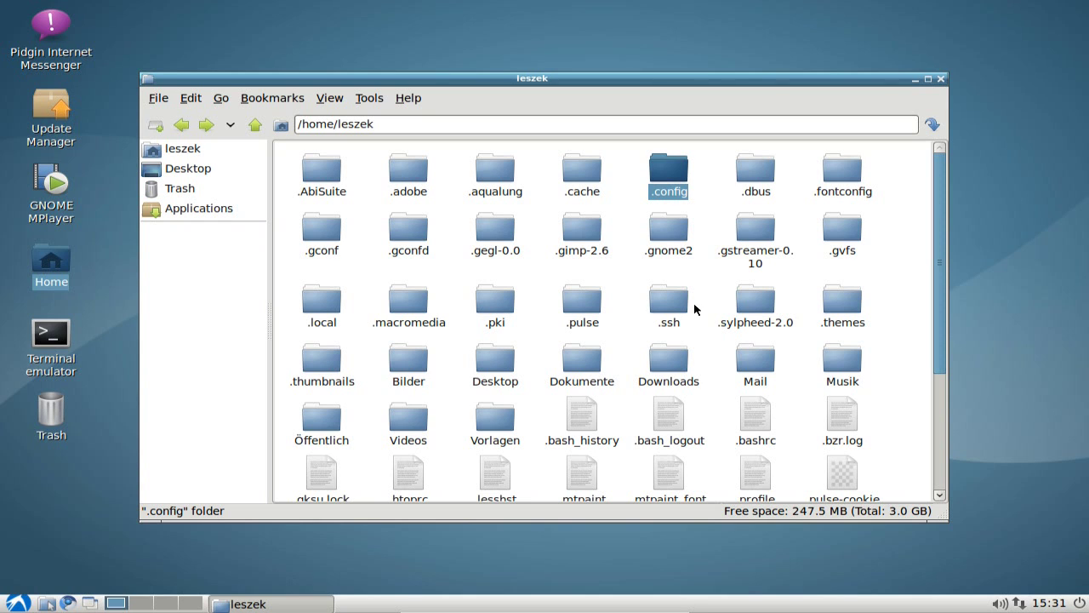
{"action": "right_click", "coordinate": [672, 198]}
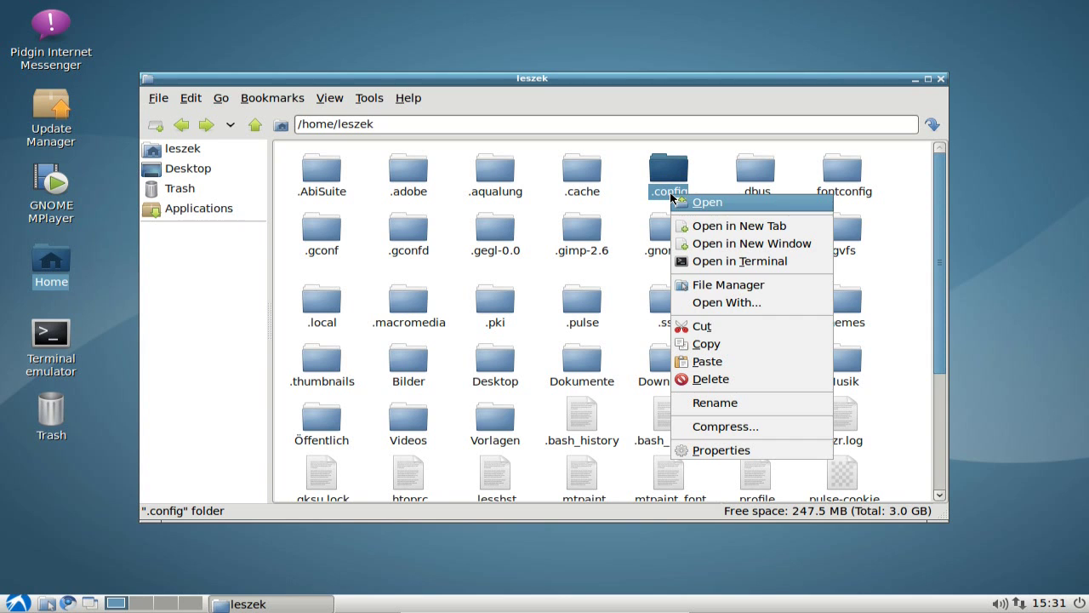
{"action": "left_click", "coordinate": [716, 427]}
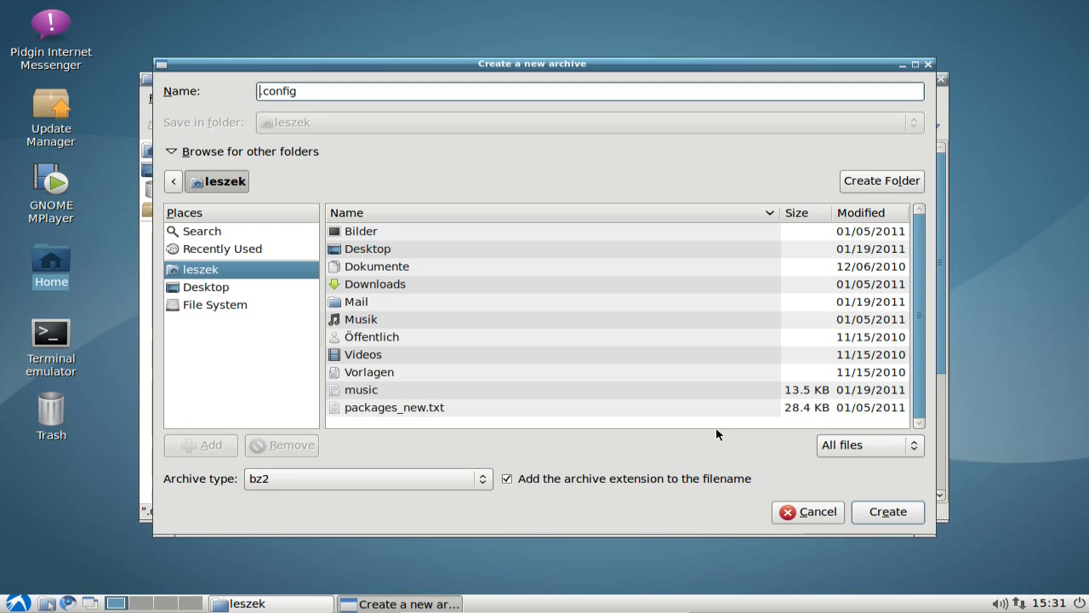
{"action": "left_click", "coordinate": [804, 513]}
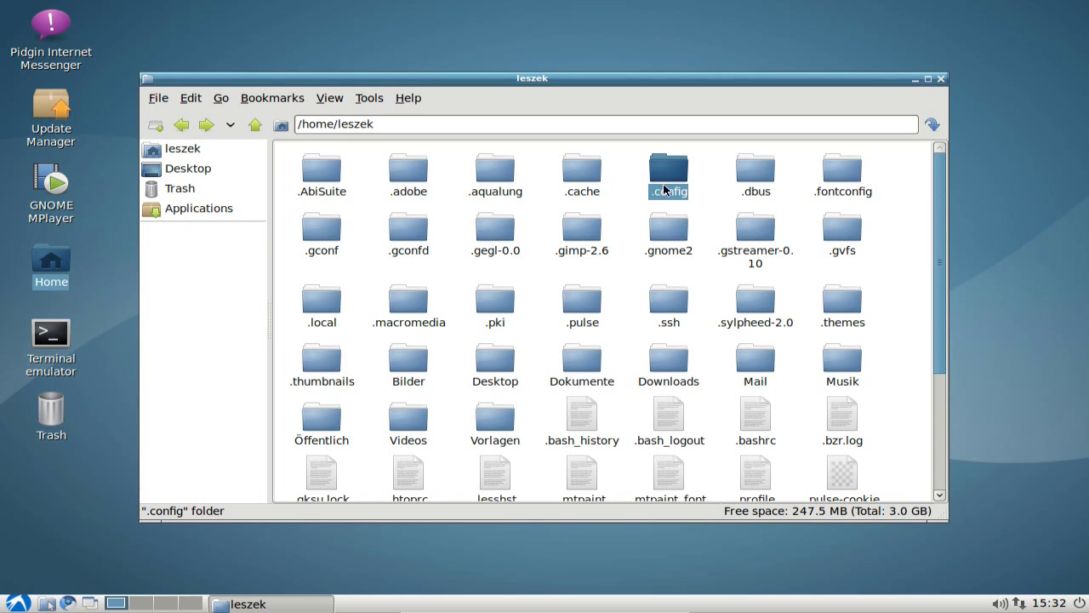
- View the configuration files inside the .aqualung folder and go back to the home folder
{"action": "left_click", "coordinate": [501, 196]}
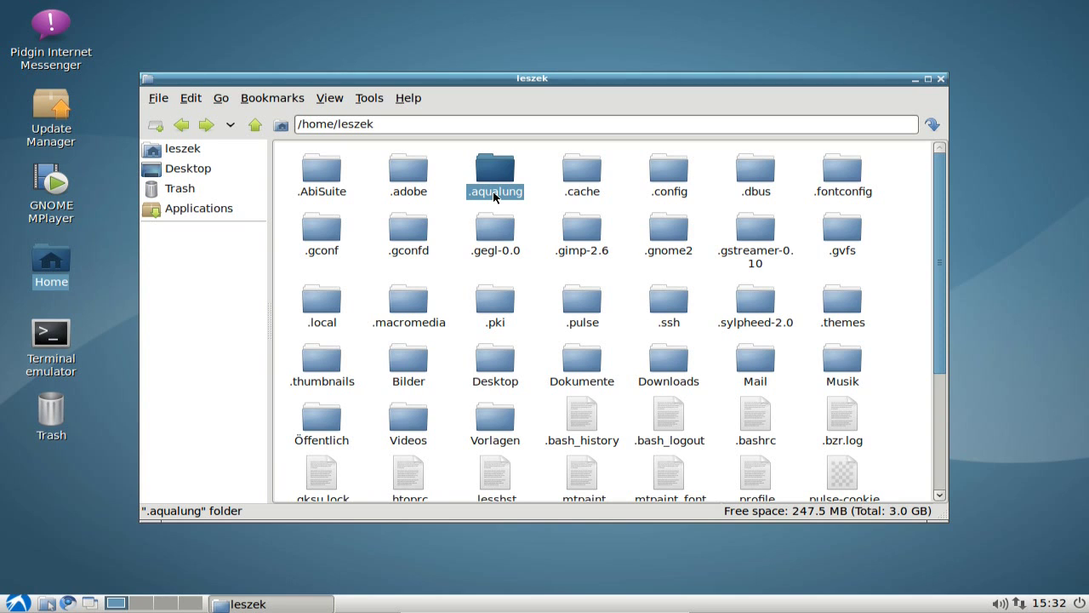
{"action": "double_click", "coordinate": [496, 189]}
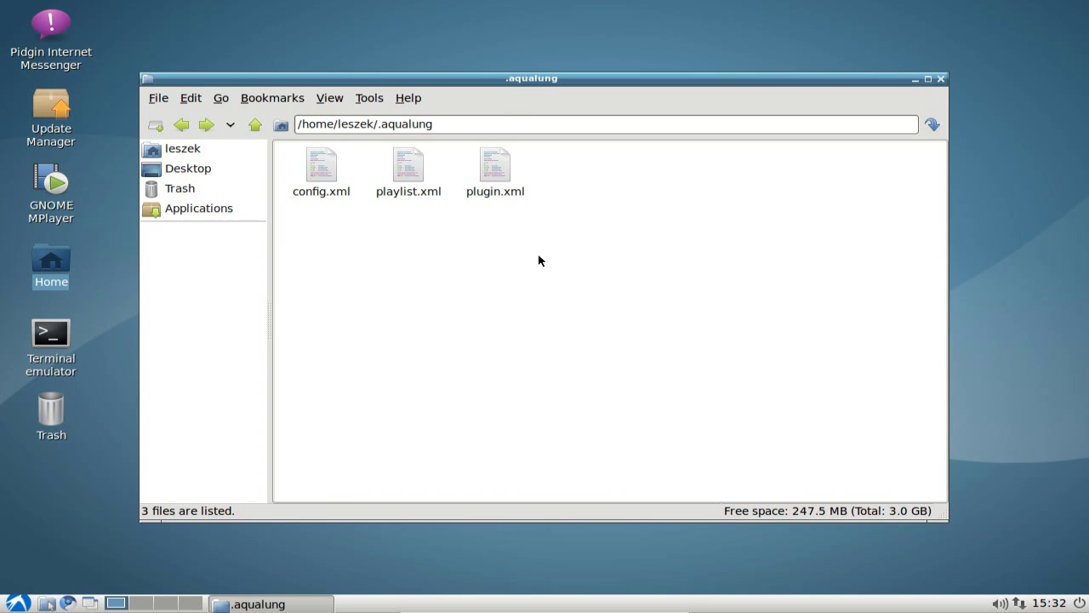
{"action": "left_click", "coordinate": [255, 125]}
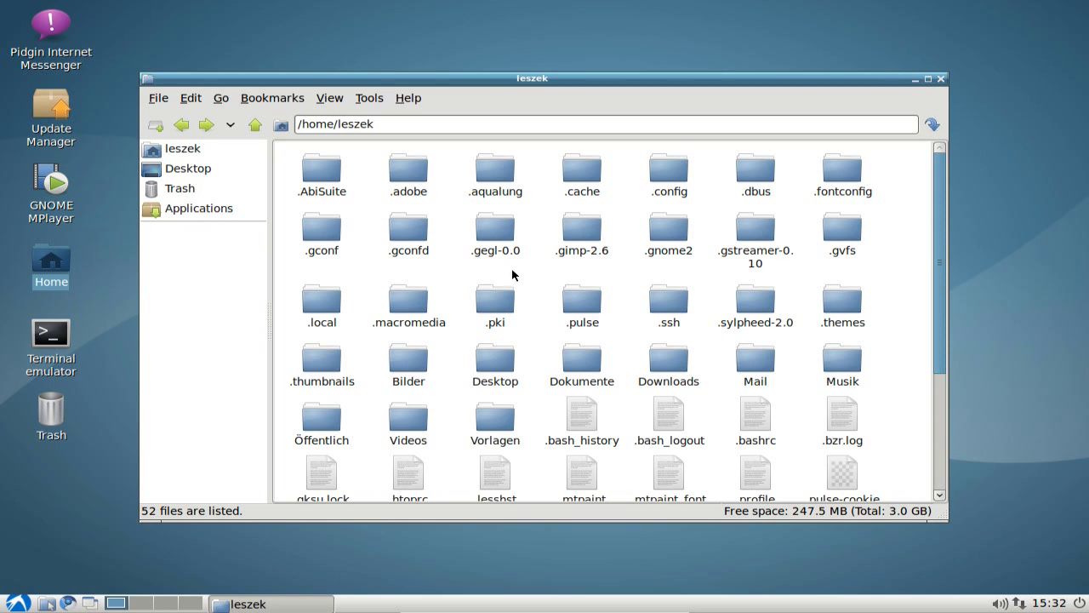
- Browse the .adobe folder down through Flash_Player and AssetCache to its innermost folder, and go back up to the home folder
{"action": "left_click", "coordinate": [407, 197]}
{"action": "double_click", "coordinate": [408, 198]}
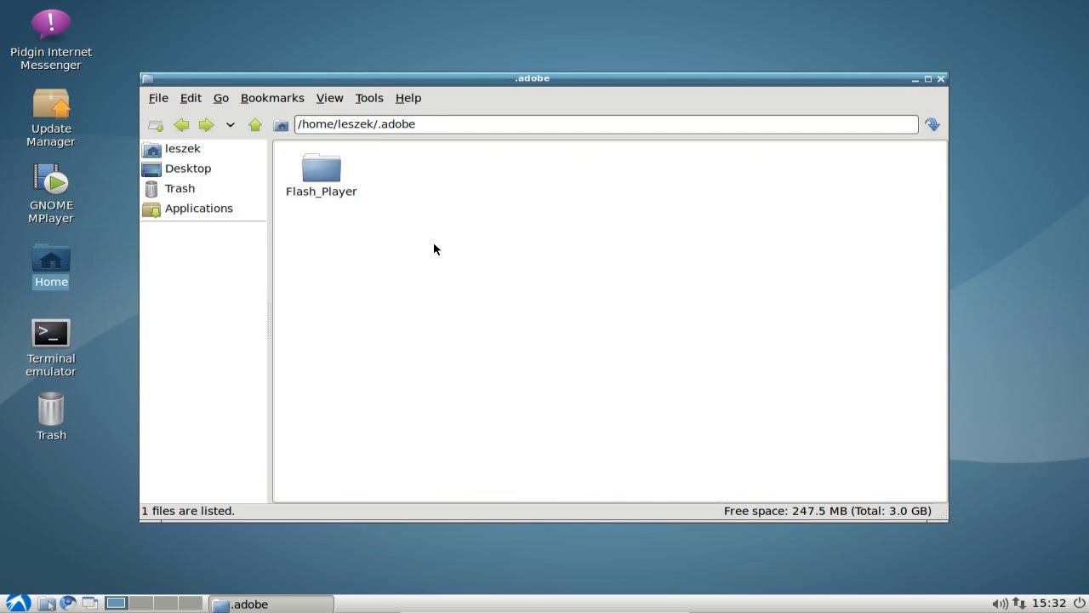
{"action": "double_click", "coordinate": [336, 197]}
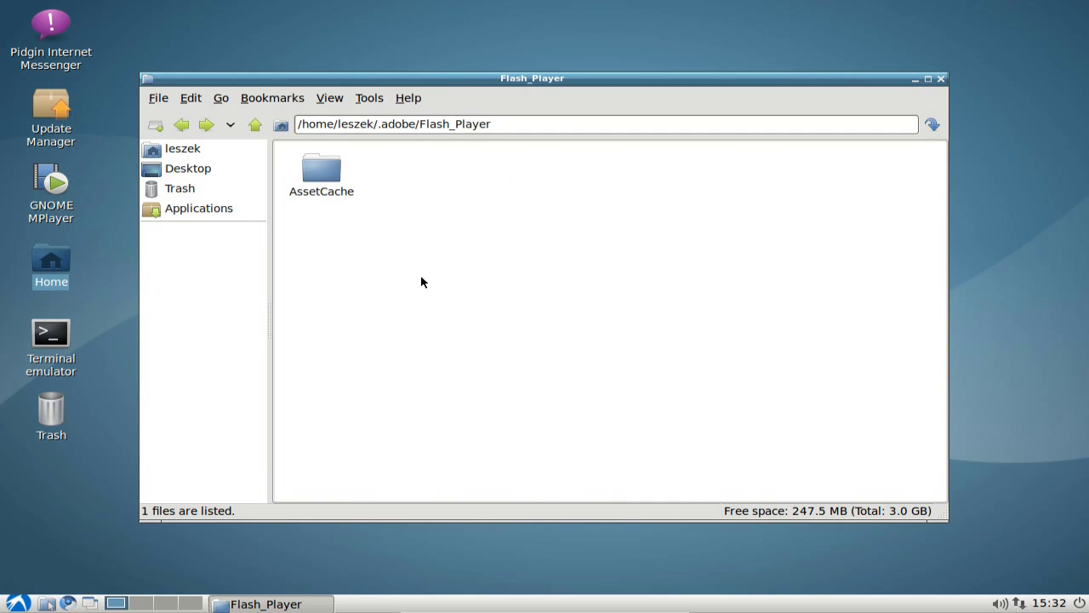
{"action": "double_click", "coordinate": [317, 189]}
{"action": "double_click", "coordinate": [326, 192]}
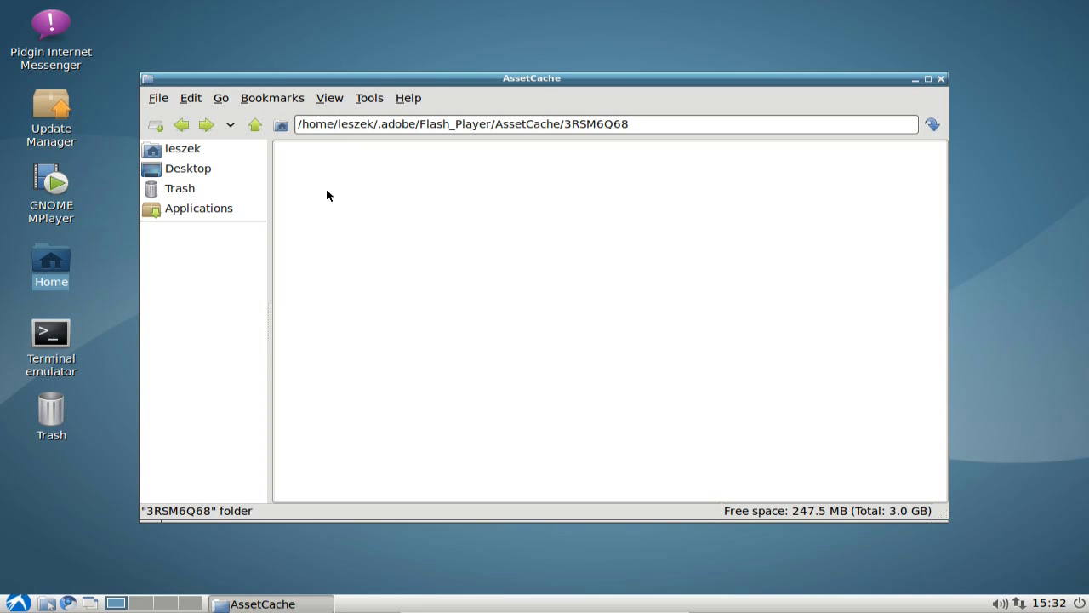
{"action": "left_click", "coordinate": [254, 126]}
{"action": "left_click", "coordinate": [254, 126]}
{"action": "left_click", "coordinate": [253, 126]}
{"action": "left_click", "coordinate": [253, 126]}
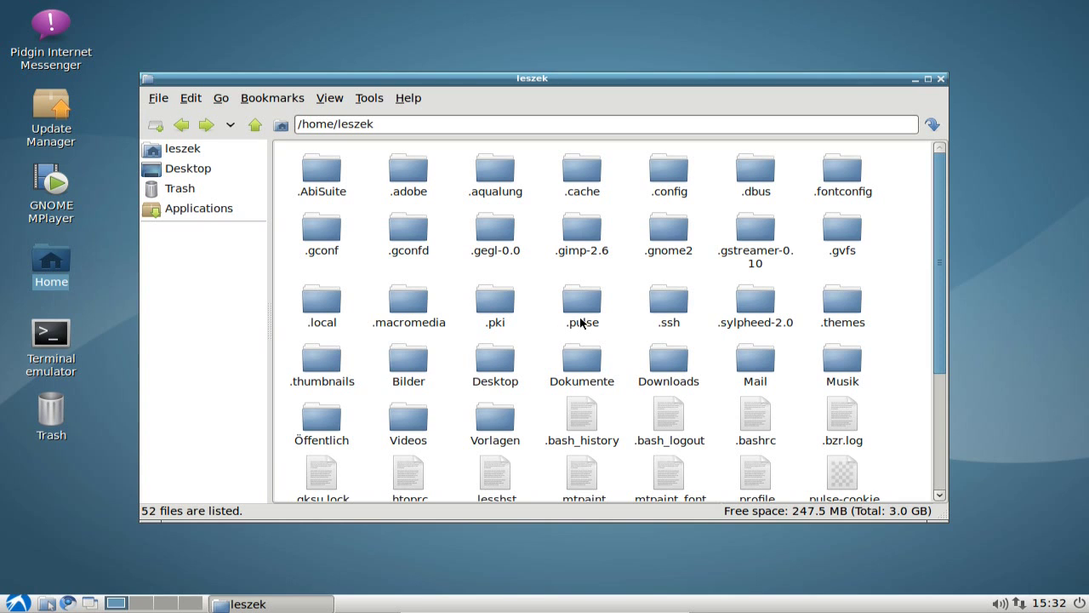
- Browse .gconf through apps into the nm-applet folder and select its %gconf.xml file
{"action": "double_click", "coordinate": [322, 247]}
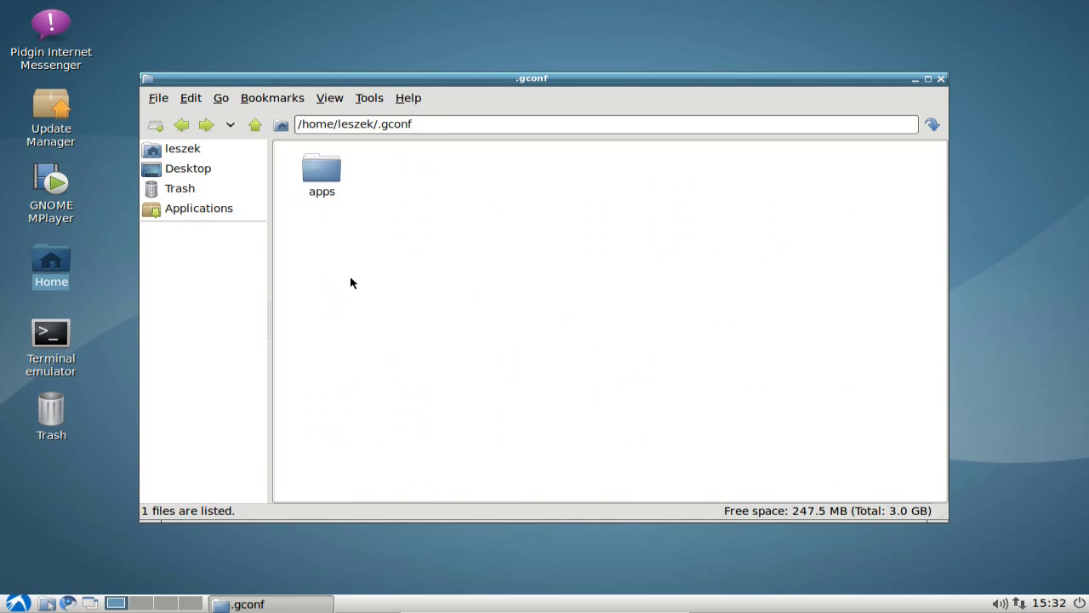
{"action": "double_click", "coordinate": [327, 192]}
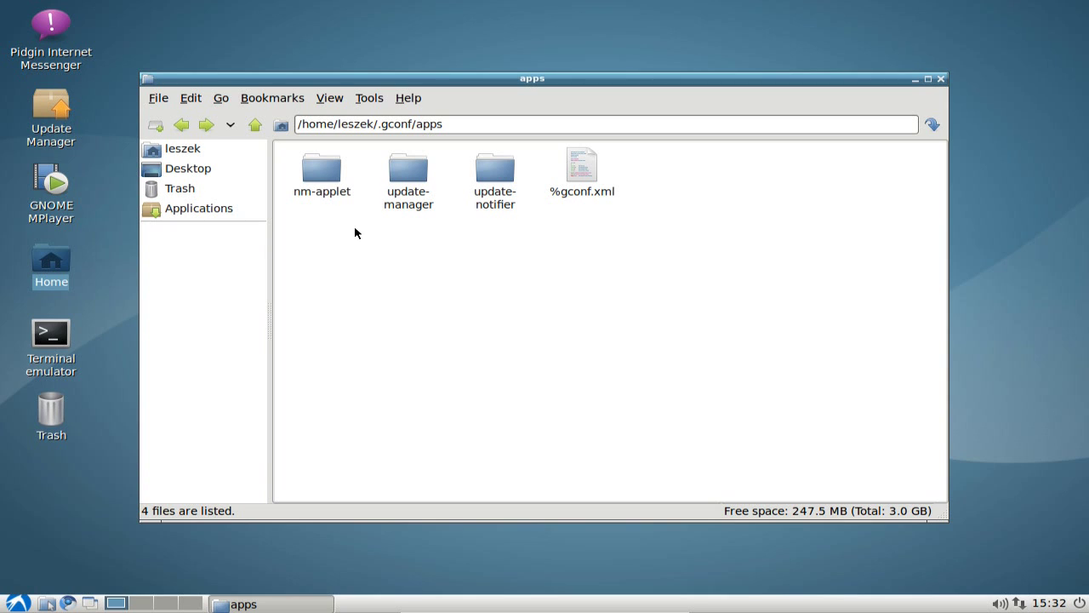
{"action": "left_click", "coordinate": [321, 192]}
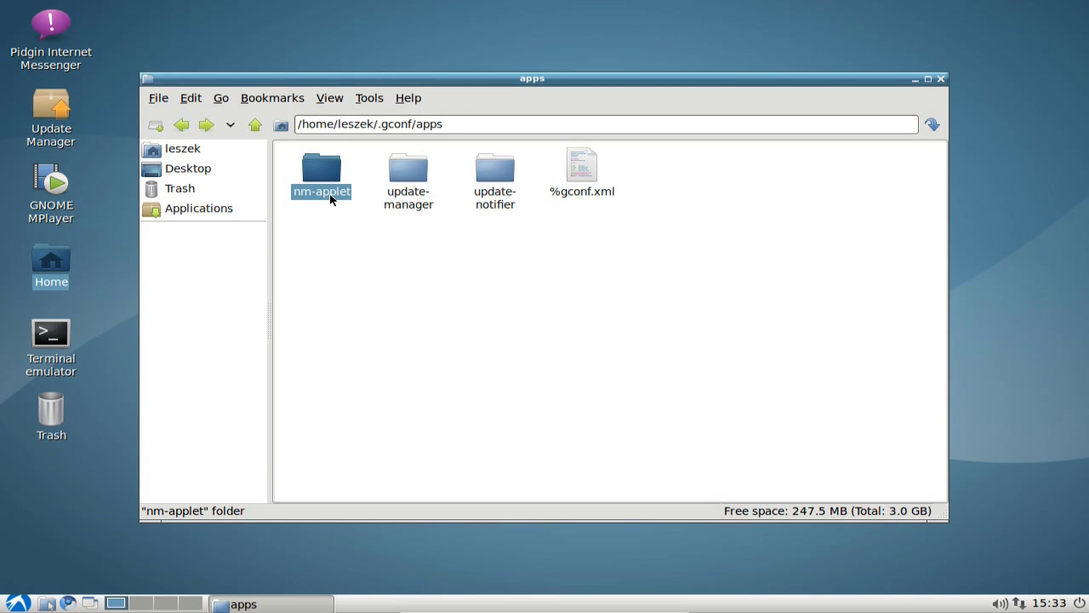
{"action": "double_click", "coordinate": [330, 199]}
{"action": "left_click", "coordinate": [319, 195]}
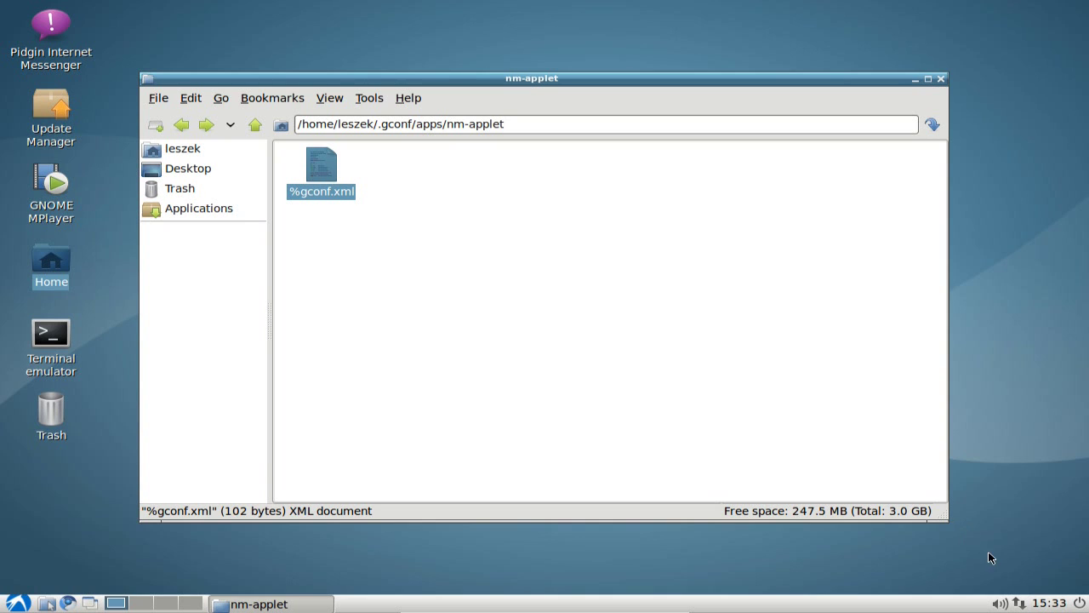
- View the network connections editor and its form for adding a wired connection, and close both without saving
{"action": "right_click", "coordinate": [1021, 603]}
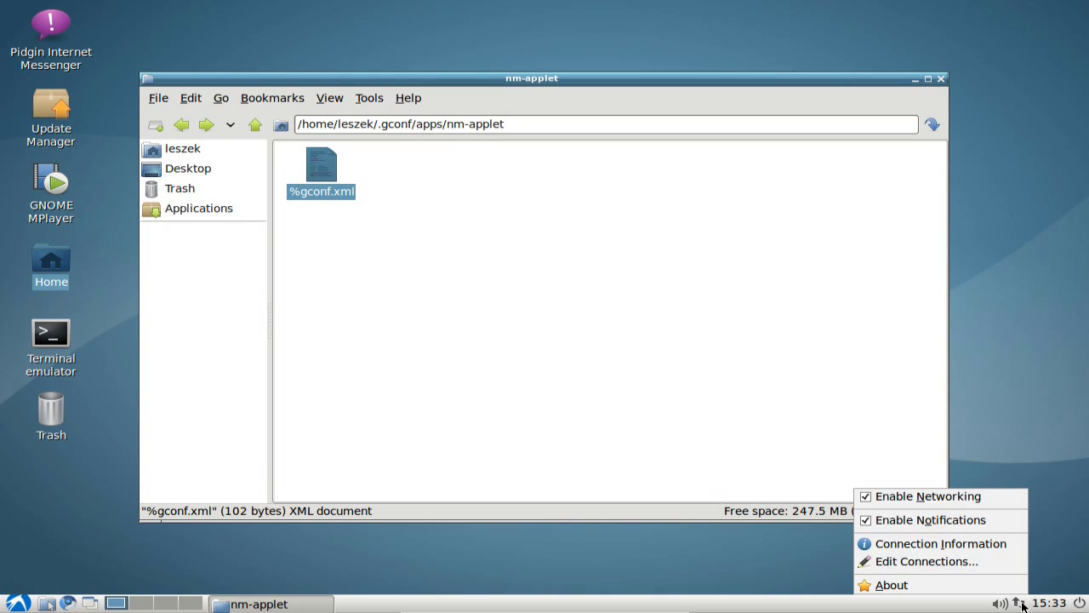
{"action": "left_click", "coordinate": [1011, 562]}
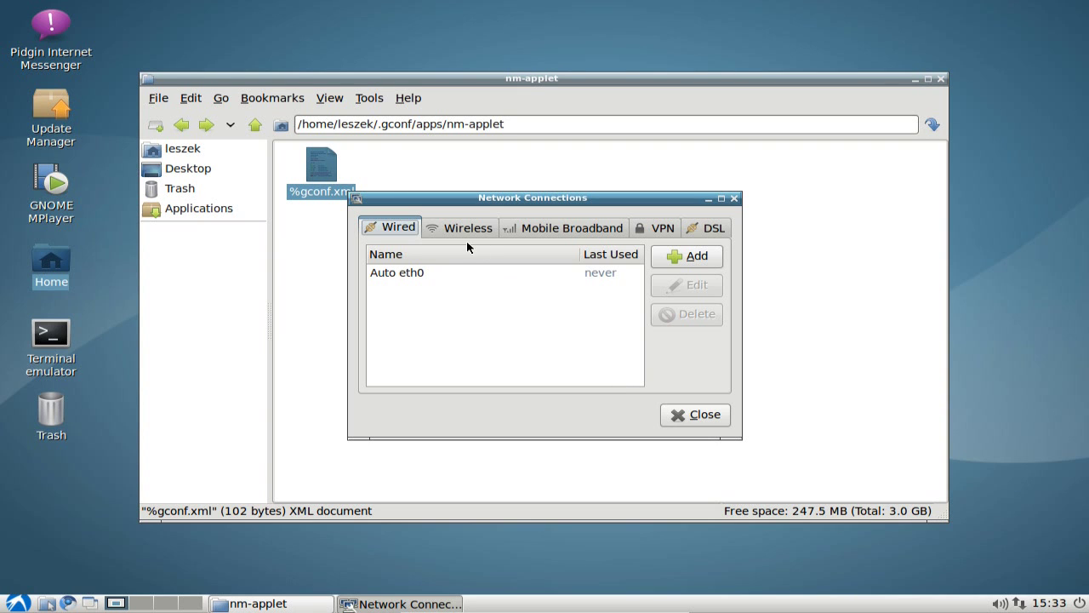
{"action": "left_click", "coordinate": [685, 261]}
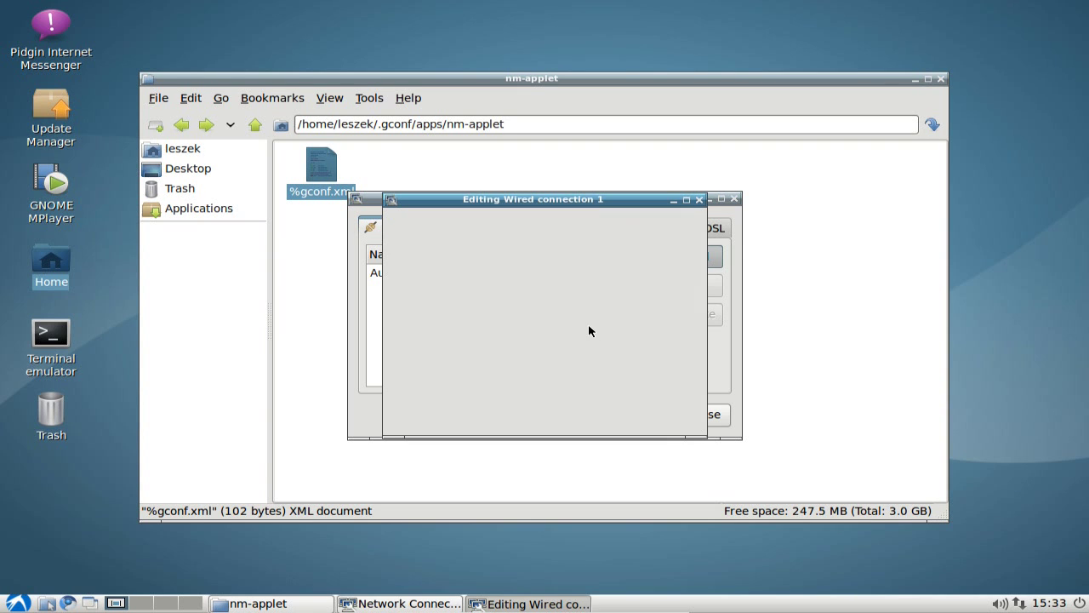
{"action": "left_click_drag", "start_coordinate": [523, 199], "coordinate": [502, 164]}
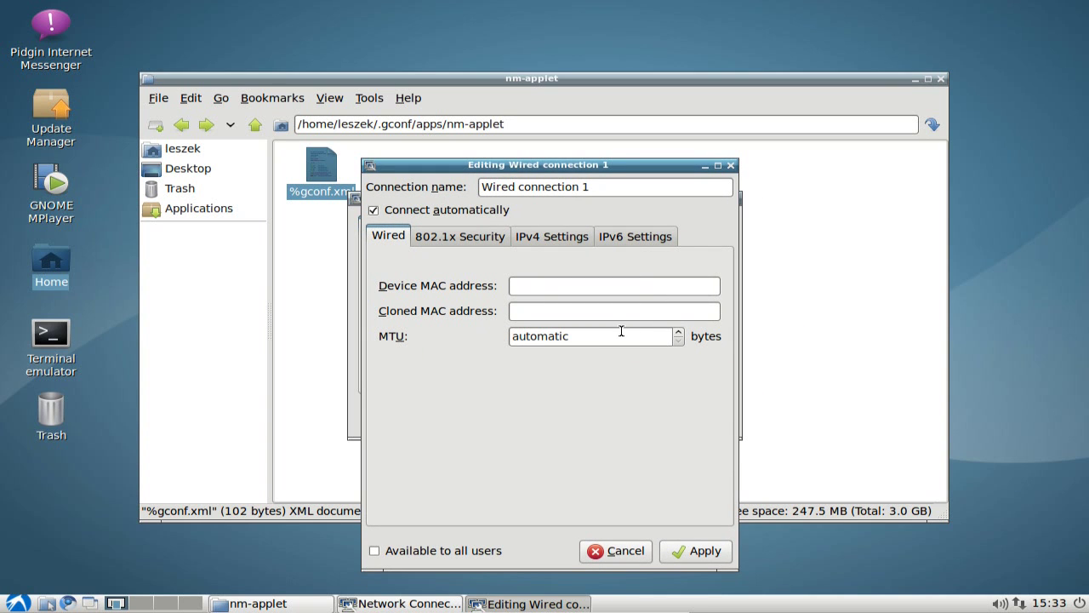
{"action": "left_click", "coordinate": [619, 552]}
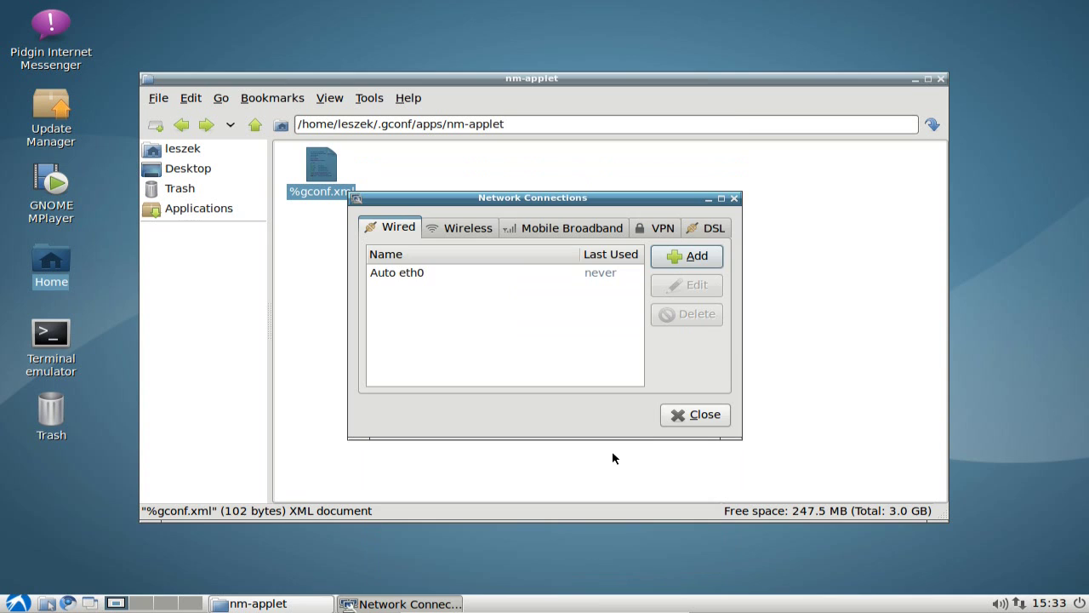
{"action": "left_click", "coordinate": [683, 414]}
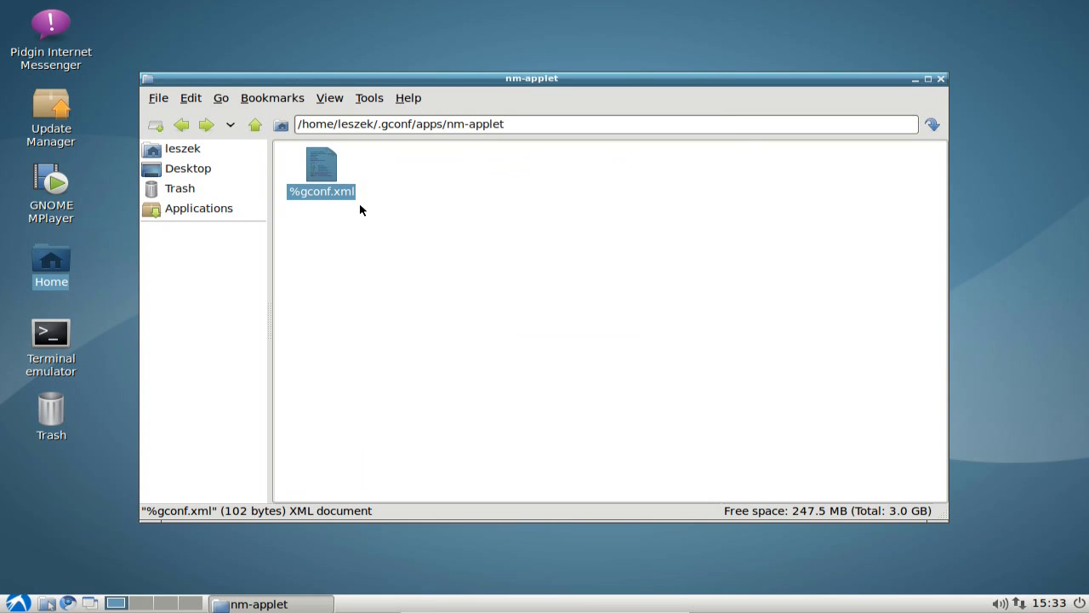
- Return from nm-applet to the home folder and select the .gconfd folder beside .gconf
{"action": "left_click", "coordinate": [252, 126]}
{"action": "left_click", "coordinate": [252, 126]}
{"action": "left_click", "coordinate": [252, 126]}
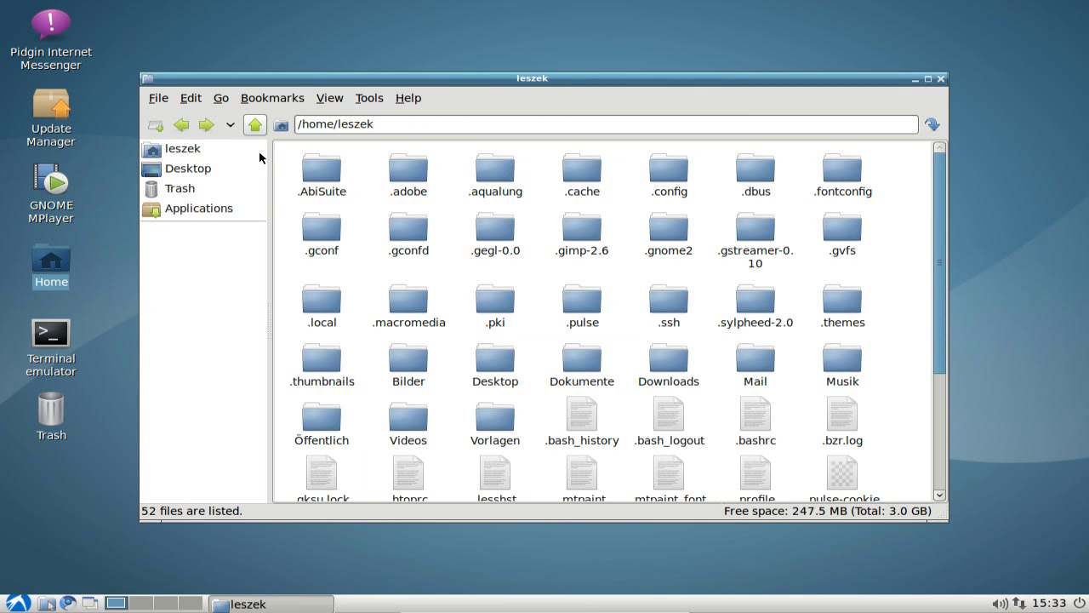
{"action": "left_click", "coordinate": [332, 251]}
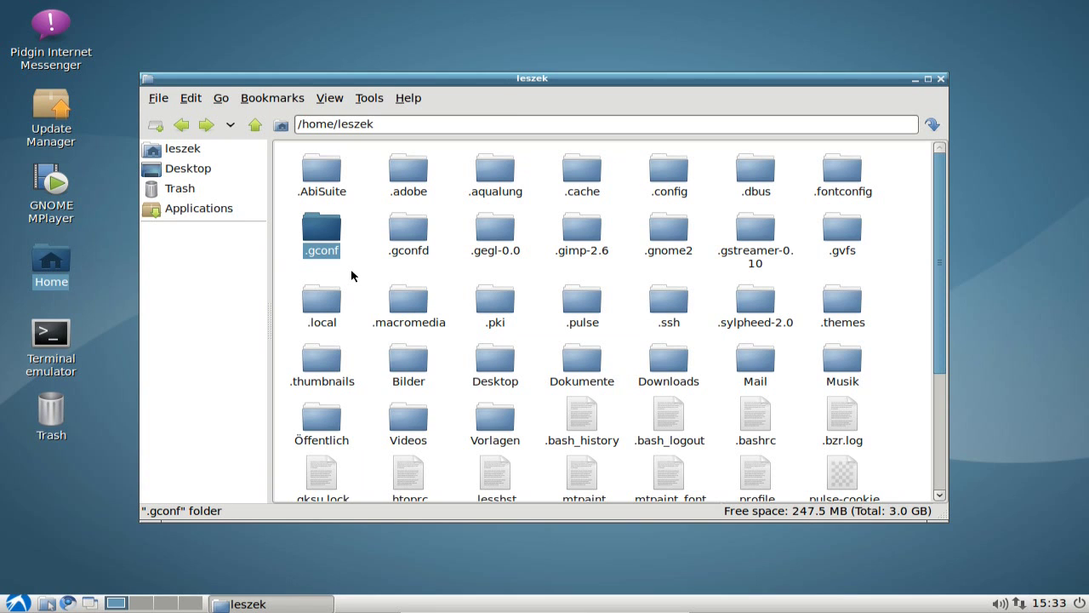
{"action": "left_click", "coordinate": [408, 253]}
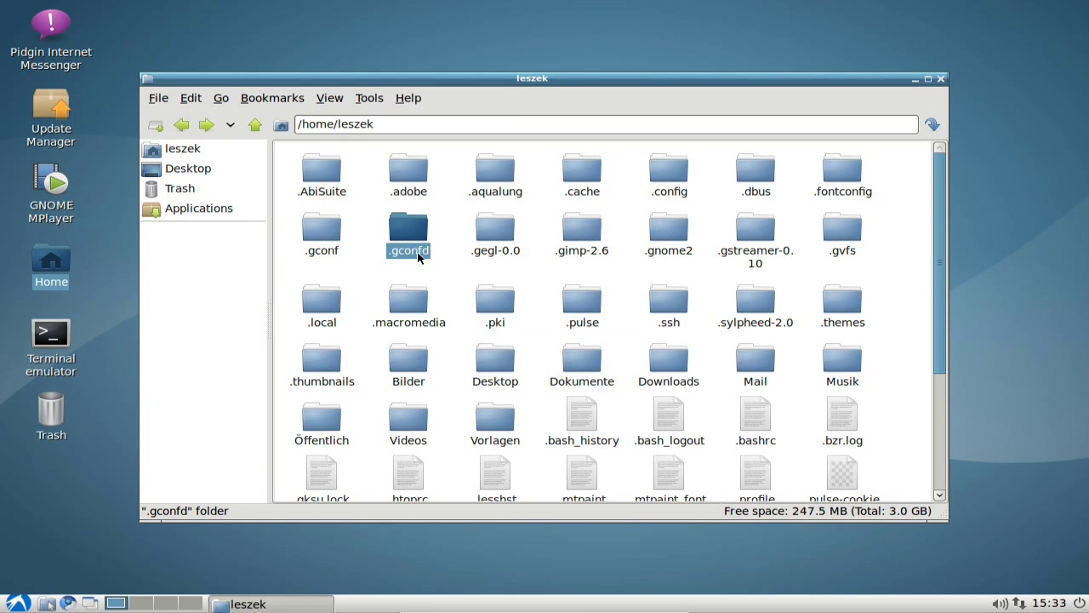
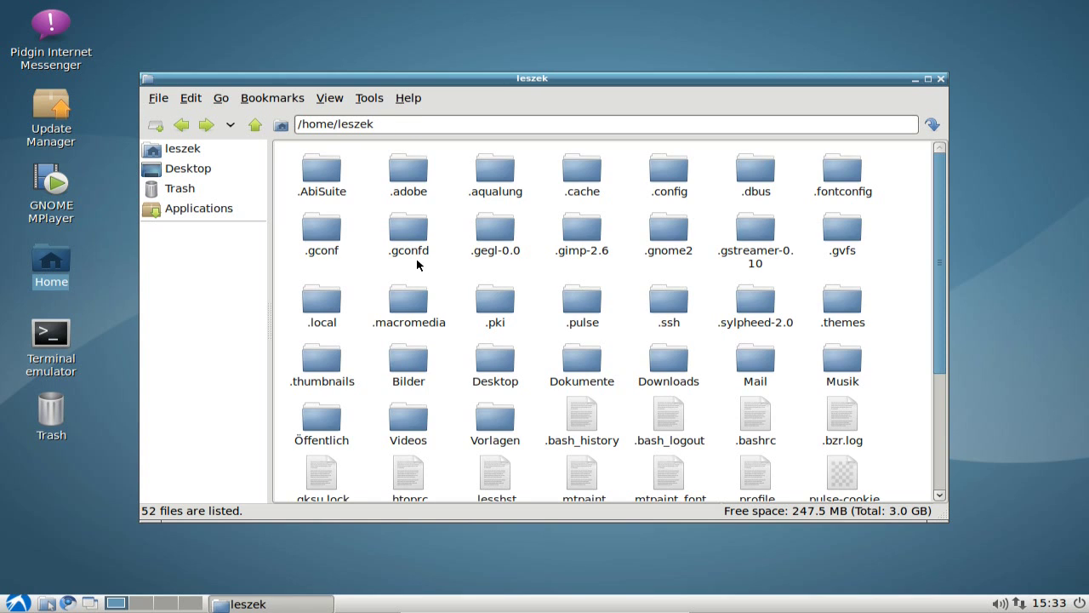
- Point out the .gimp-2.6 settings folder by selecting it in the home folder, and clear the selection
{"action": "left_click_drag", "start_coordinate": [443, 218], "coordinate": [401, 255]}
{"action": "left_click", "coordinate": [441, 280]}
{"action": "left_click", "coordinate": [583, 254]}
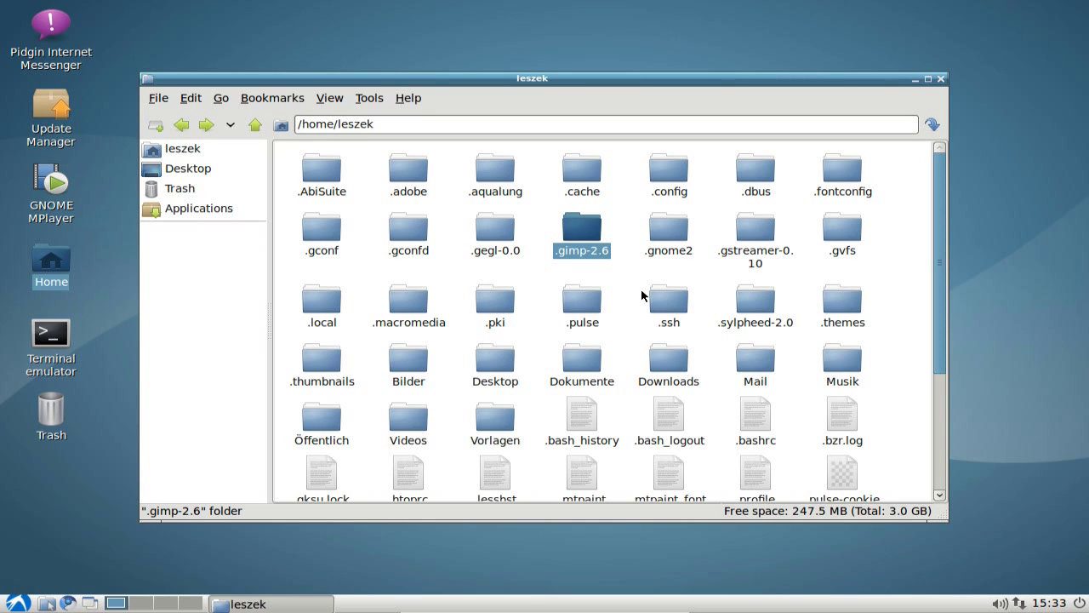
{"action": "left_click", "coordinate": [623, 281]}
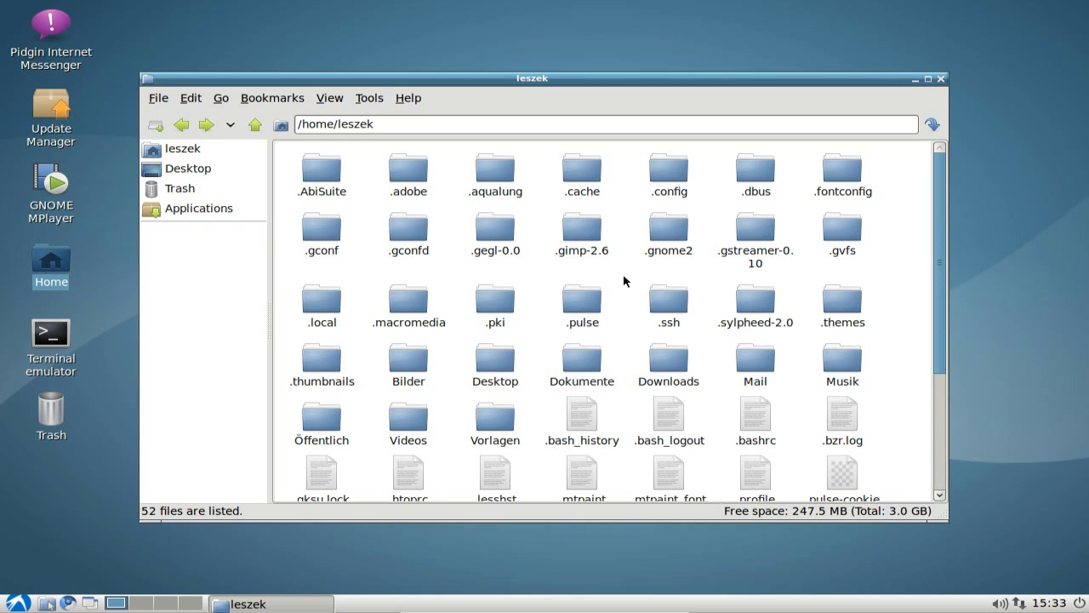
- Browse the .gnome2 folder and its keyrings subfolder, and go back up to the home folder
{"action": "left_click", "coordinate": [668, 254]}
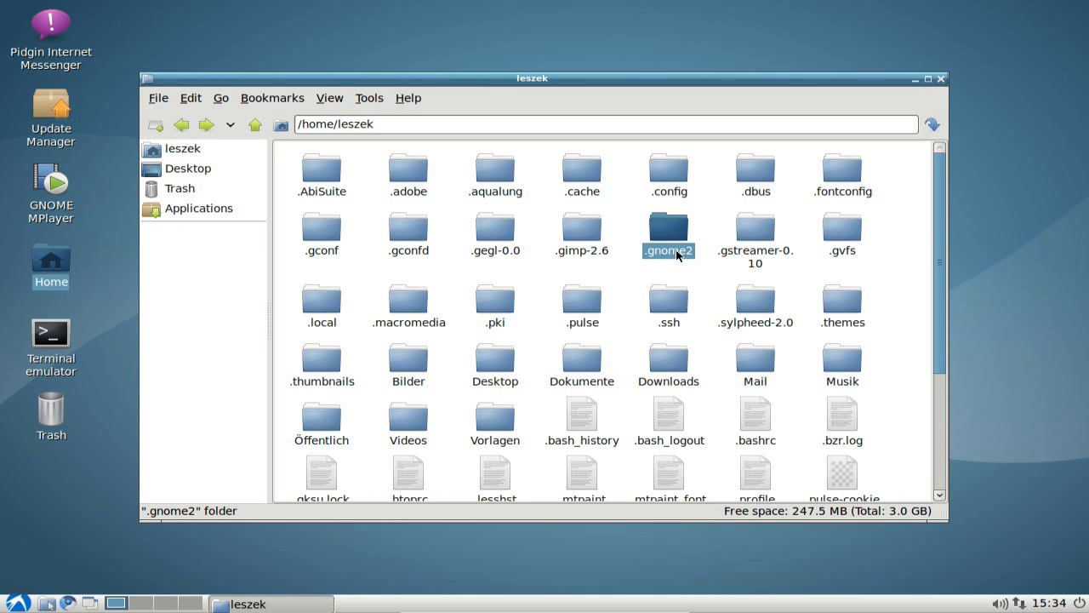
{"action": "double_click", "coordinate": [675, 250]}
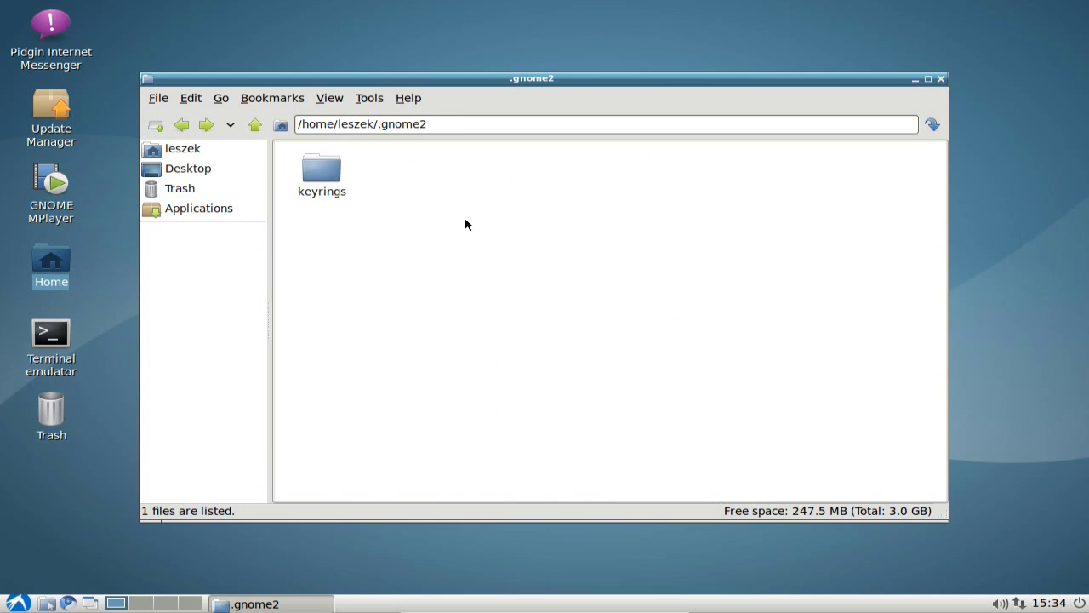
{"action": "left_click_drag", "start_coordinate": [371, 226], "coordinate": [299, 159]}
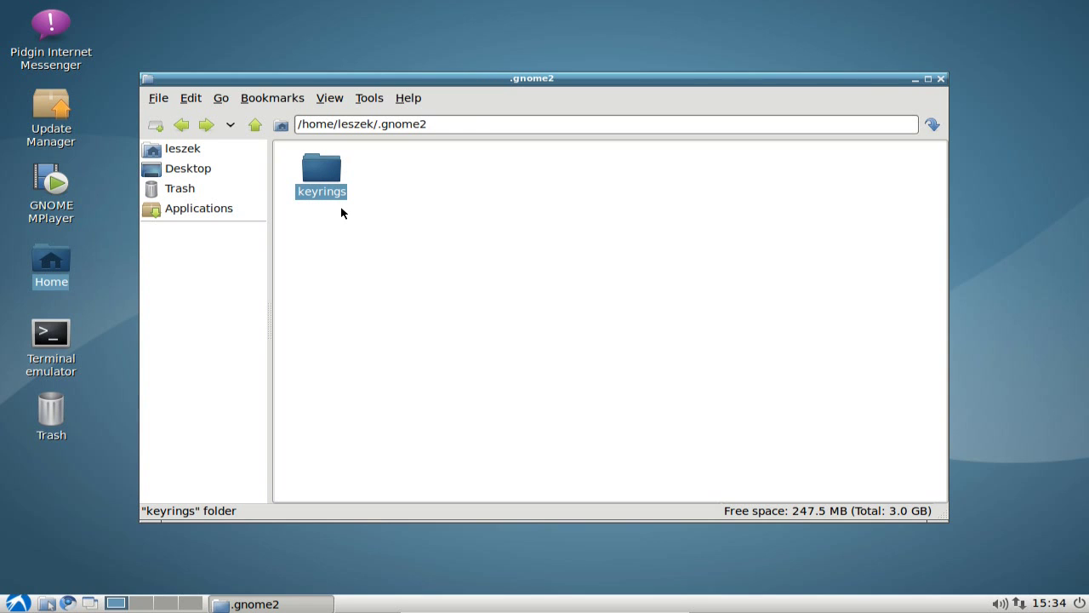
{"action": "double_click", "coordinate": [327, 189]}
{"action": "left_click", "coordinate": [255, 124]}
{"action": "left_click", "coordinate": [258, 124]}
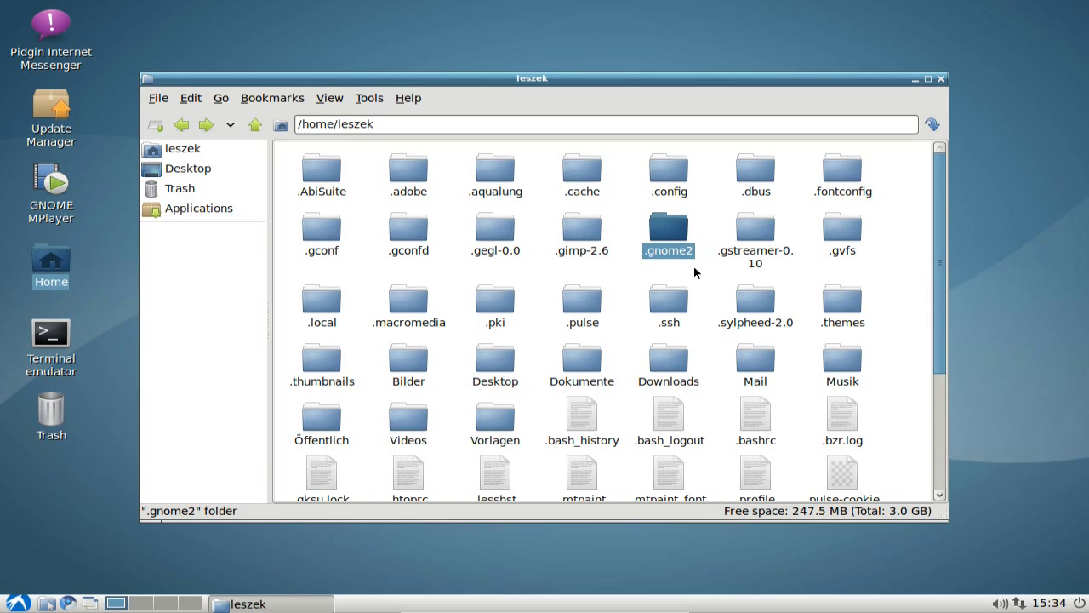
- View the contents of the .sylpheed-2.0 mail client folder and return to the home folder
{"action": "left_click_drag", "start_coordinate": [940, 345], "coordinate": [948, 405]}
{"action": "left_click", "coordinate": [772, 258]}
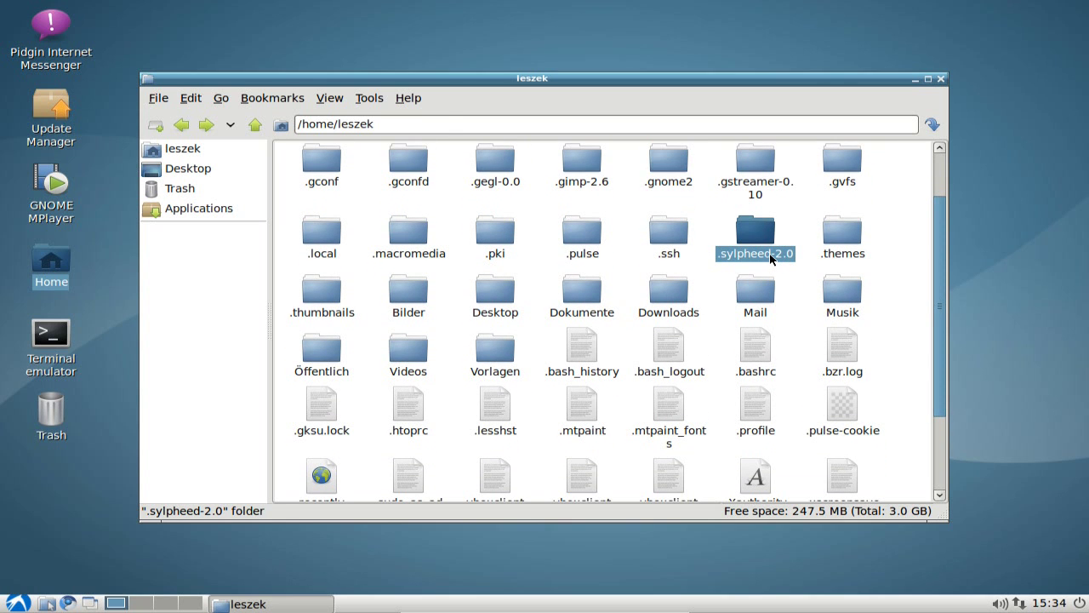
{"action": "double_click", "coordinate": [770, 255]}
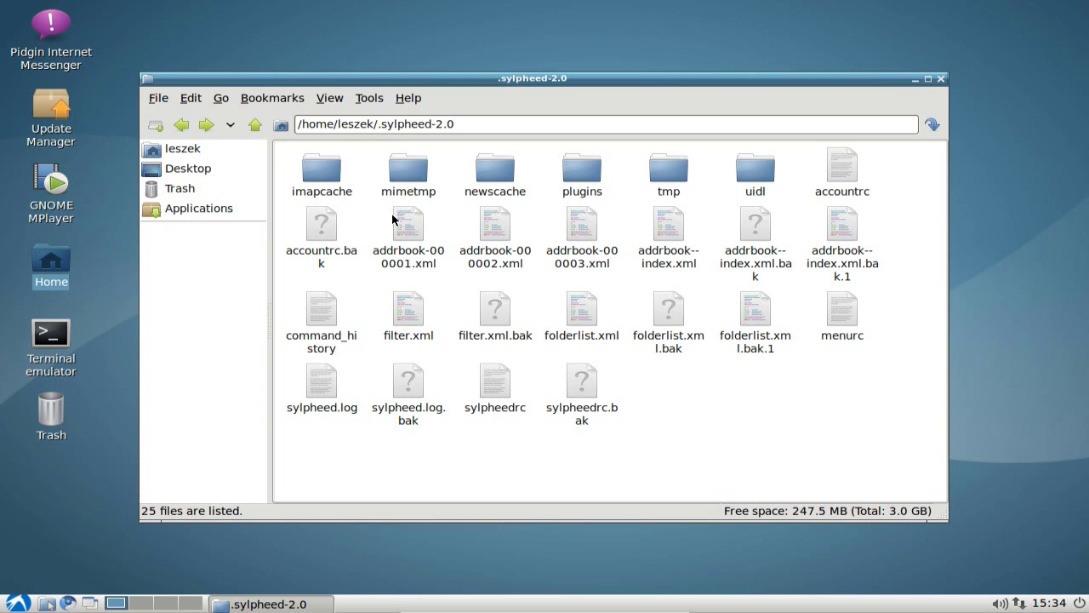
{"action": "left_click", "coordinate": [255, 124]}
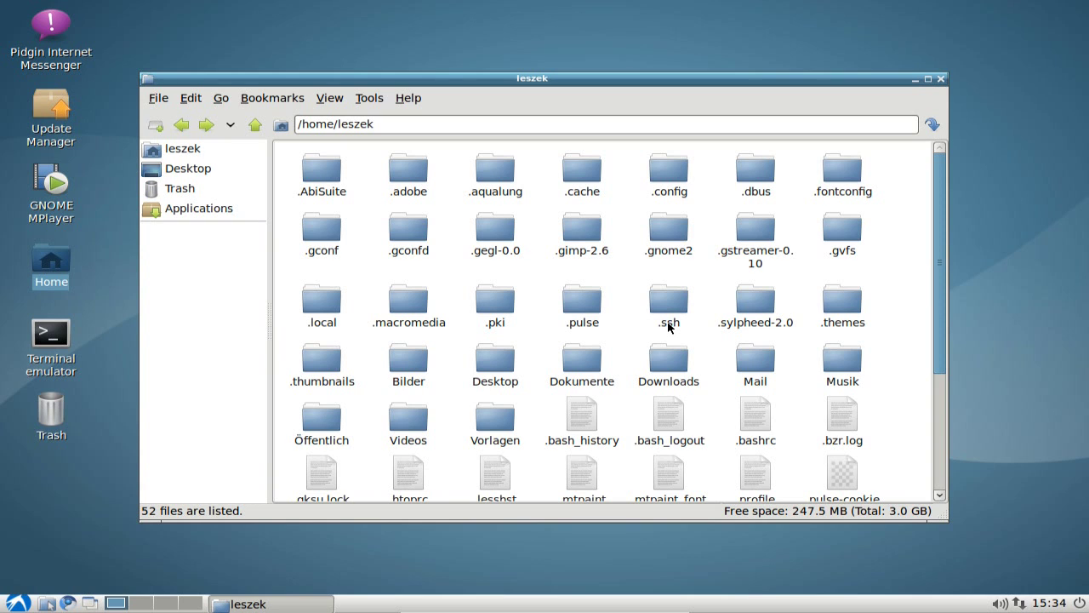
- Inspect the .ssh folder, selecting its known_hosts file, and return to the home folder
{"action": "left_click", "coordinate": [669, 326]}
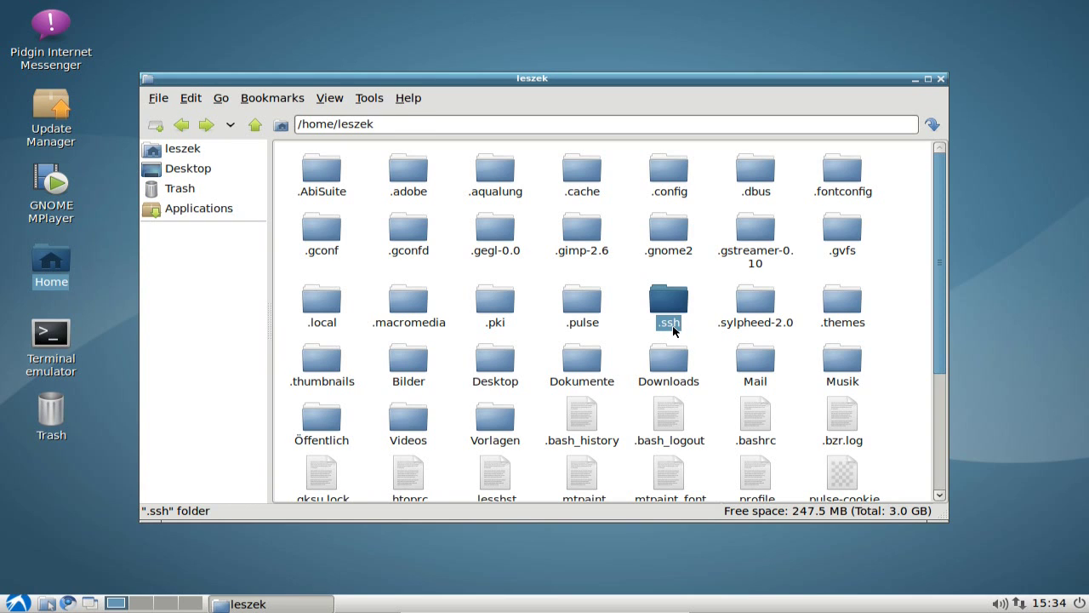
{"action": "double_click", "coordinate": [669, 326]}
{"action": "left_click", "coordinate": [313, 195]}
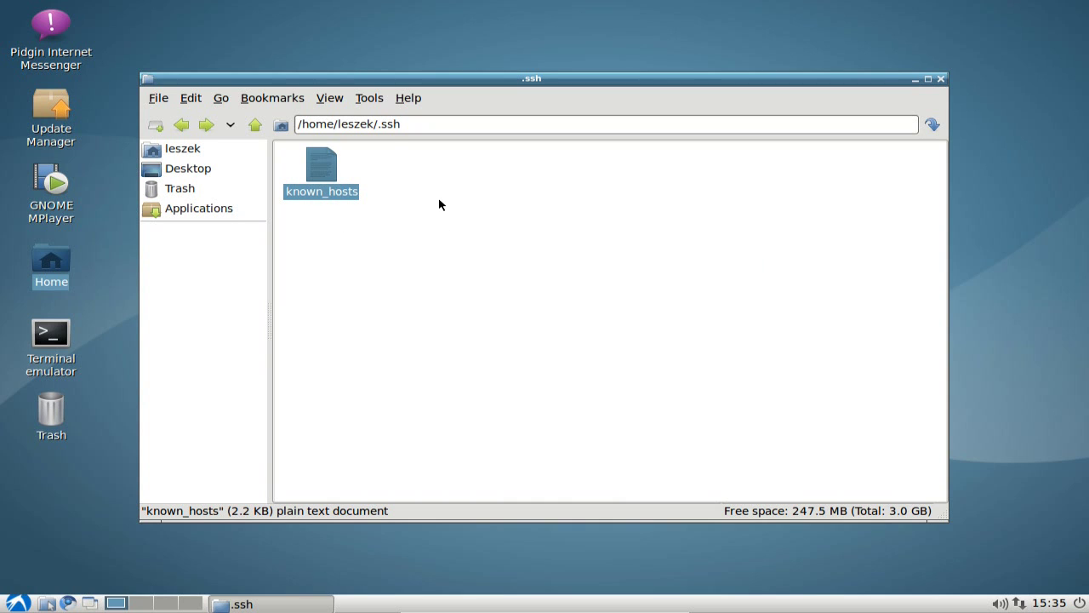
{"action": "left_click", "coordinate": [334, 228]}
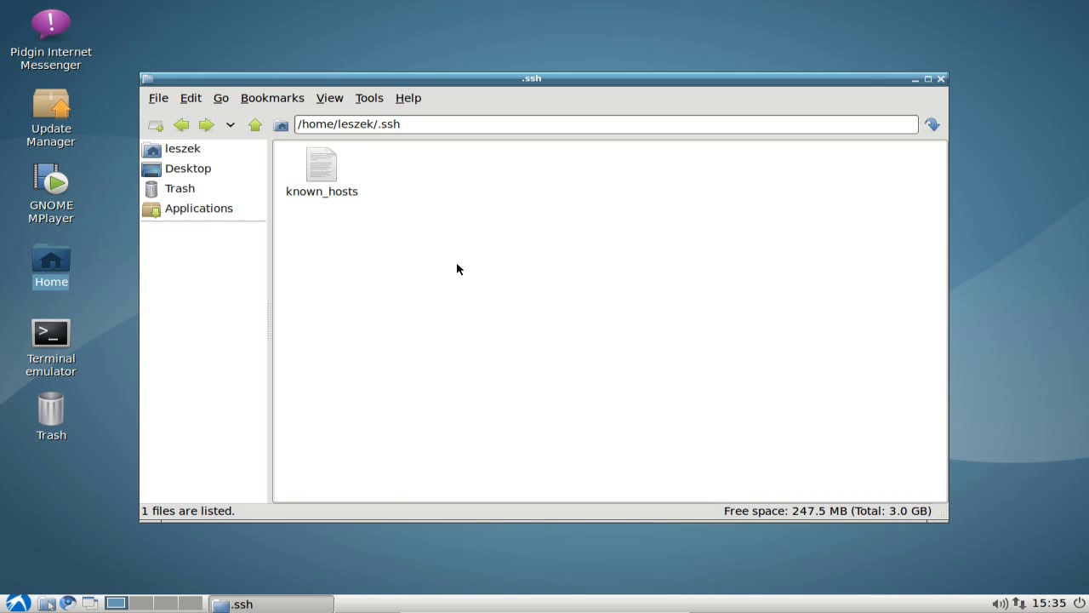
{"action": "left_click", "coordinate": [255, 125]}
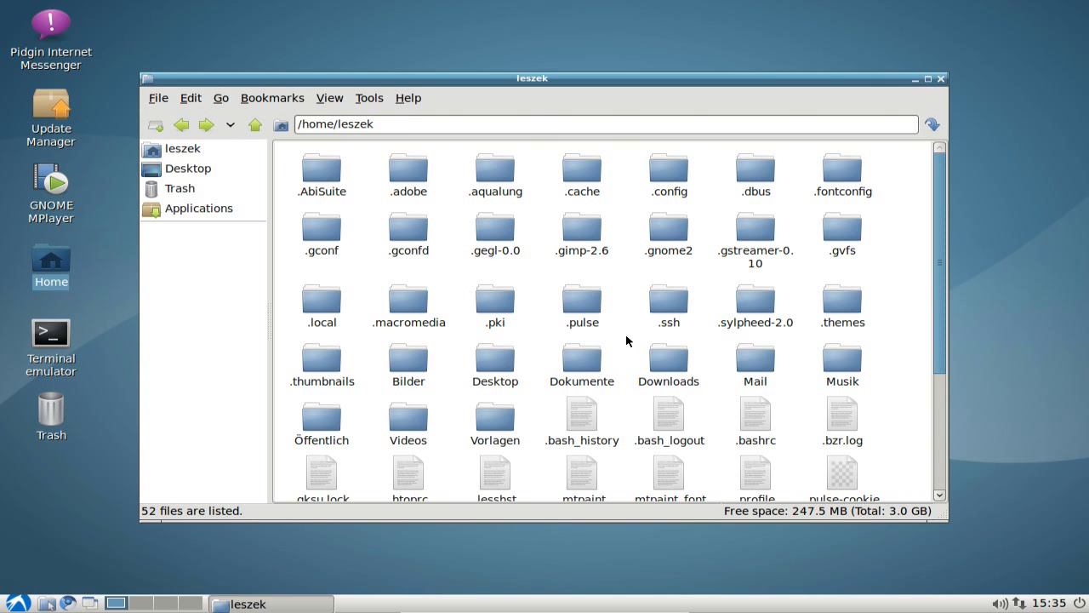
- Look over the full listing of hidden folders and files in the home folder, ending back at its beginning
{"action": "scroll", "coordinate": [625, 340], "scroll_direction": "down", "scroll_amount": 3}
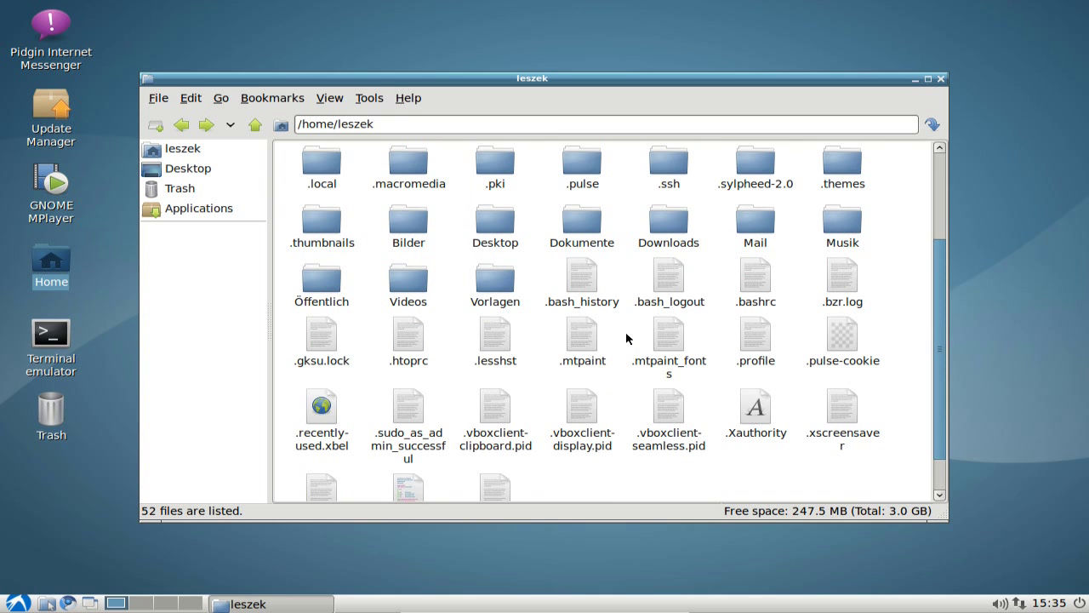
{"action": "scroll", "coordinate": [626, 338], "scroll_direction": "up", "scroll_amount": 3}
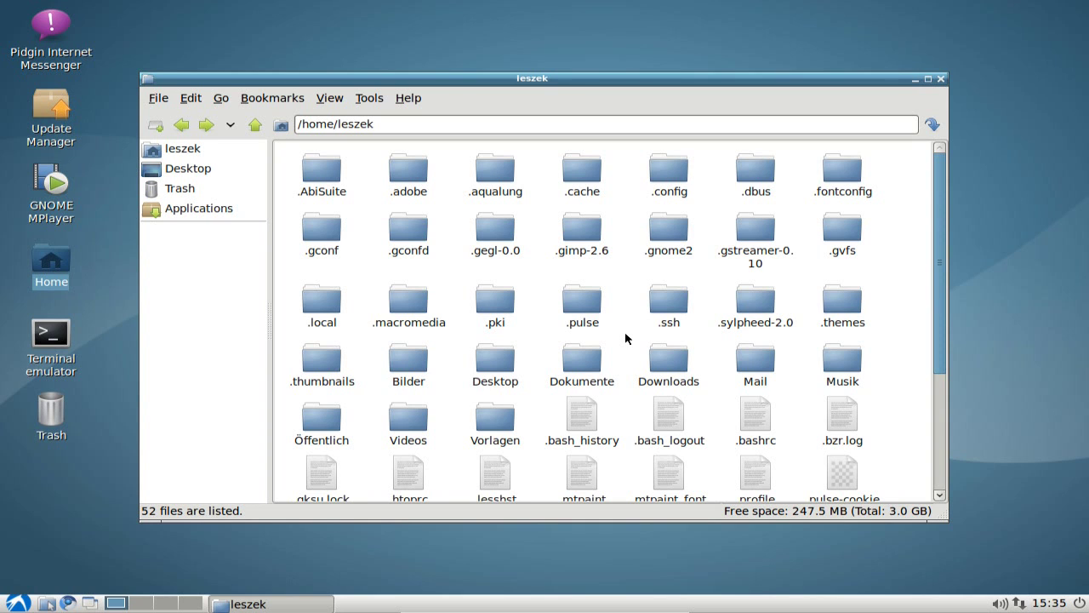
{"action": "scroll", "coordinate": [625, 339], "scroll_direction": "down", "scroll_amount": 5}
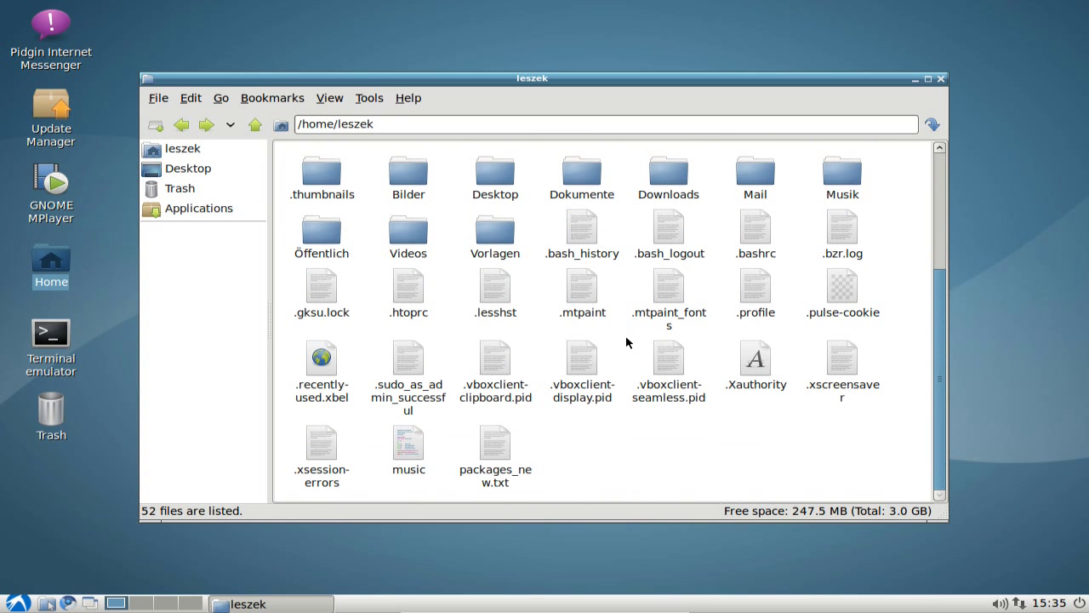
{"action": "scroll", "coordinate": [627, 342], "scroll_direction": "up", "scroll_amount": 5}
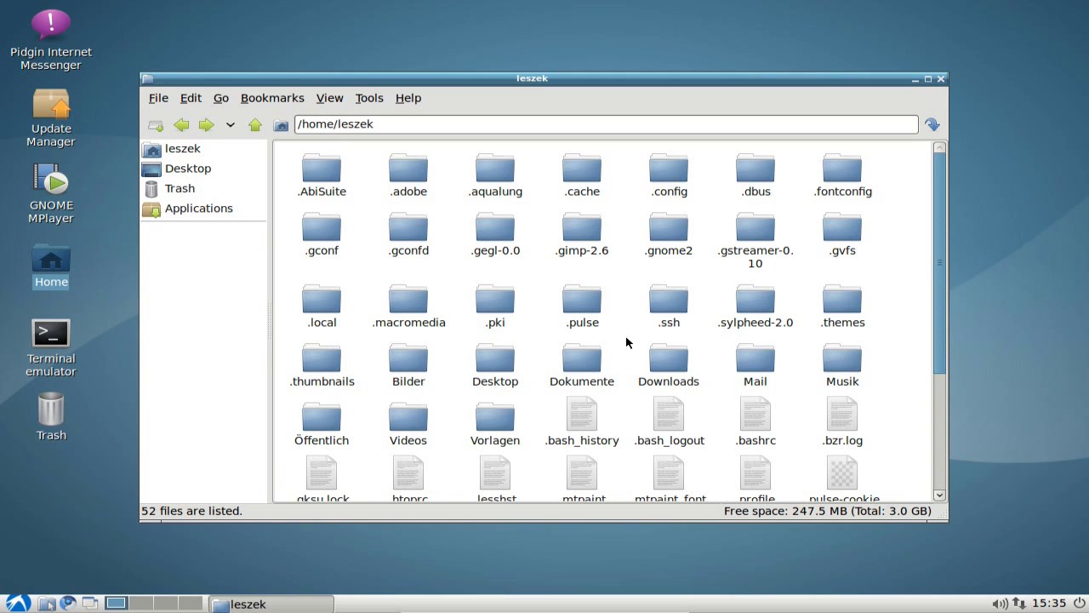
- Go up to /home, select the user's home folder and view its available actions, including Compress, without choosing any
{"action": "left_click", "coordinate": [255, 128]}
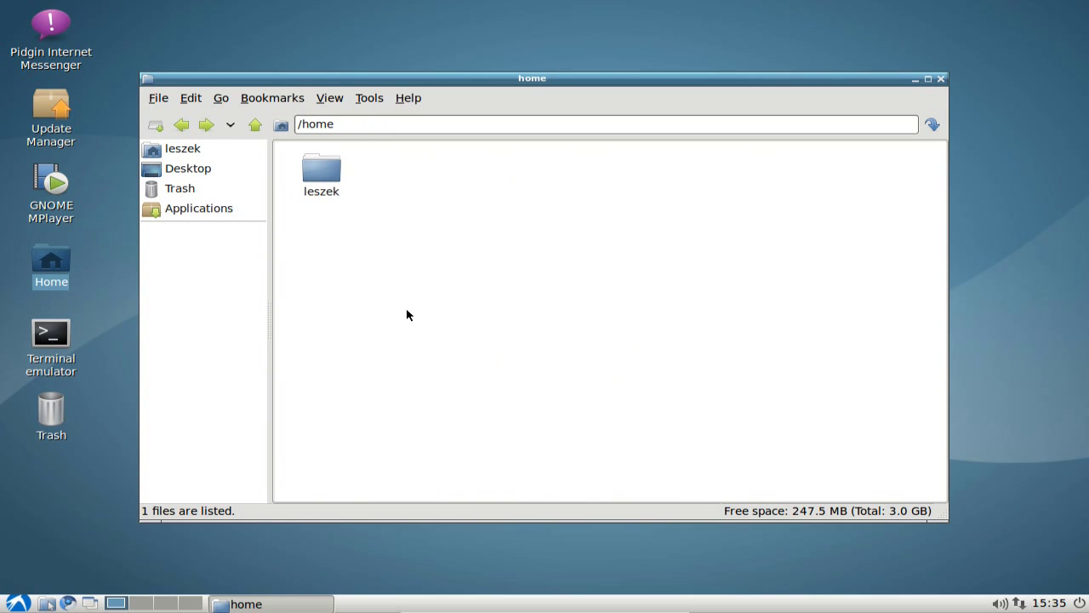
{"action": "left_click", "coordinate": [331, 194]}
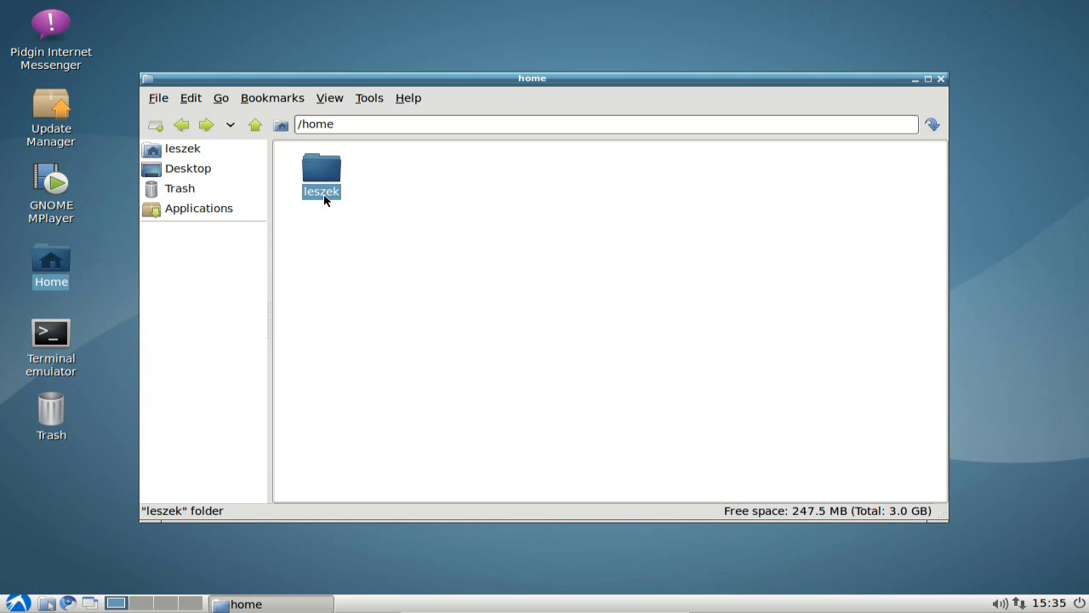
{"action": "right_click", "coordinate": [318, 193]}
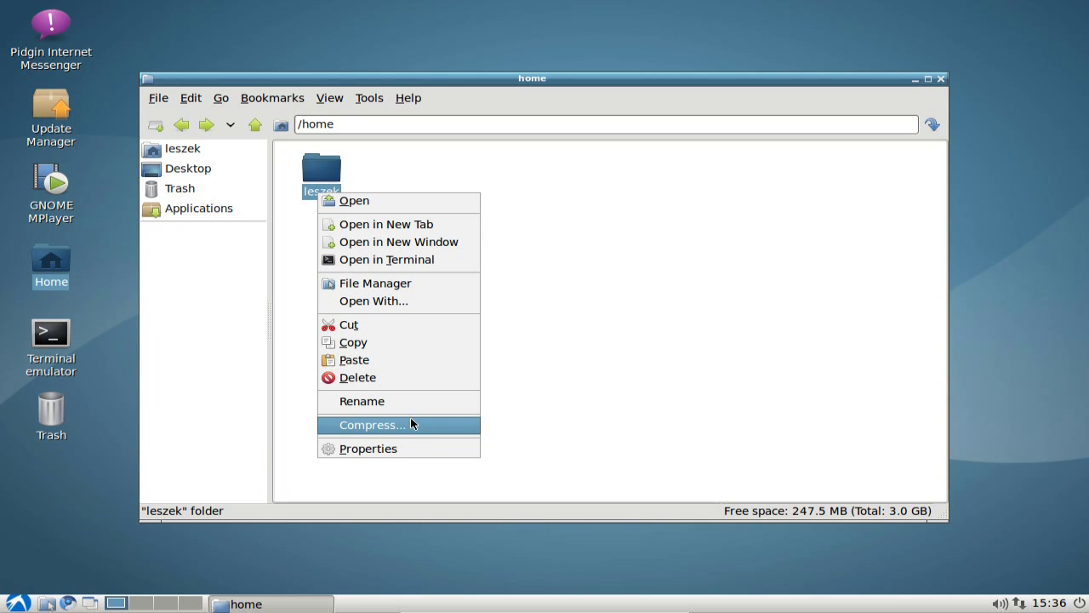
{"action": "left_click", "coordinate": [554, 434]}
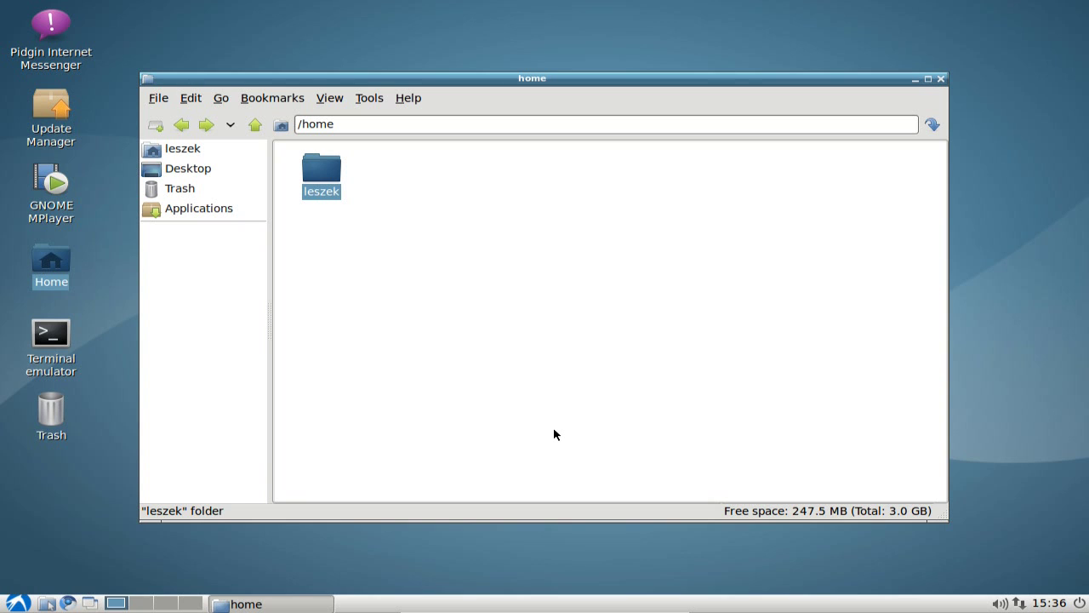
- Open a terminal in the /home folder and run rsync without any arguments
{"action": "left_click", "coordinate": [369, 99]}
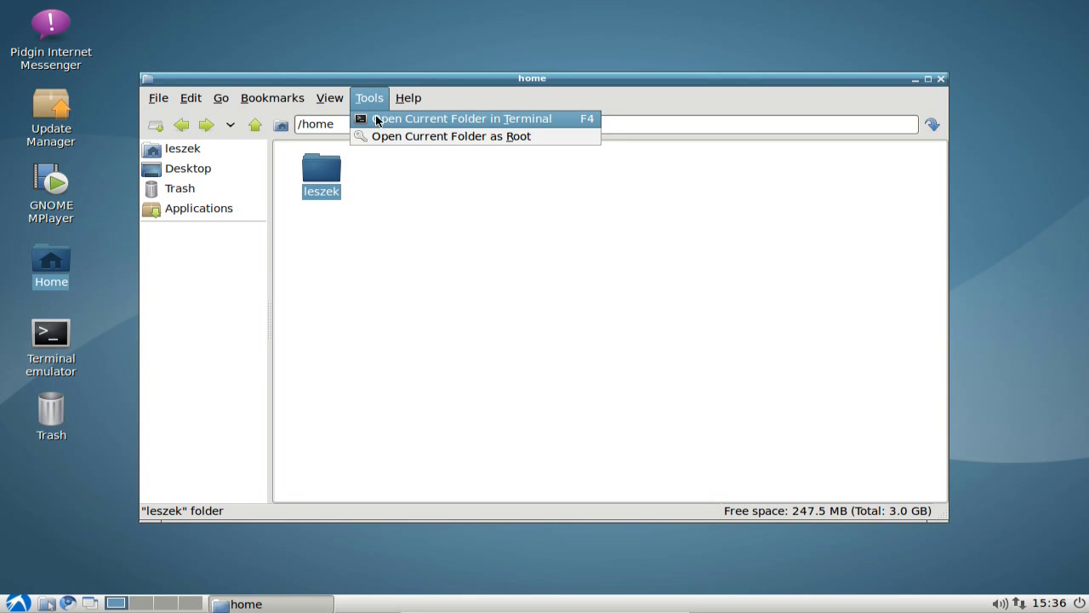
{"action": "left_click", "coordinate": [377, 120]}
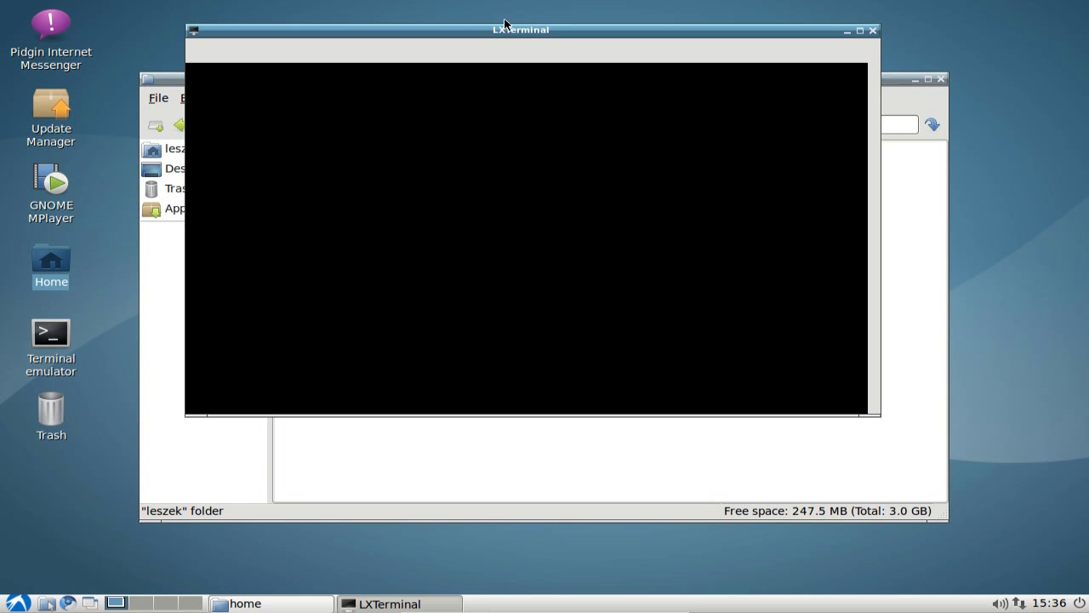
{"action": "left_click_drag", "start_coordinate": [506, 28], "coordinate": [508, 208]}
{"action": "type", "text": "r"}
{"action": "type", "text": "sync"}
{"action": "key", "text": "Return"}
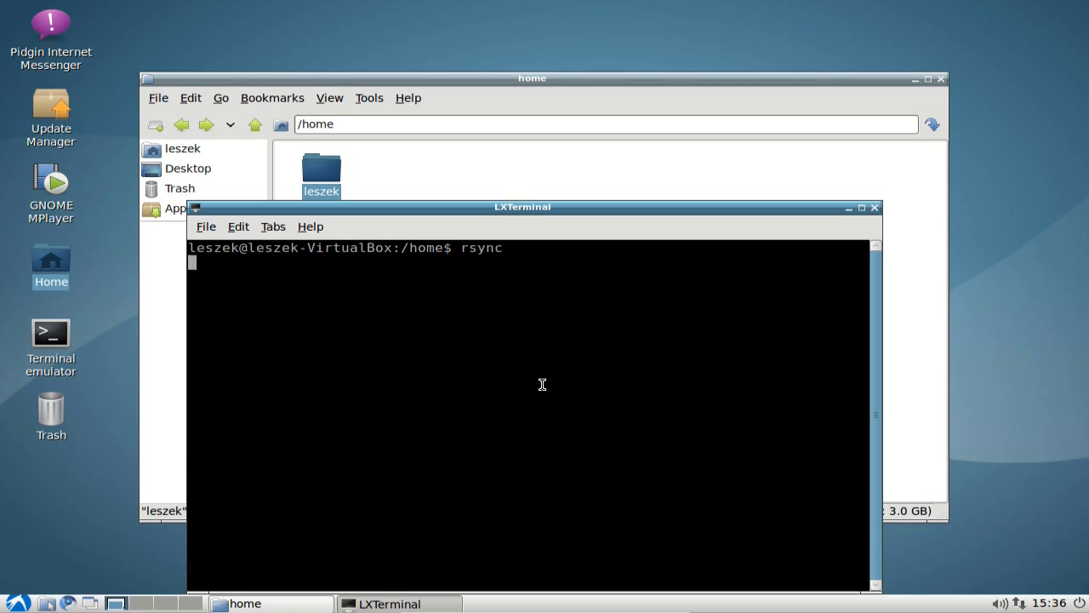
- Read through the rsync usage syntax and option list, and clear the terminal
{"action": "scroll", "coordinate": [556, 400], "scroll_direction": "up", "scroll_amount": 15}
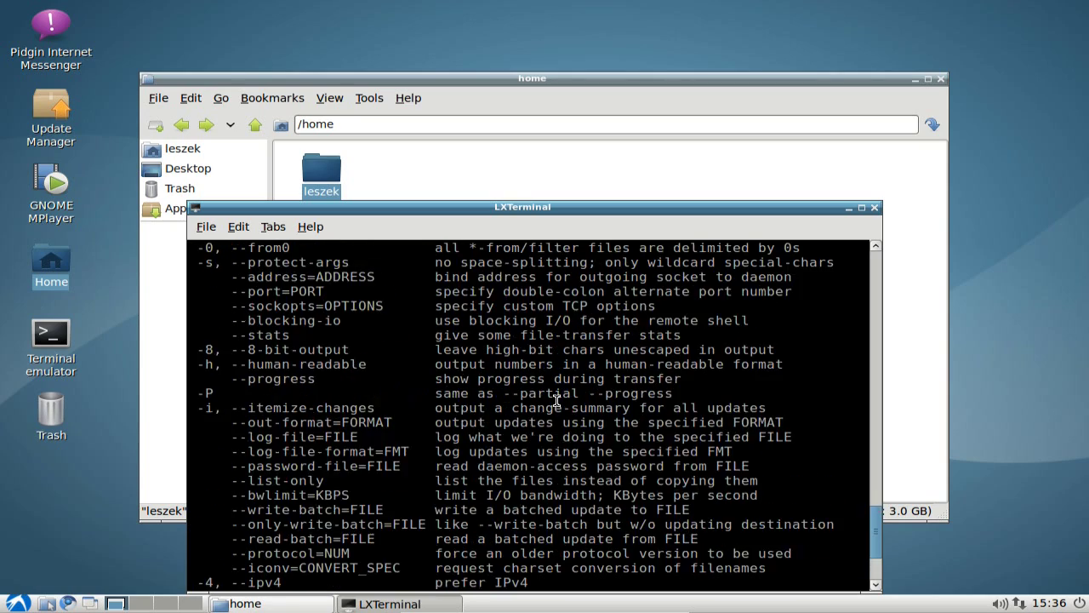
{"action": "scroll", "coordinate": [556, 400], "scroll_direction": "up", "scroll_amount": 20}
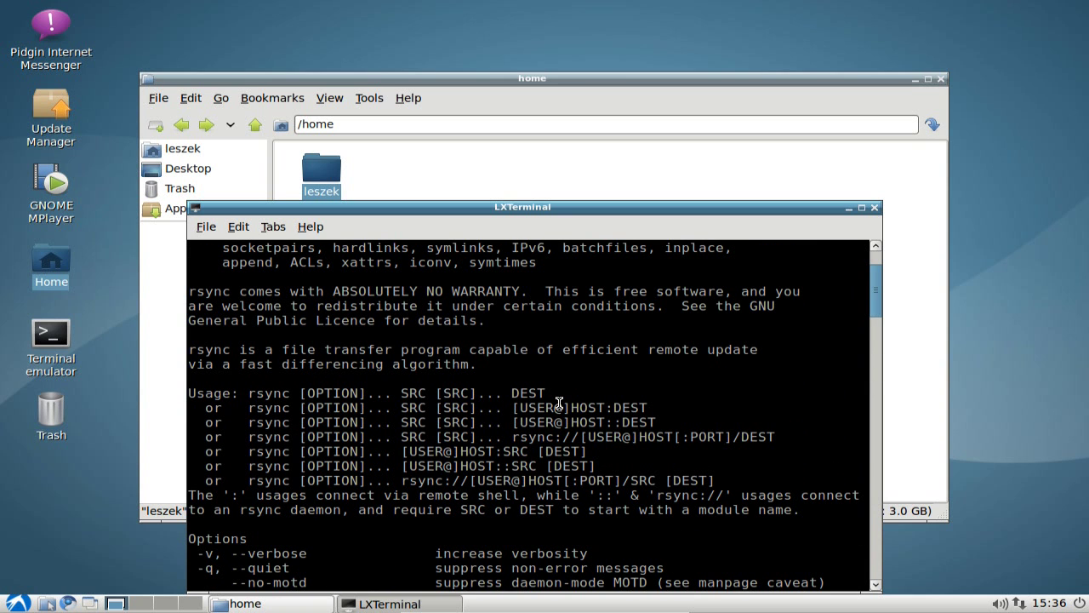
{"action": "scroll", "coordinate": [559, 402], "scroll_direction": "down", "scroll_amount": 3}
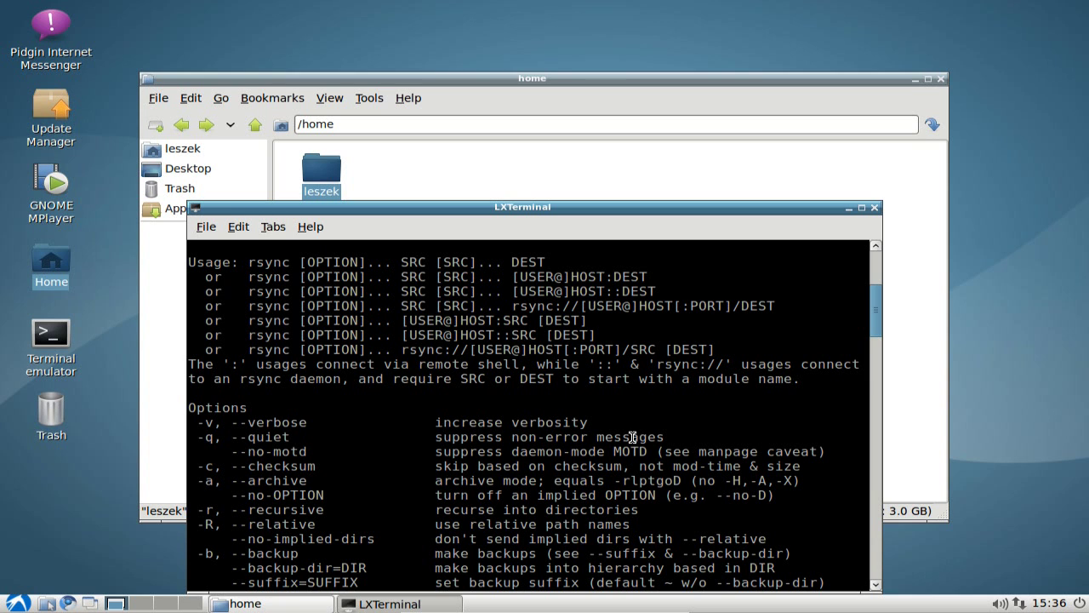
{"action": "scroll", "coordinate": [625, 416], "scroll_direction": "down", "scroll_amount": 4}
{"action": "scroll", "coordinate": [634, 417], "scroll_direction": "down", "scroll_amount": 4}
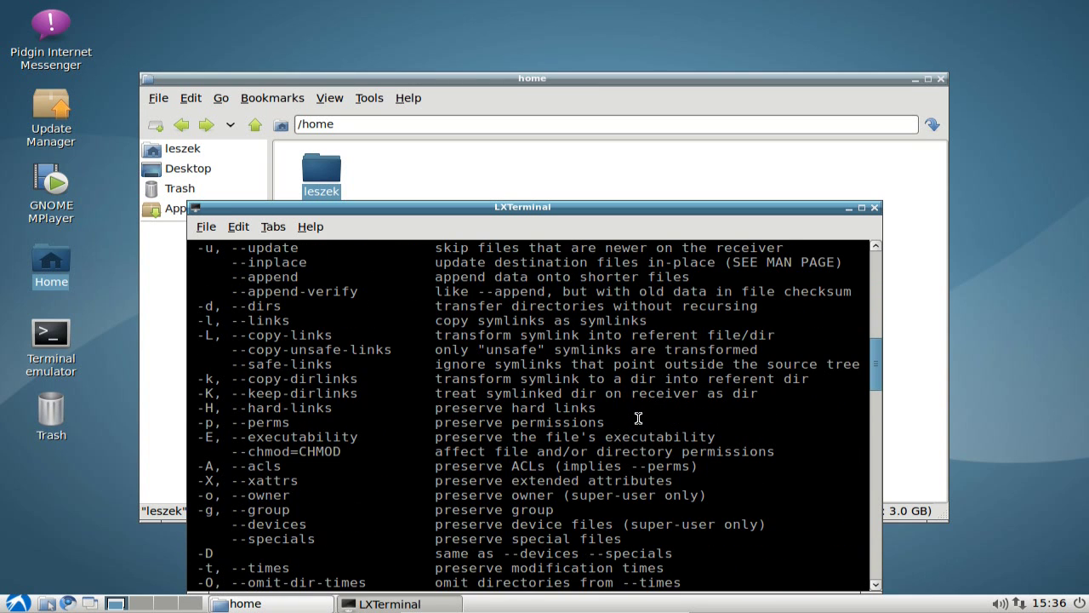
{"action": "scroll", "coordinate": [637, 417], "scroll_direction": "down", "scroll_amount": 20}
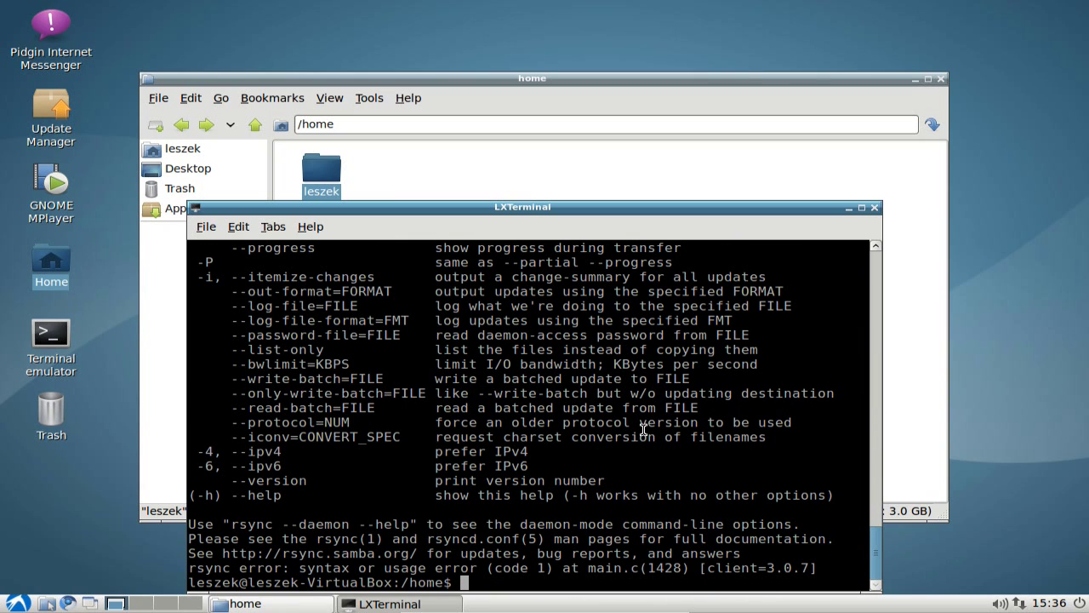
{"action": "key", "text": "ctrl+l"}
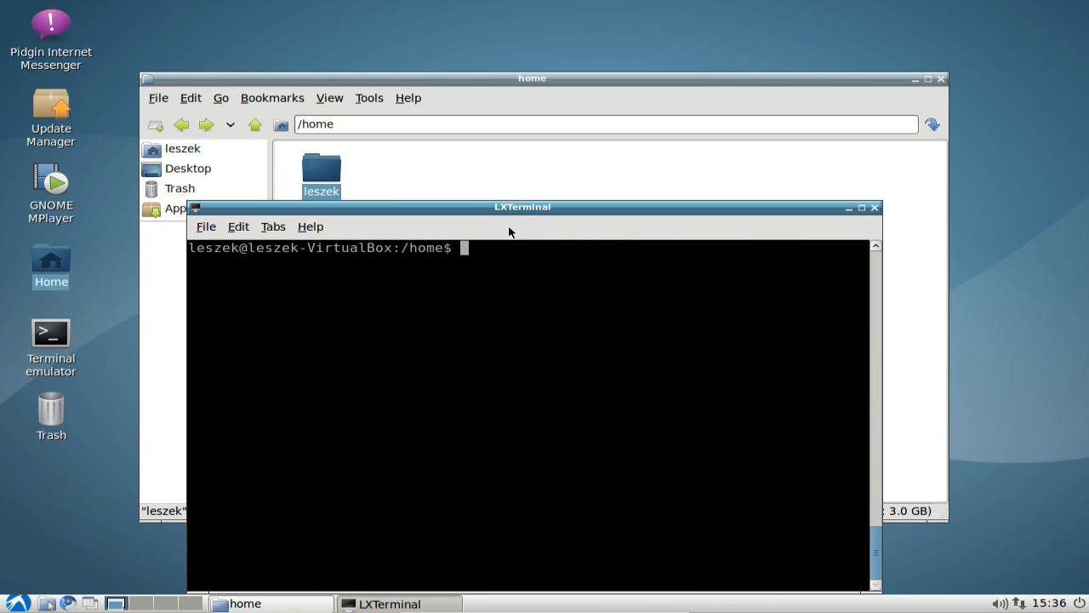
- Shrink the file manager window and rearrange it with the terminal so the user's home folder stays visible
{"action": "left_click_drag", "start_coordinate": [520, 205], "coordinate": [576, 196]}
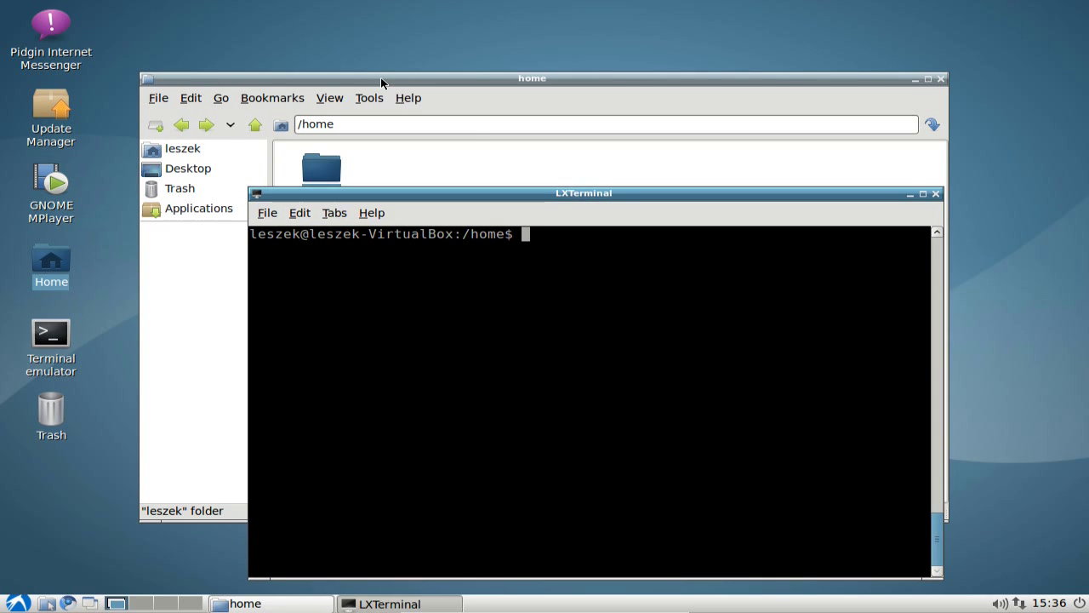
{"action": "left_click_drag", "start_coordinate": [382, 81], "coordinate": [336, 41]}
{"action": "left_click_drag", "start_coordinate": [890, 471], "coordinate": [628, 256]}
{"action": "left_click_drag", "start_coordinate": [685, 200], "coordinate": [649, 191]}
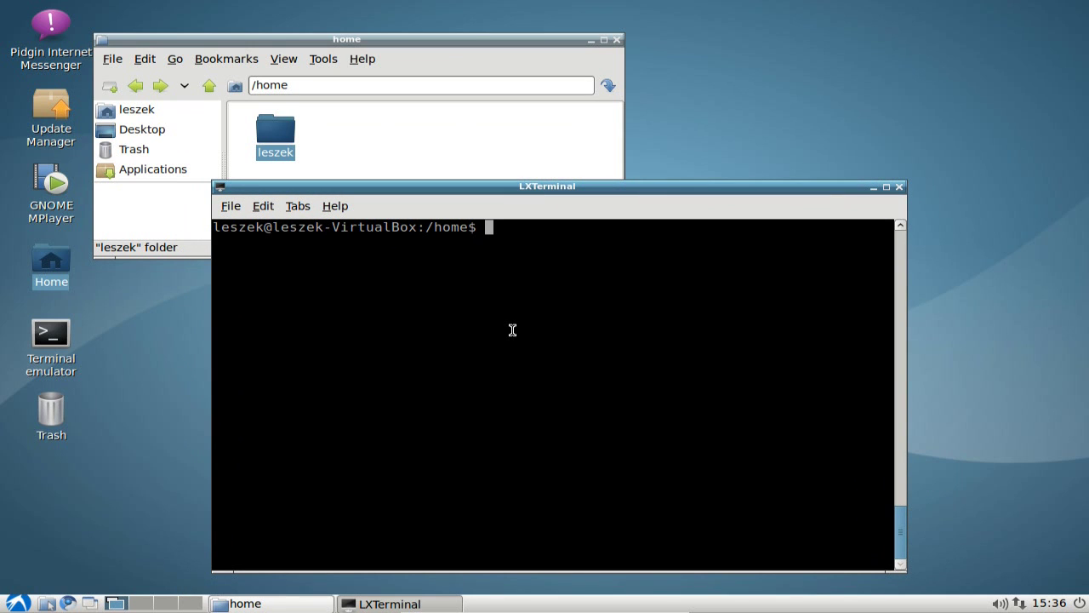
- Compose an rsync -av command from the user's home folder to the account's folder under /Users on 192.168.1.2
{"action": "type", "text": "rsync"}
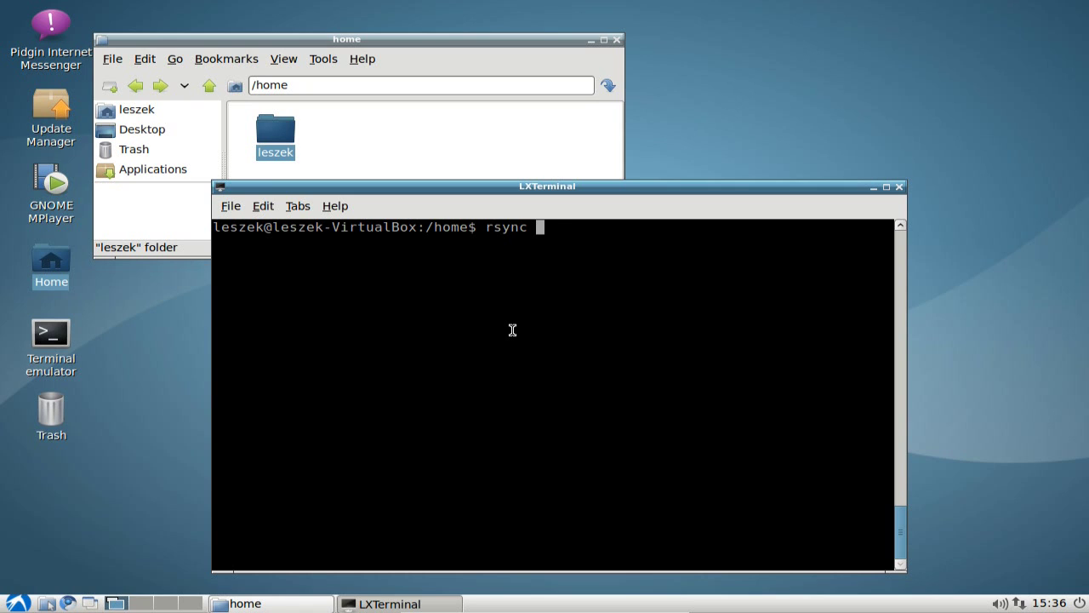
{"action": "type", "text": "-a"}
{"action": "type", "text": "v"}
{"action": "type", "text": "/home/leszek/"}
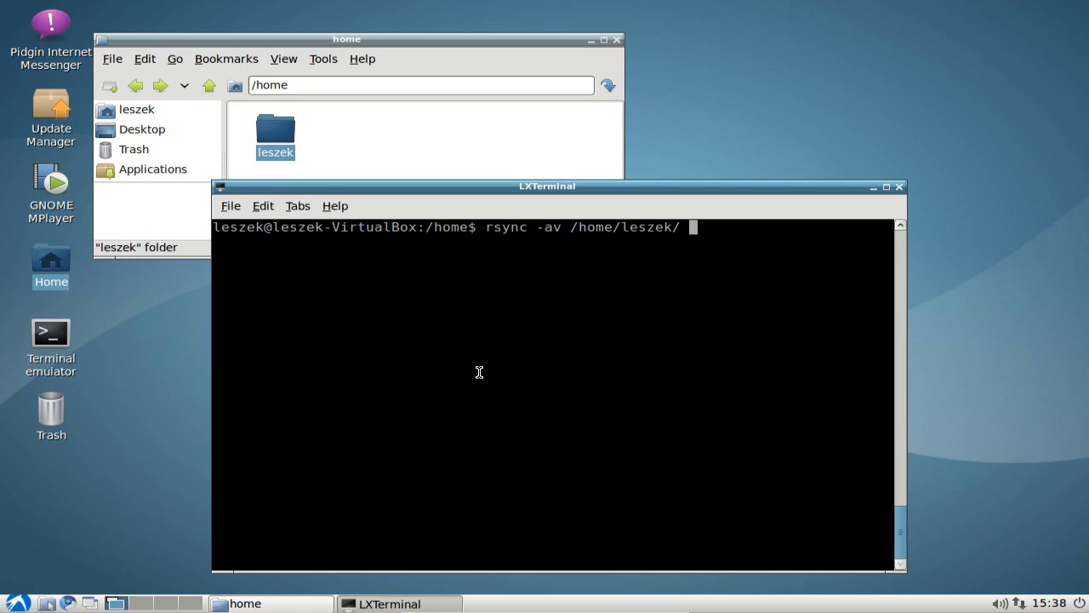
{"action": "type", "text": "l33k@192.168.1."}
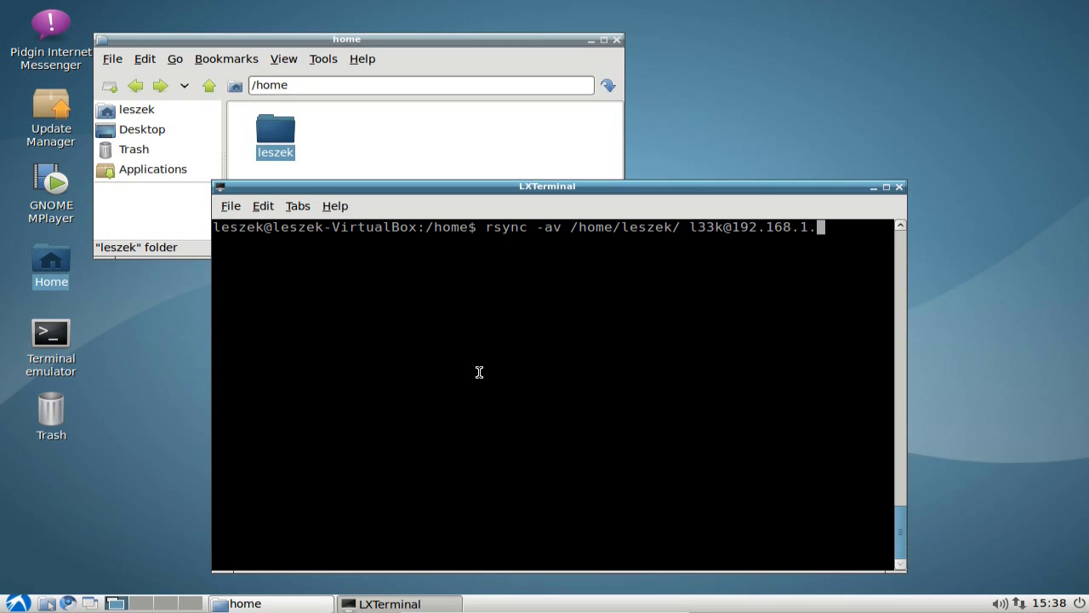
{"action": "type", "text": "2:/Users/L33k"}
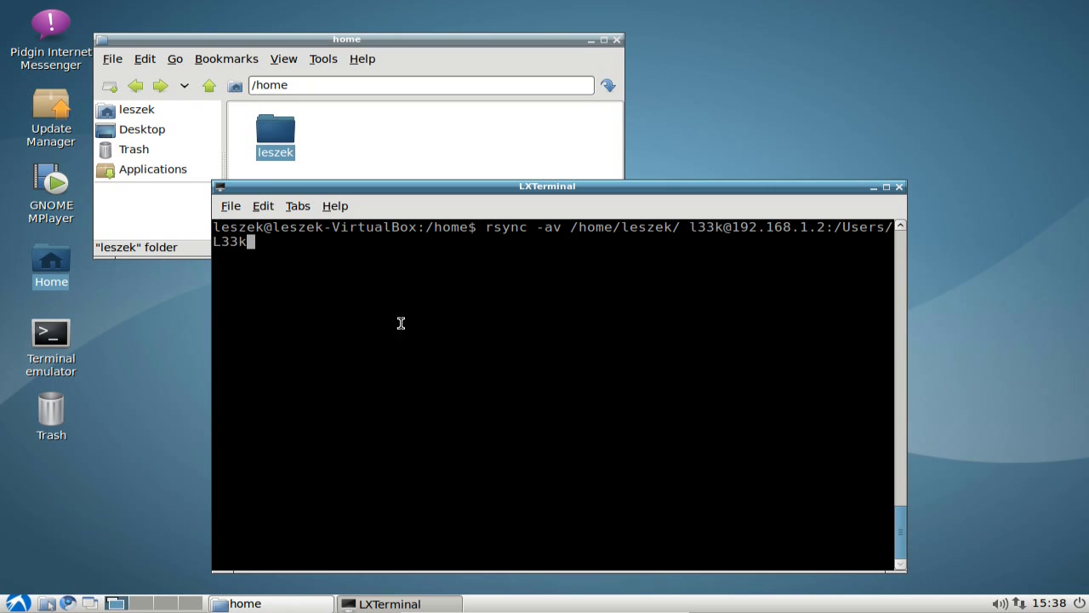
{"action": "triple_click", "coordinate": [337, 292]}
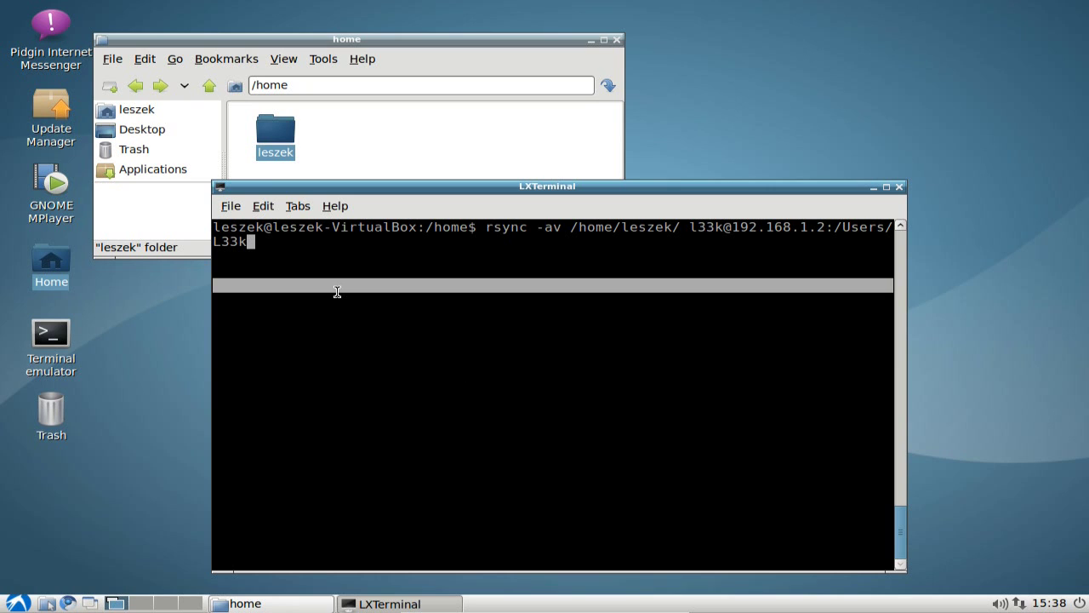
{"action": "left_click", "coordinate": [383, 281]}
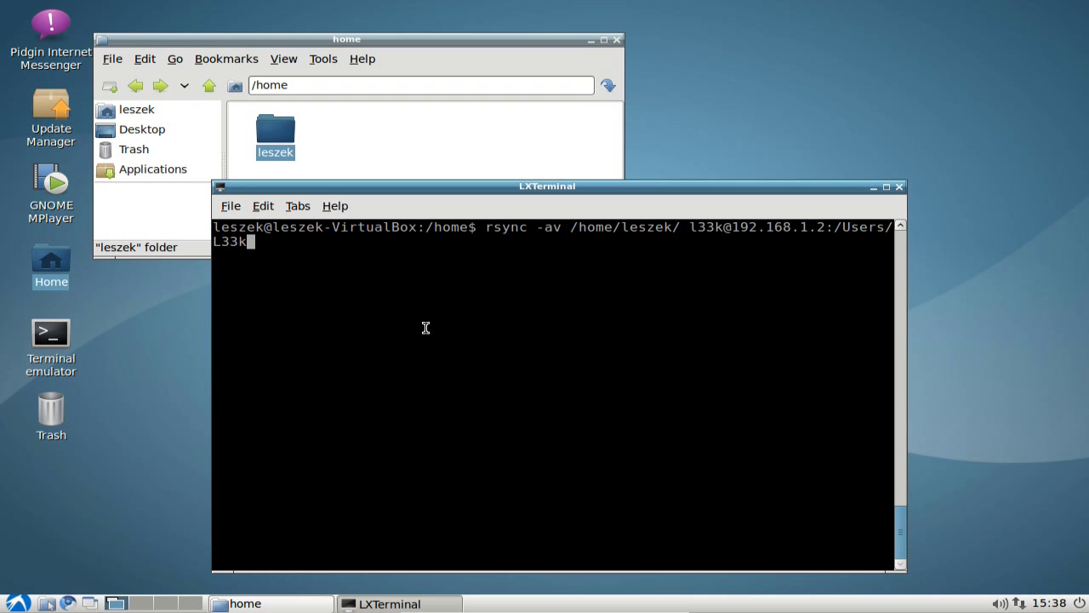
{"action": "left_click_drag", "start_coordinate": [457, 187], "coordinate": [445, 169]}
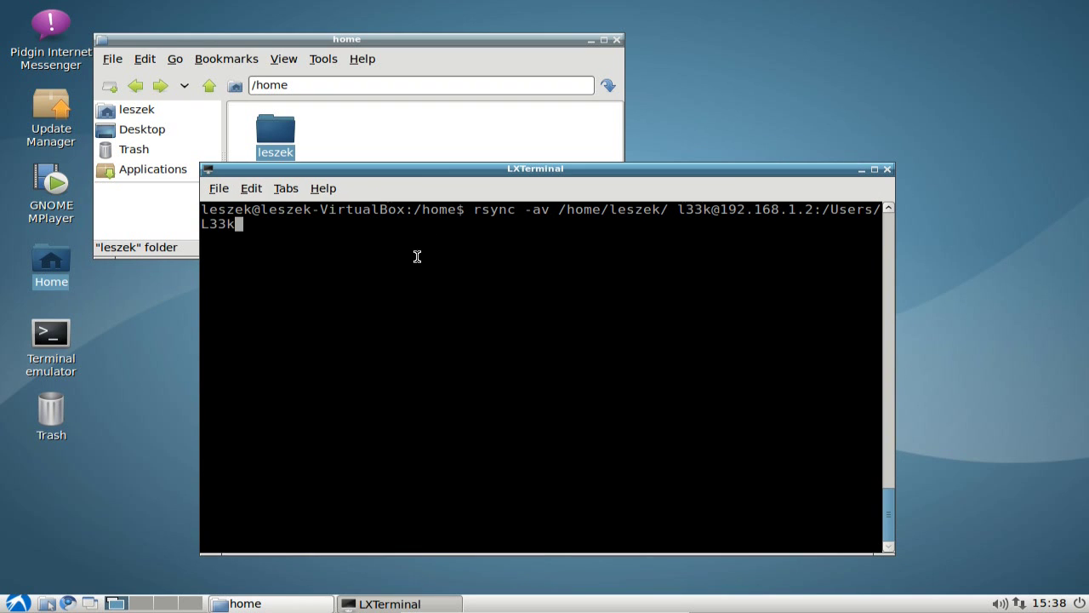
{"action": "triple_click", "coordinate": [417, 257]}
{"action": "left_click", "coordinate": [432, 304]}
{"action": "left_click", "coordinate": [217, 188]}
{"action": "left_click", "coordinate": [371, 189]}
{"action": "left_click_drag", "start_coordinate": [381, 166], "coordinate": [380, 156]}
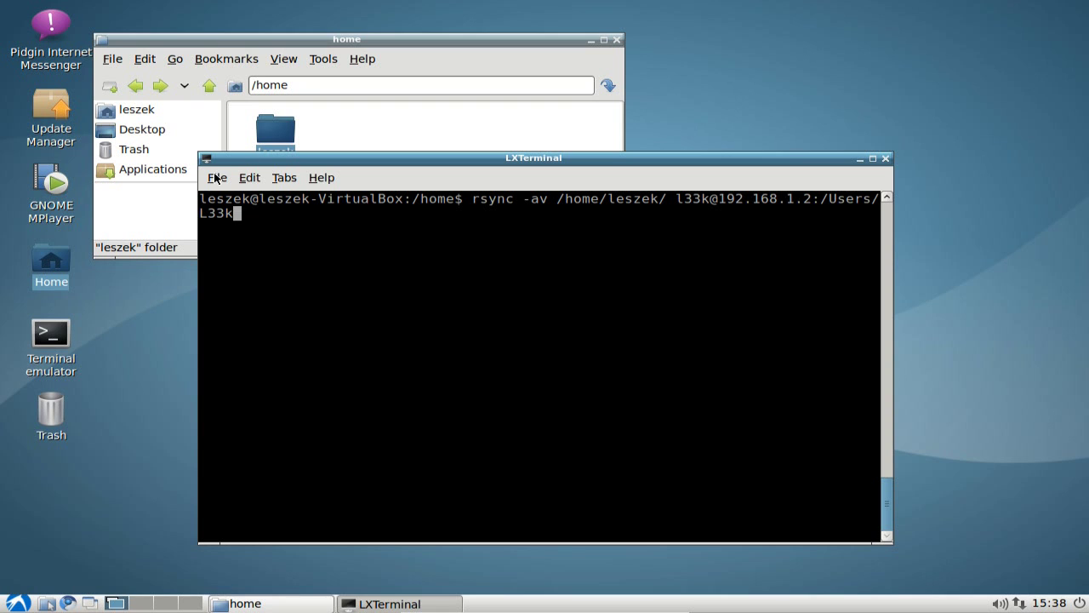
- Open a new terminal window, minimize the old one, and move the new window beneath the home folder icon
{"action": "left_click", "coordinate": [216, 177]}
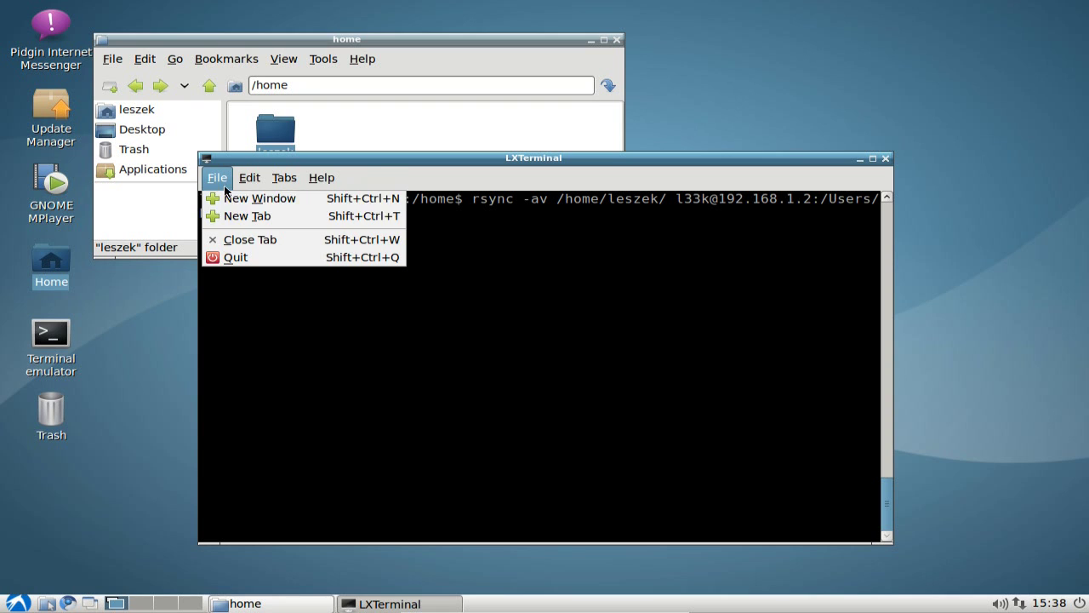
{"action": "left_click", "coordinate": [245, 199]}
{"action": "left_click_drag", "start_coordinate": [791, 156], "coordinate": [741, 140]}
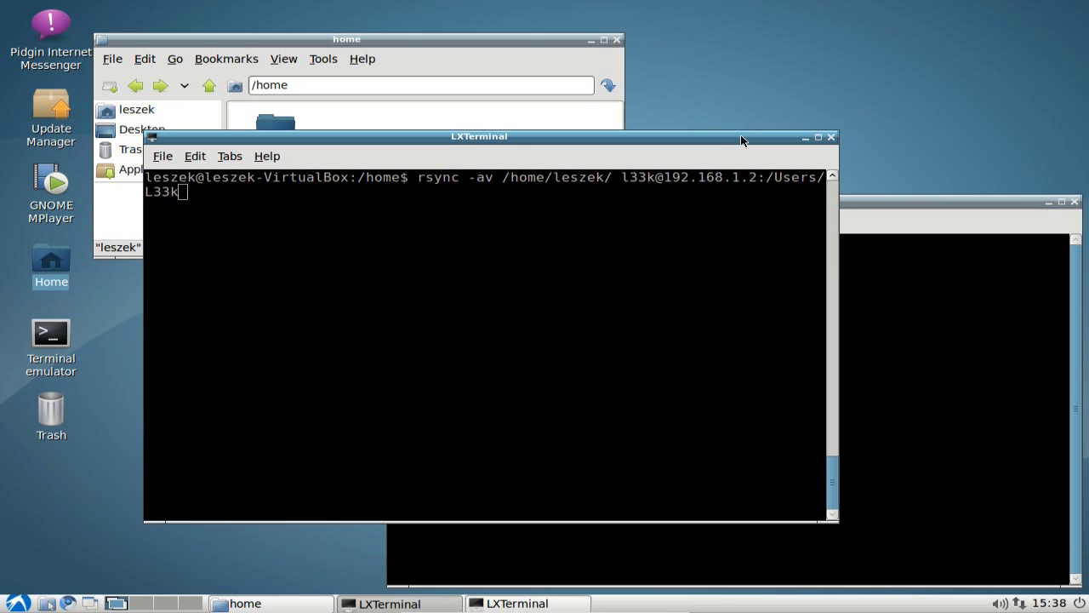
{"action": "left_click", "coordinate": [805, 137]}
{"action": "left_click_drag", "start_coordinate": [681, 203], "coordinate": [515, 169]}
- Write an rsync -av command with the user's home folder as source and the account's /Users folder on 192.168.1.2 as destination
{"action": "type", "text": "rsync -av /home/les"}
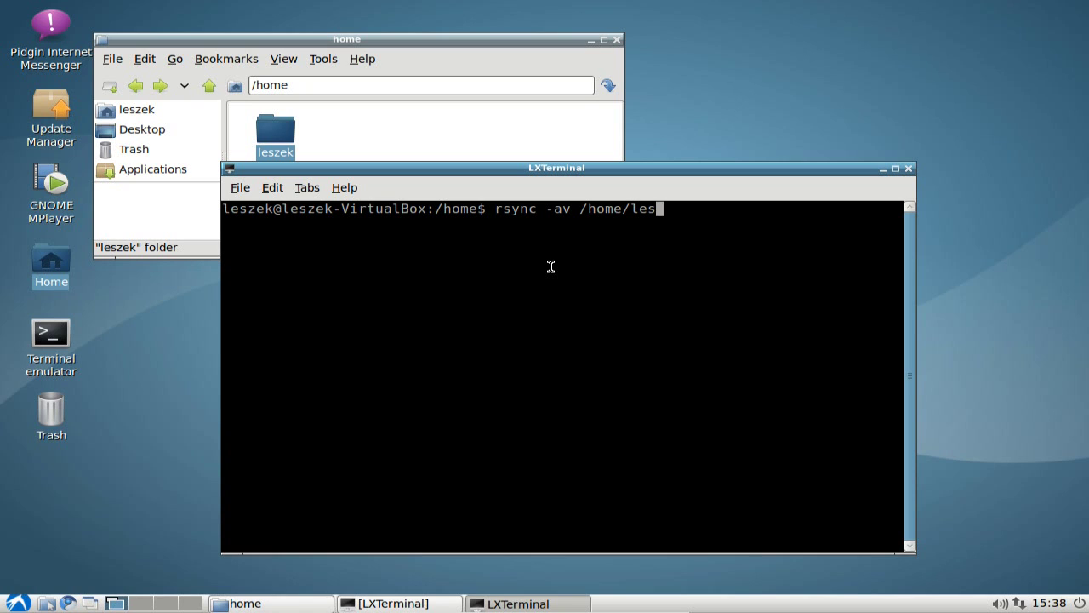
{"action": "key", "text": "Tab"}
{"action": "type", "text": "l33k@192."}
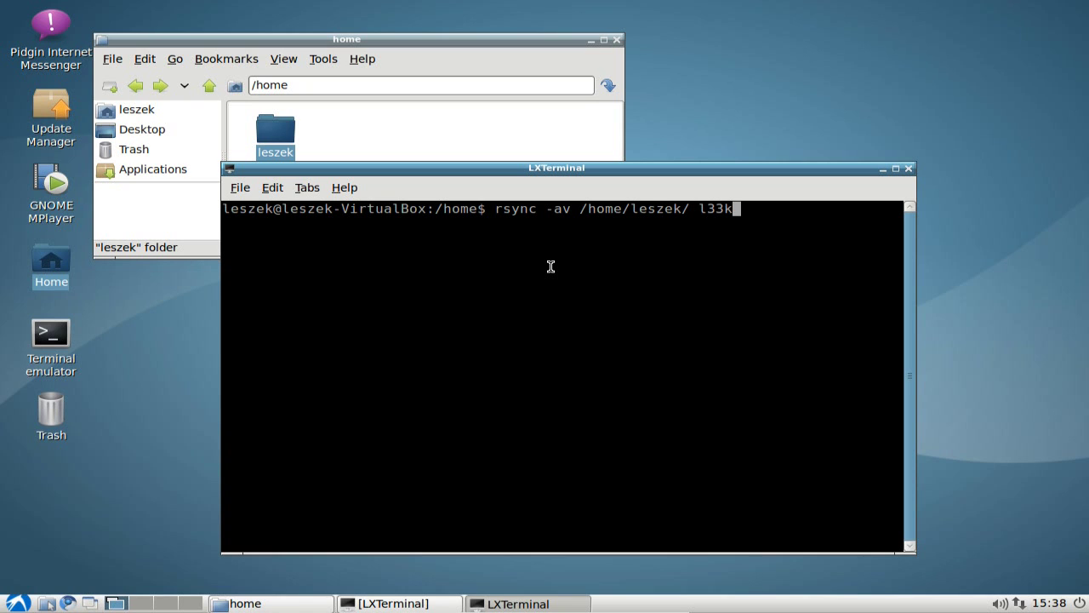
{"action": "type", "text": "168.1"}
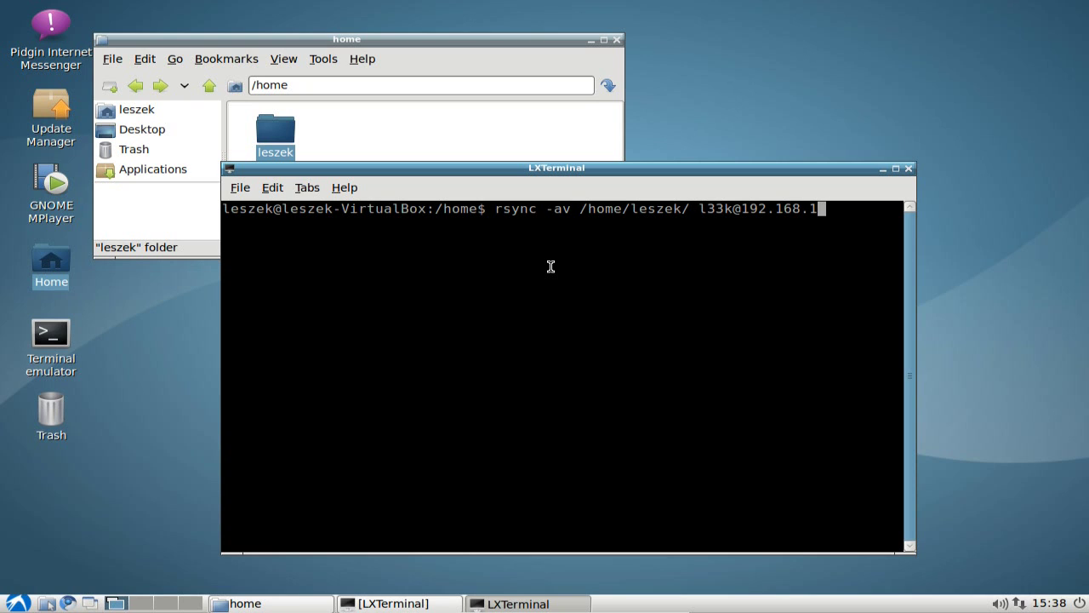
{"action": "type", "text": ".2:/Us"}
{"action": "key", "text": "BackSpace"}
{"action": "key", "text": "BackSpace"}
{"action": "type", "text": "Users/L33k/O"}
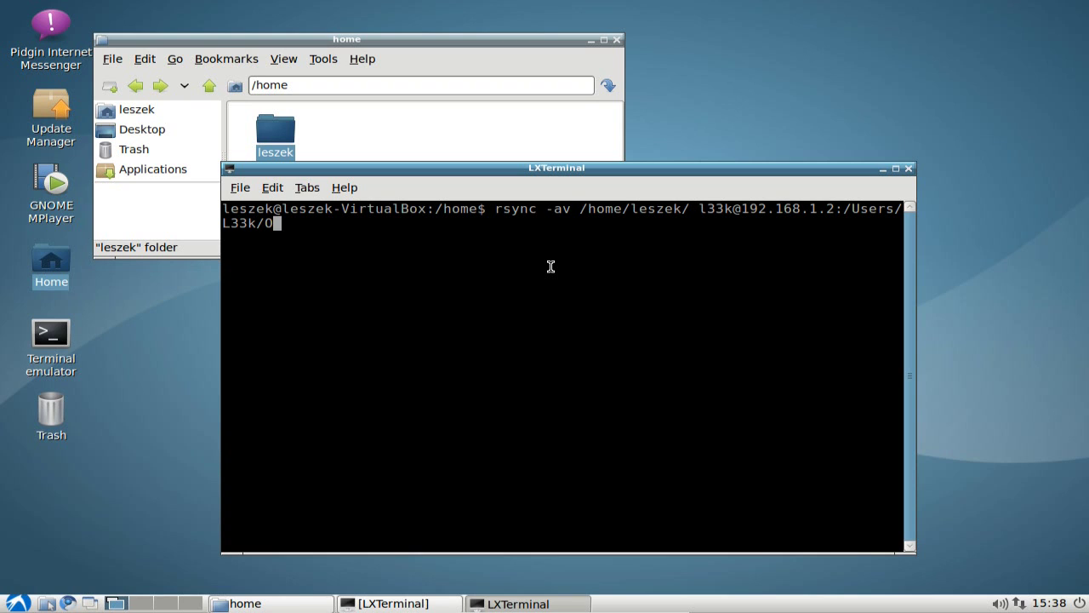
- Complete the destination path with Public/backup/, run the rsync backup, and submit the remote account password
{"action": "key", "text": "BackSpace"}
{"action": "type", "text": "Public/"}
{"action": "type", "text": "backup"}
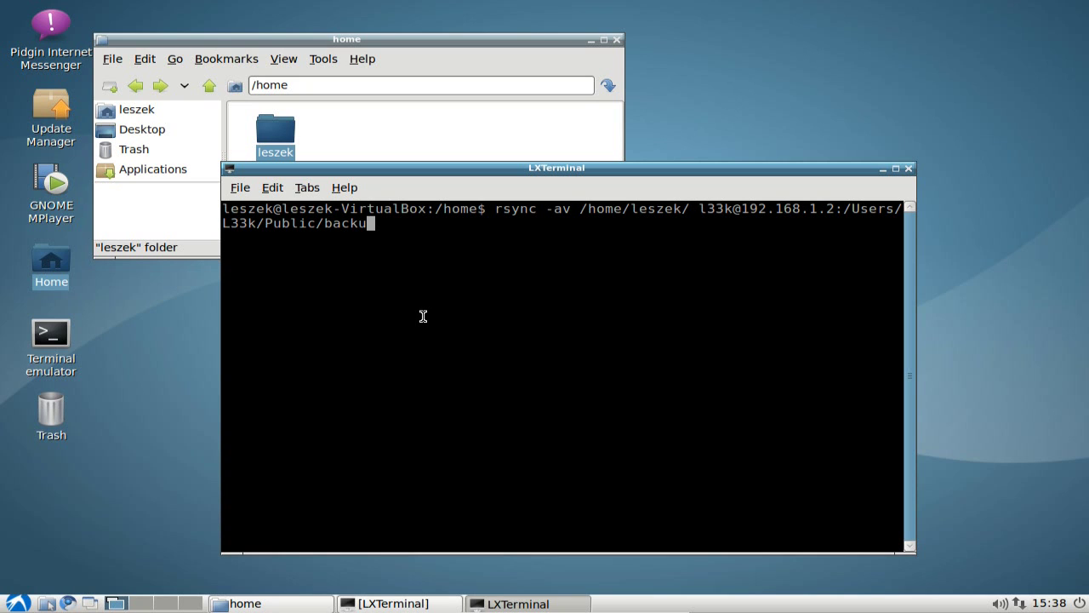
{"action": "type", "text": "/"}
{"action": "key", "text": "Return"}
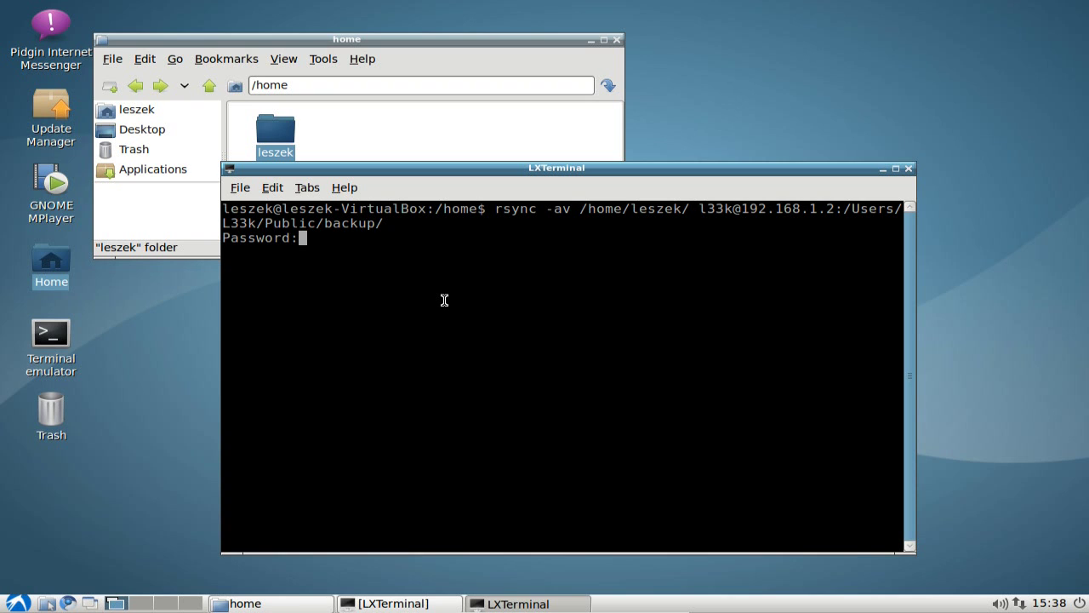
{"action": "key", "text": "Return"}
- Open a second terminal tab while the transfer runs and display the rsync manual page there
{"action": "left_click_drag", "start_coordinate": [423, 170], "coordinate": [425, 146]}
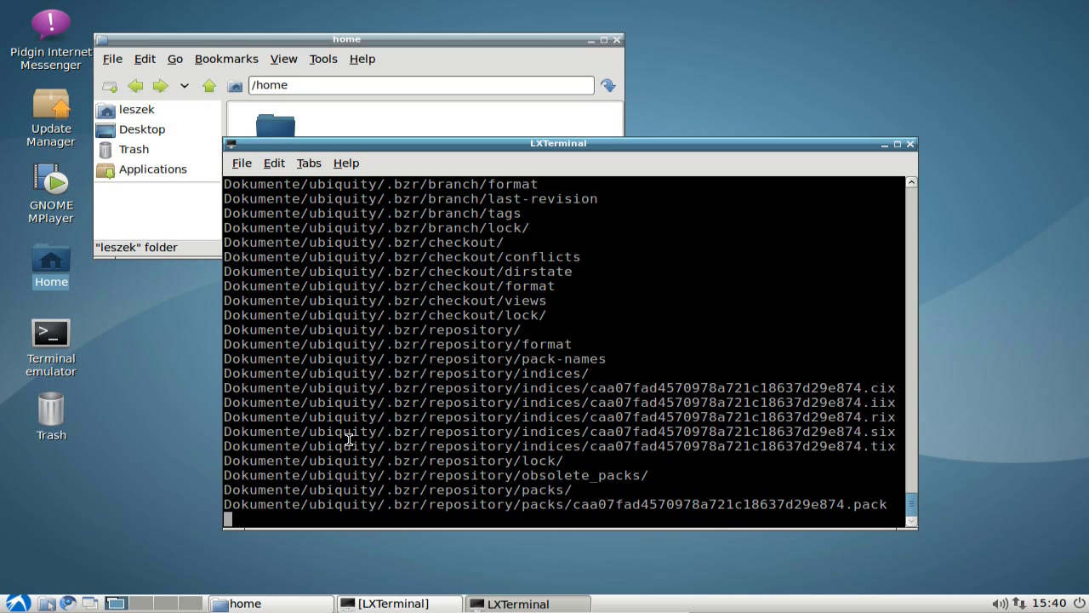
{"action": "left_click", "coordinate": [246, 163]}
{"action": "left_click", "coordinate": [255, 203]}
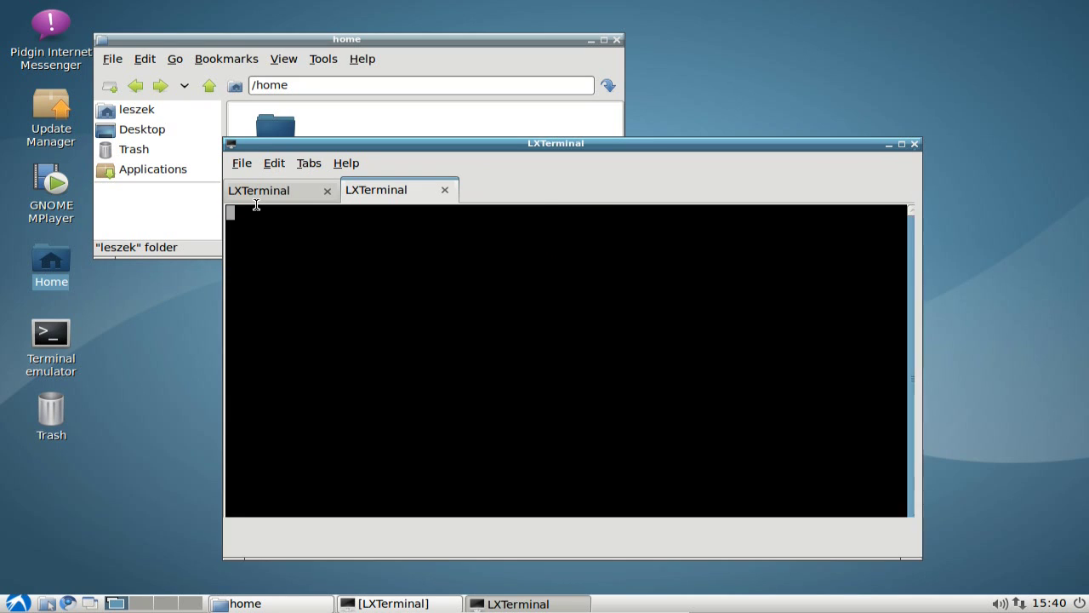
{"action": "left_click_drag", "start_coordinate": [383, 147], "coordinate": [348, 137]}
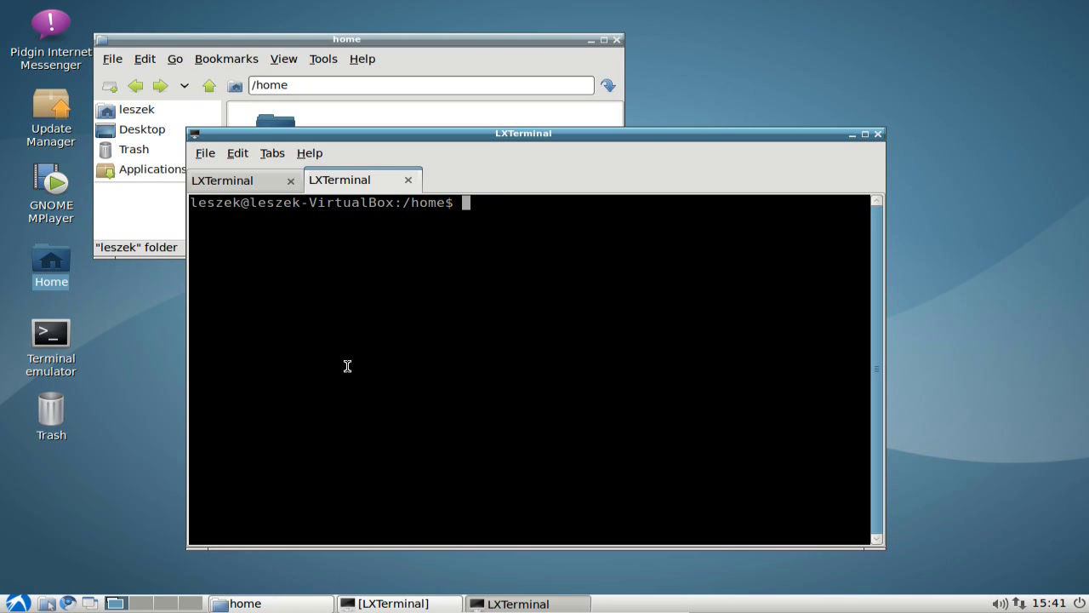
{"action": "key", "text": "BackSpace"}
{"action": "key", "text": "BackSpace"}
{"action": "type", "text": "man rsync"}
{"action": "key", "text": "Return"}
- Search the manual for -c, go to the --checksum option entry, and highlight its description
{"action": "type", "text": "/-c"}
{"action": "key", "text": "Return"}
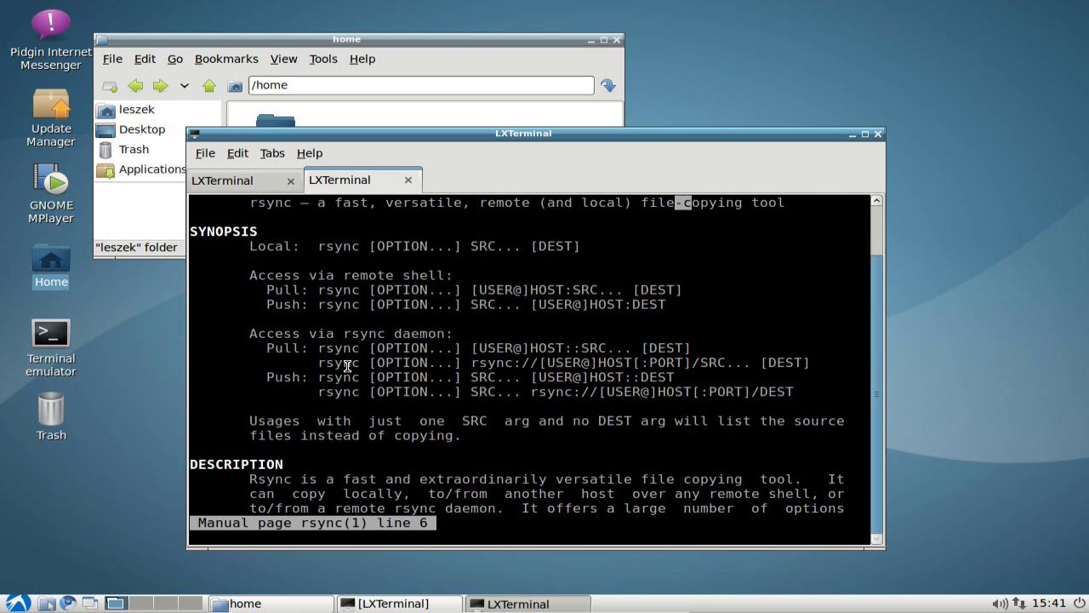
{"action": "key", "text": "n"}
{"action": "key", "text": "n"}
{"action": "key", "text": "n"}
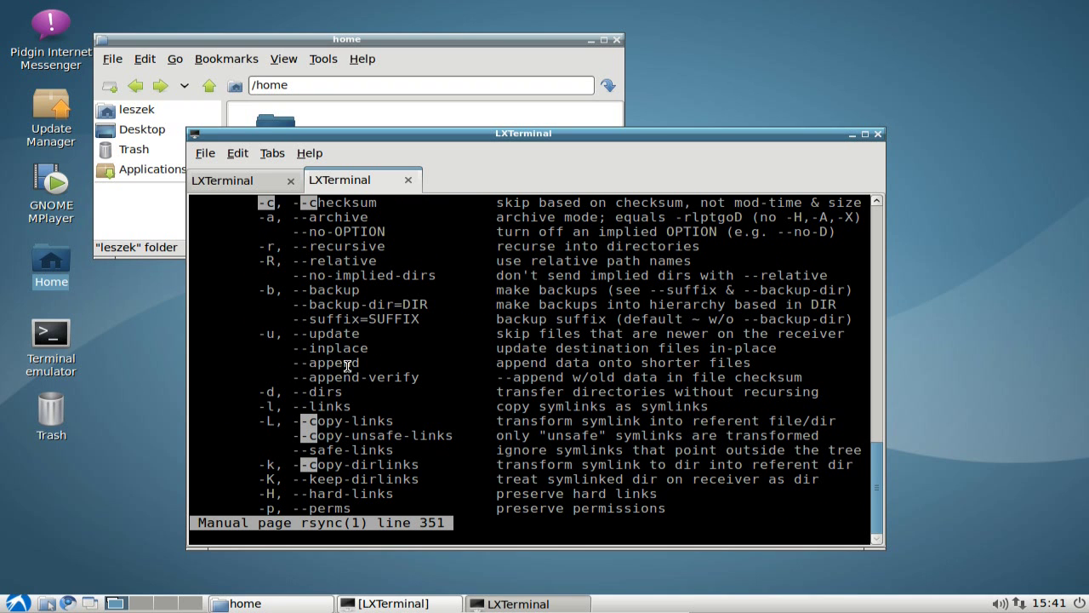
{"action": "key", "text": "Up"}
{"action": "key", "text": "Up"}
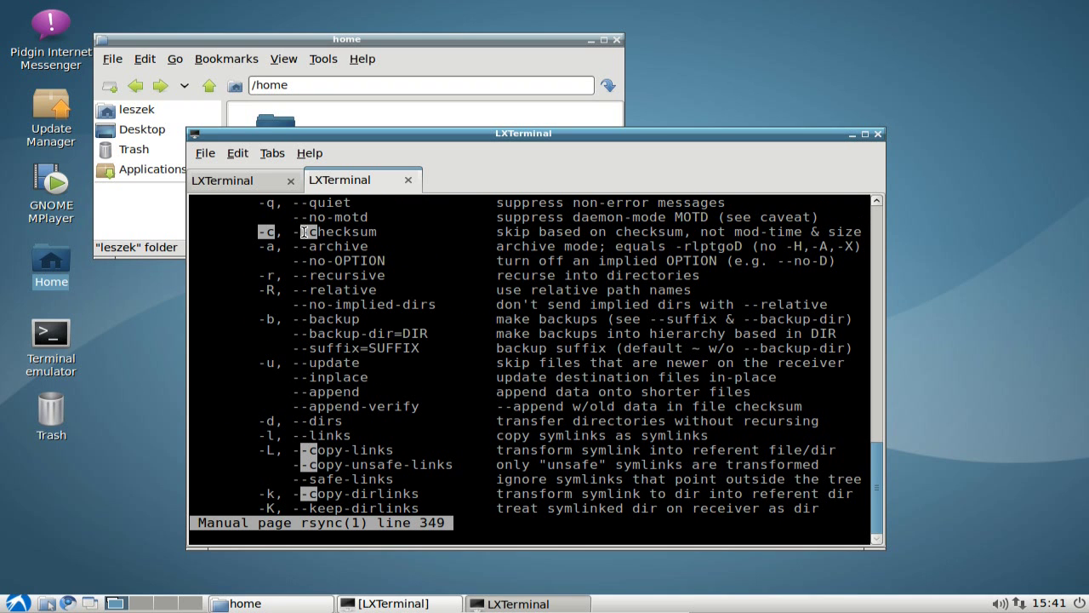
{"action": "left_click_drag", "start_coordinate": [275, 231], "coordinate": [861, 233]}
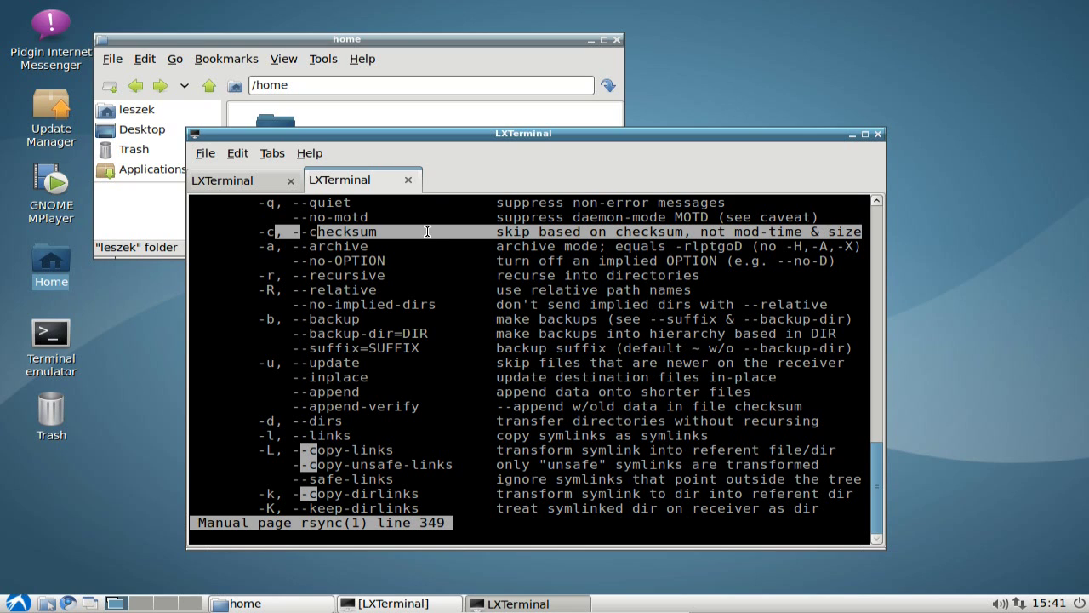
- Close the manual's tab and examine the sent bytes, received bytes and total size in the rsync transfer summary
{"action": "left_click", "coordinate": [408, 181]}
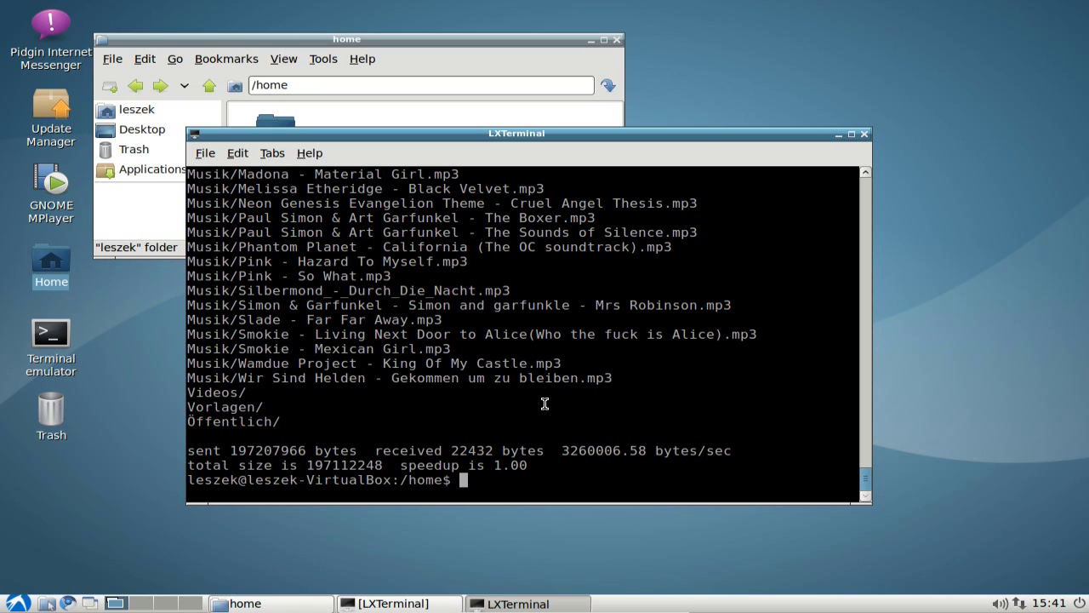
{"action": "left_click_drag", "start_coordinate": [228, 450], "coordinate": [306, 451]}
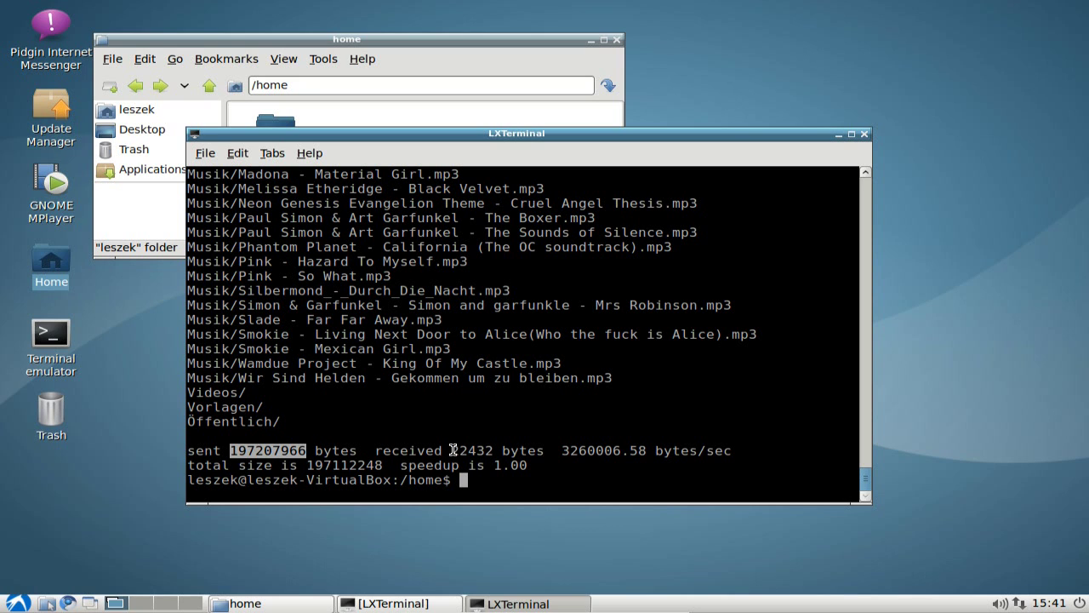
{"action": "left_click_drag", "start_coordinate": [453, 450], "coordinate": [494, 452]}
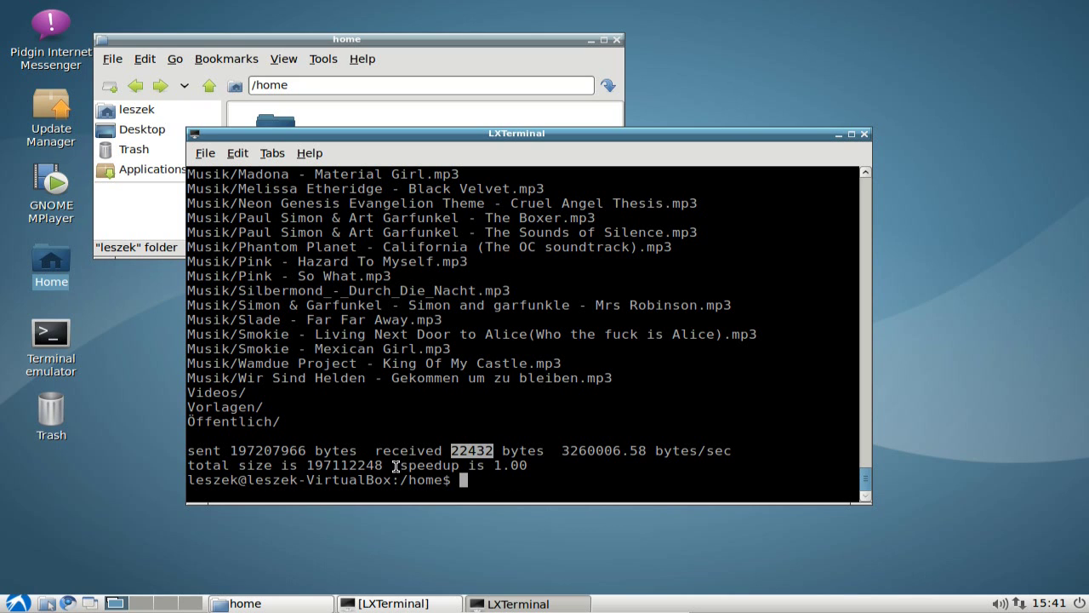
{"action": "left_click_drag", "start_coordinate": [303, 466], "coordinate": [390, 466]}
{"action": "left_click", "coordinate": [371, 490]}
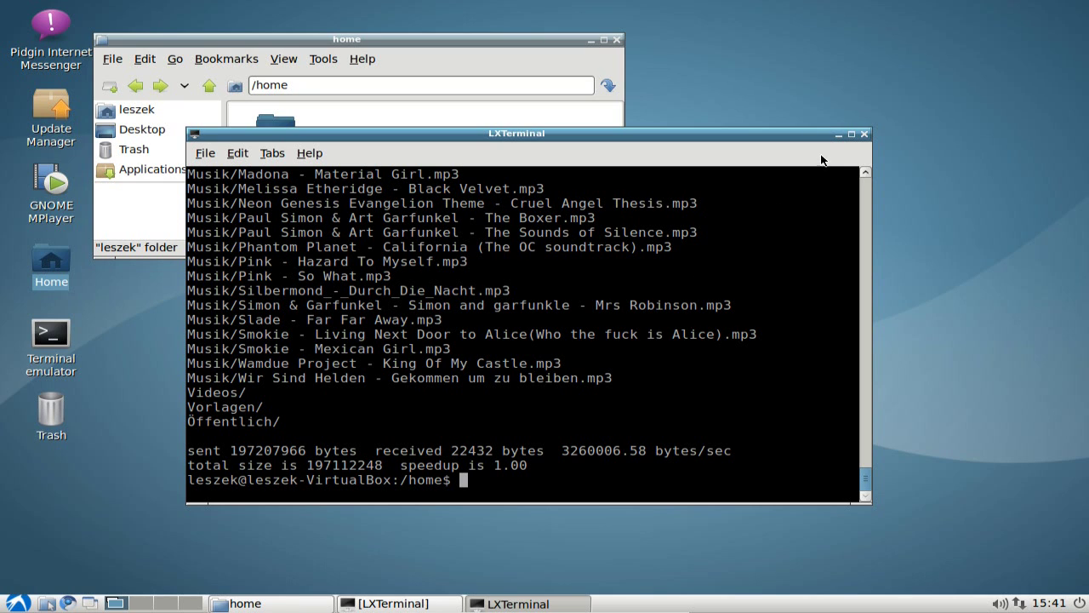
- Minimize the terminal and close the file manager window to clear the desktop
{"action": "scroll", "coordinate": [765, 134], "scroll_direction": "up", "scroll_amount": 1}
{"action": "left_click", "coordinate": [838, 134]}
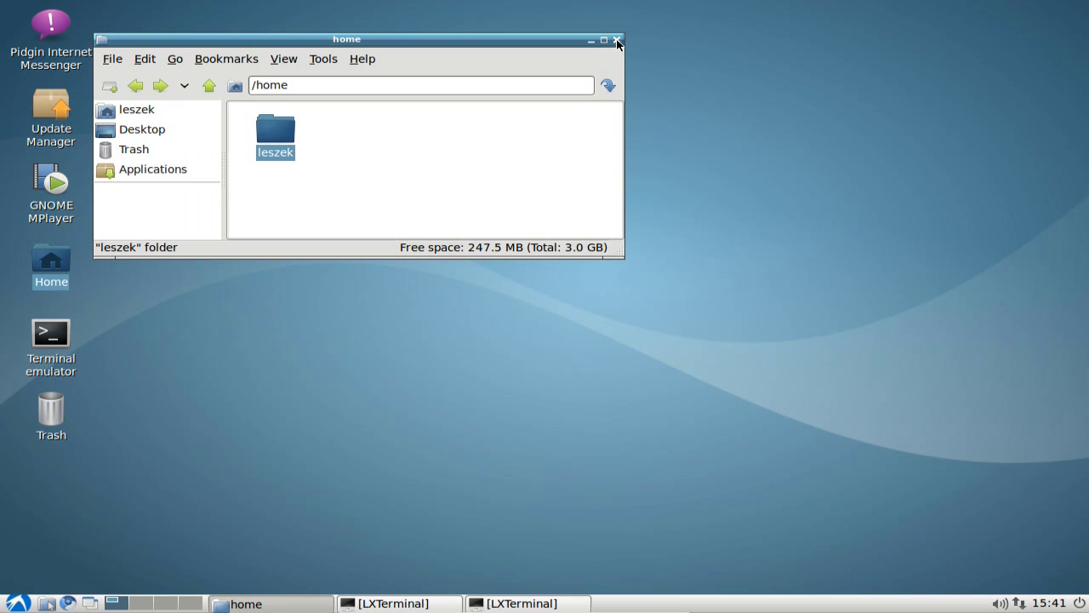
{"action": "left_click", "coordinate": [617, 39]}
- Launch Synaptic Package Manager and authenticate with the account password
{"action": "left_click", "coordinate": [20, 602]}
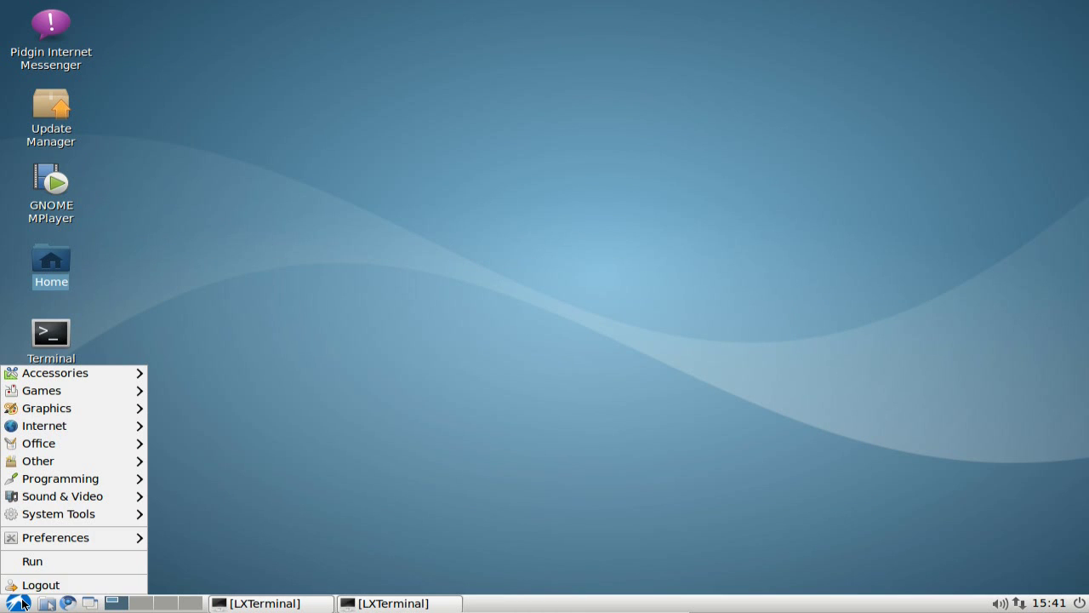
{"action": "mouse_move", "coordinate": [97, 516]}
{"action": "mouse_move", "coordinate": [101, 539]}
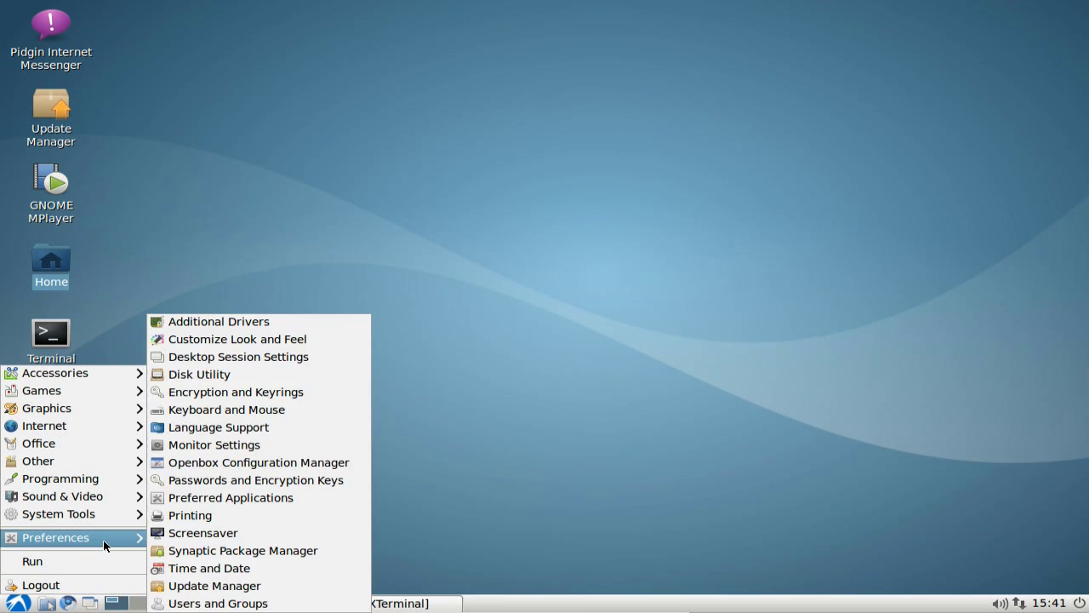
{"action": "left_click", "coordinate": [286, 551]}
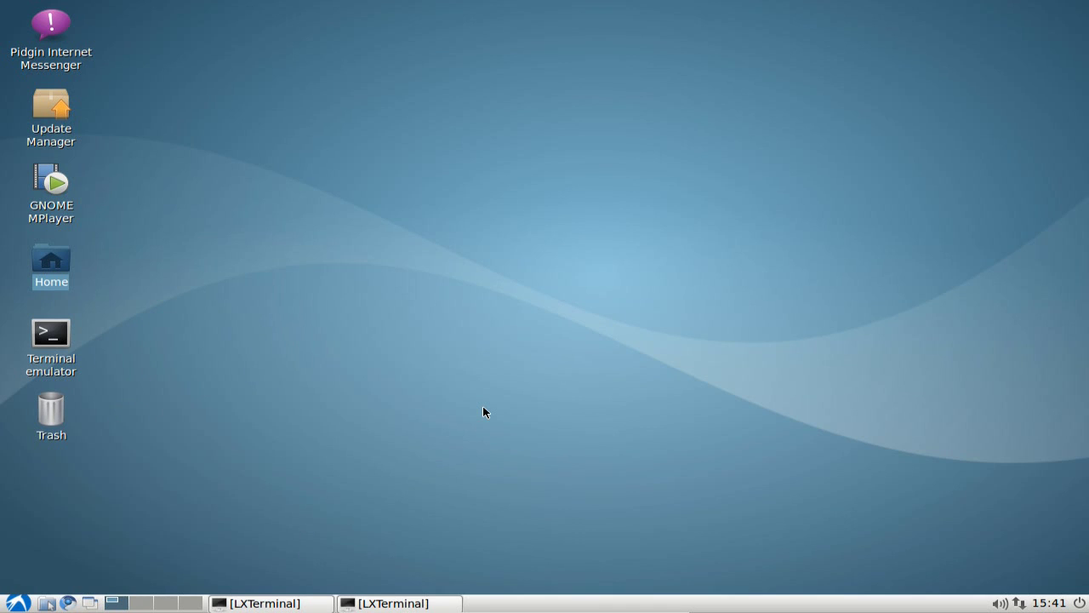
{"action": "type", "text": "*******"}
{"action": "key", "text": "Return"}
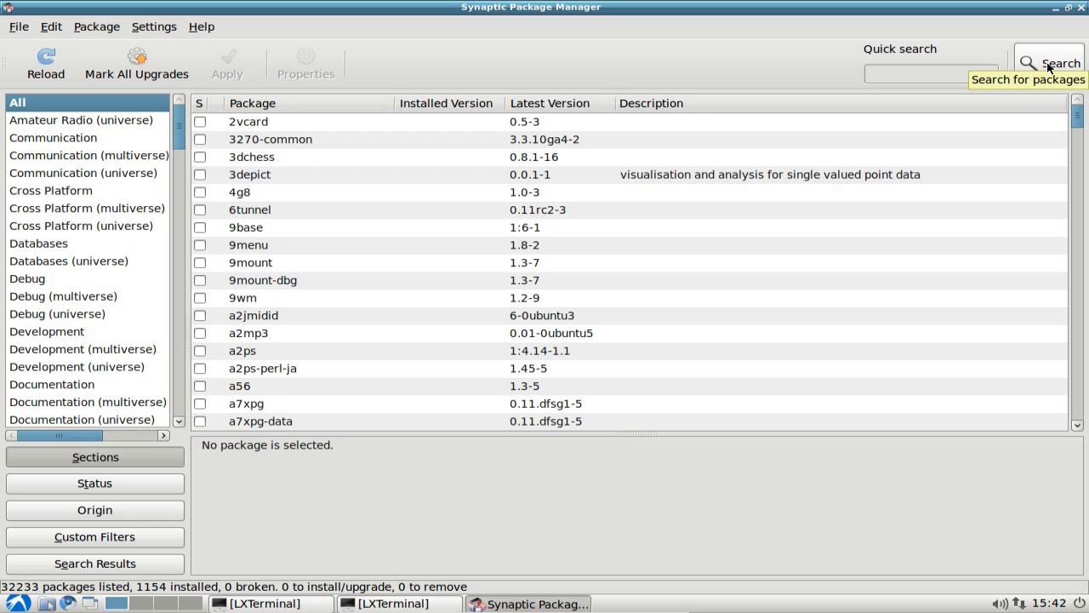
- Search the package list for sbackup
{"action": "left_click", "coordinate": [1049, 63]}
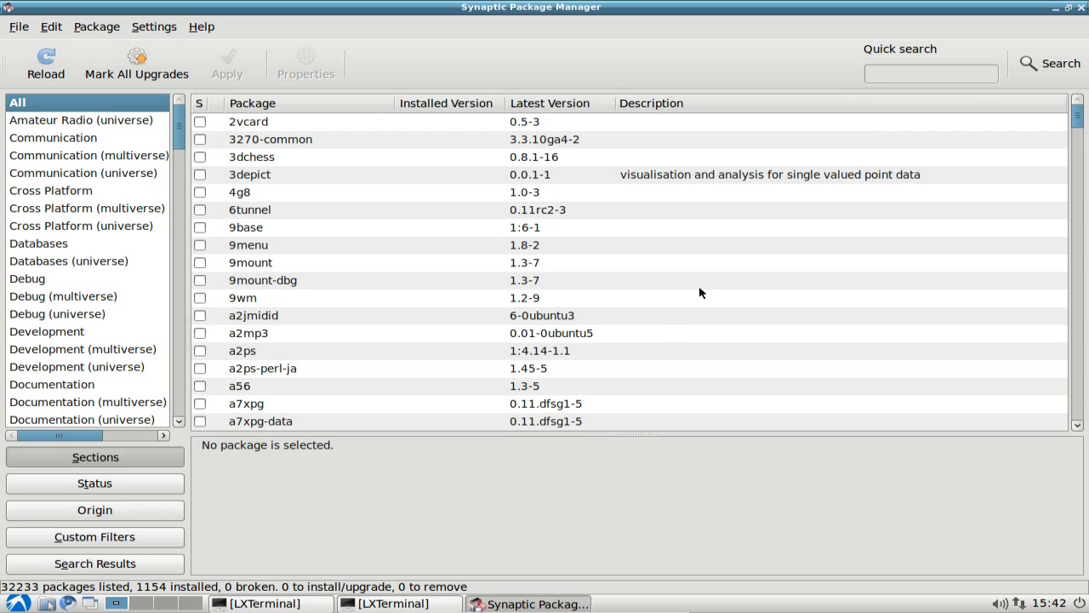
{"action": "type", "text": "sbakcup"}
{"action": "key", "text": "BackSpace"}
{"action": "key", "text": "BackSpace"}
{"action": "key", "text": "BackSpace"}
{"action": "key", "text": "BackSpace"}
{"action": "type", "text": "ckup"}
{"action": "left_click", "coordinate": [606, 332]}
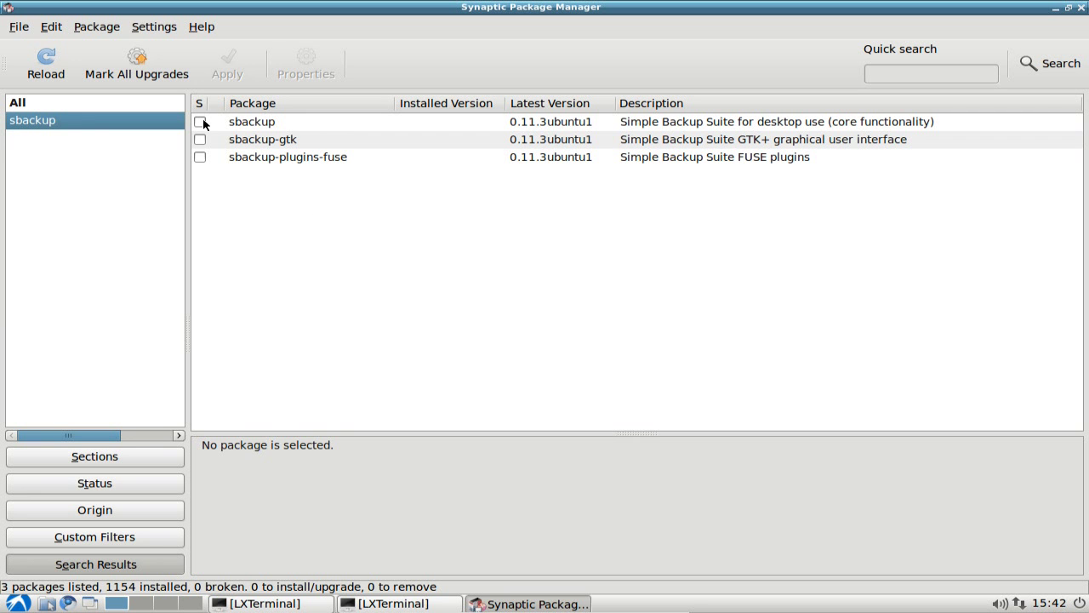
- Install the sbackup package together with its required sbackup-gtk and python-appindicator packages, leaving out sbackup-plugins-fuse
{"action": "left_click", "coordinate": [201, 122]}
{"action": "left_click", "coordinate": [222, 145]}
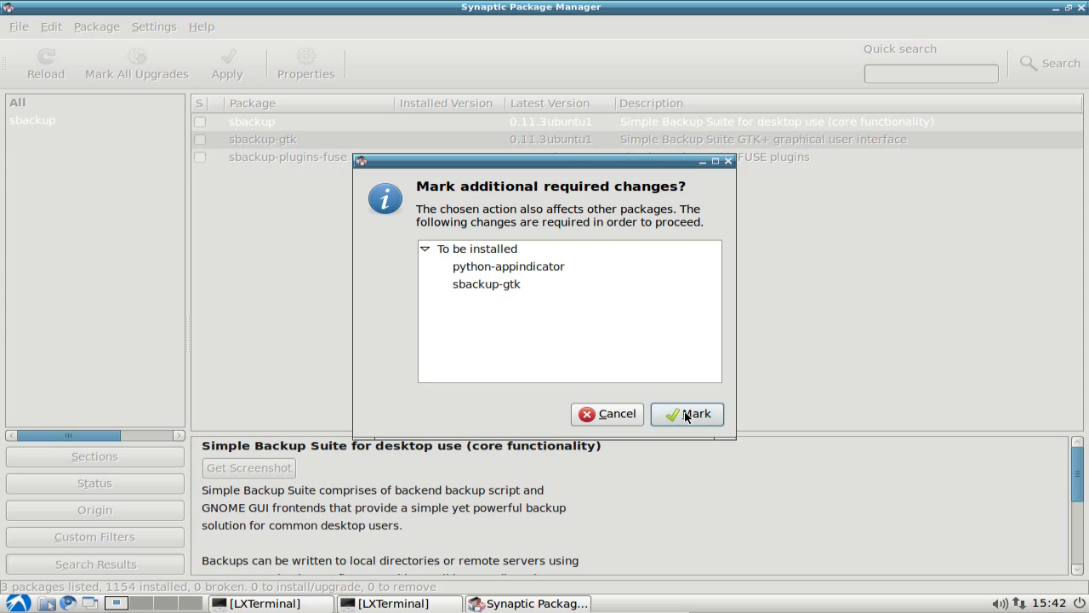
{"action": "left_click", "coordinate": [688, 415]}
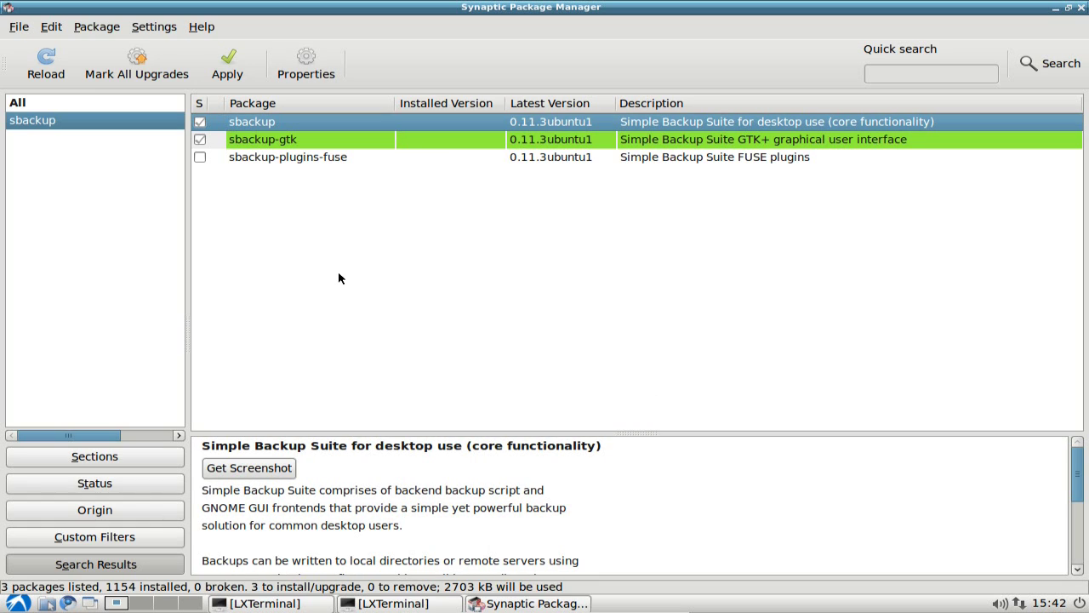
{"action": "left_click", "coordinate": [325, 162]}
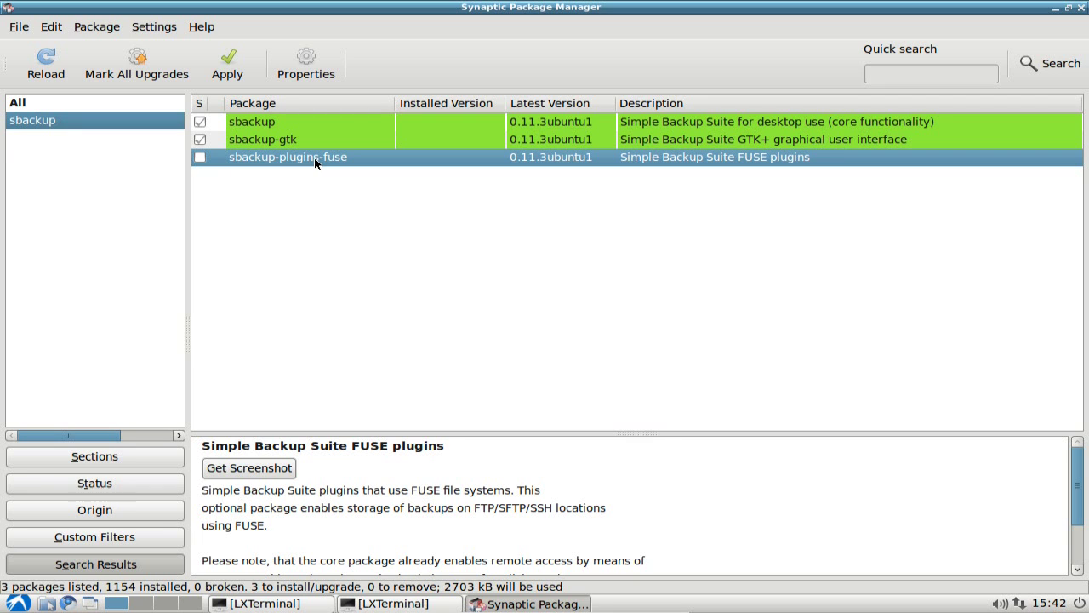
{"action": "left_click", "coordinate": [223, 66]}
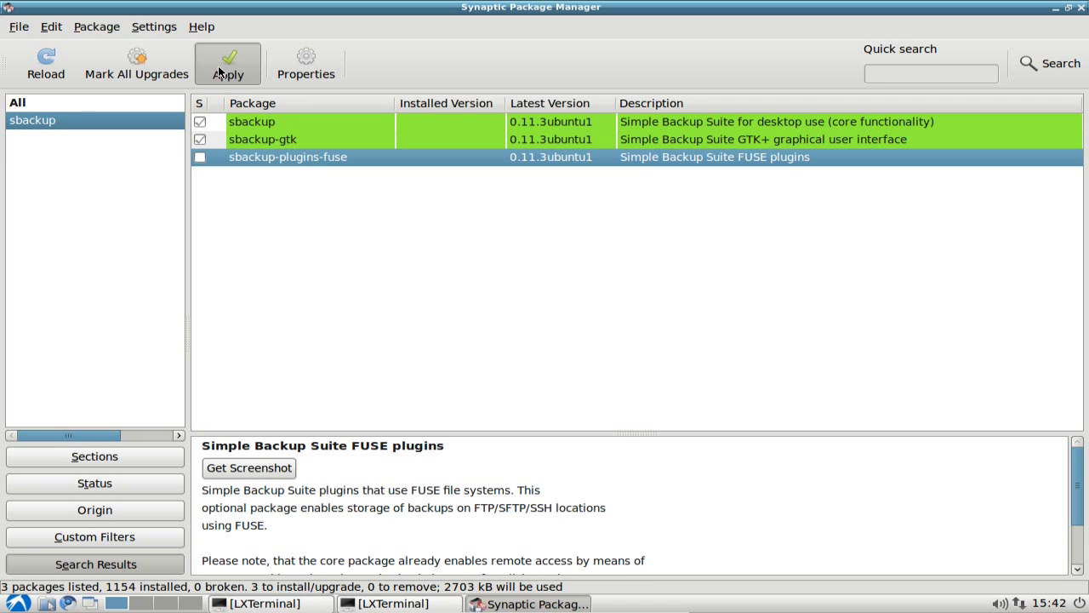
{"action": "left_click", "coordinate": [706, 457]}
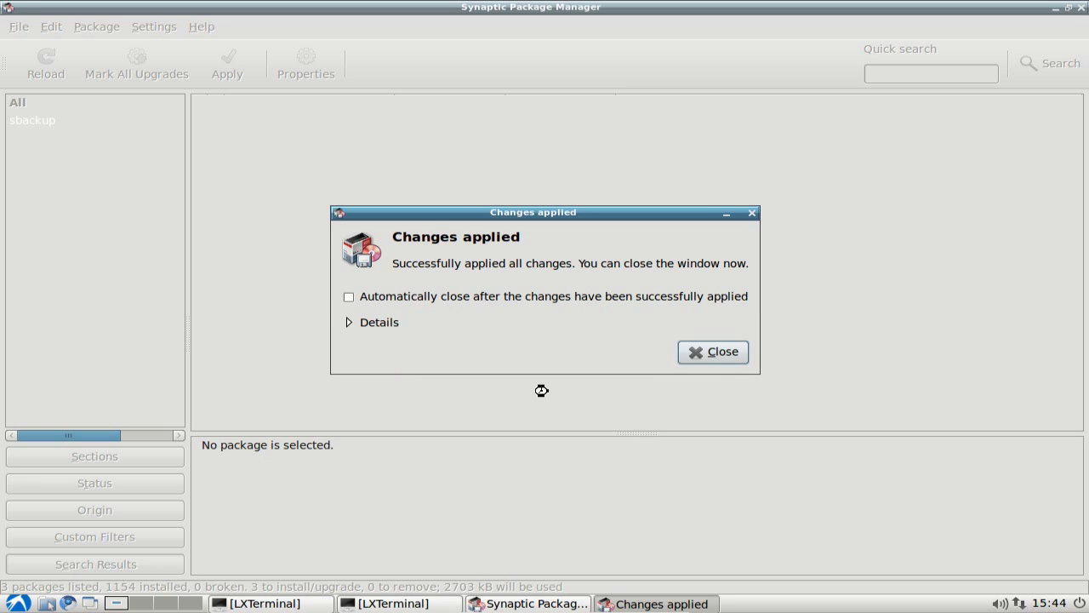
{"action": "left_click", "coordinate": [720, 350]}
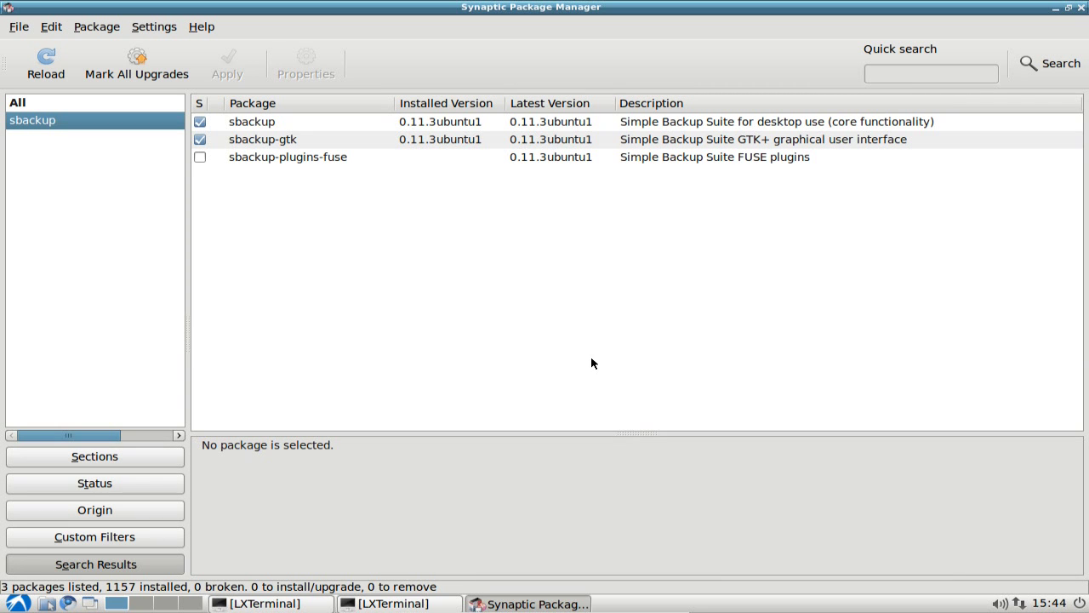
- Close Synaptic Package Manager, launch Simple Backup-Configuration and dismiss its first-run notice
{"action": "left_click", "coordinate": [1082, 6]}
{"action": "left_click", "coordinate": [19, 603]}
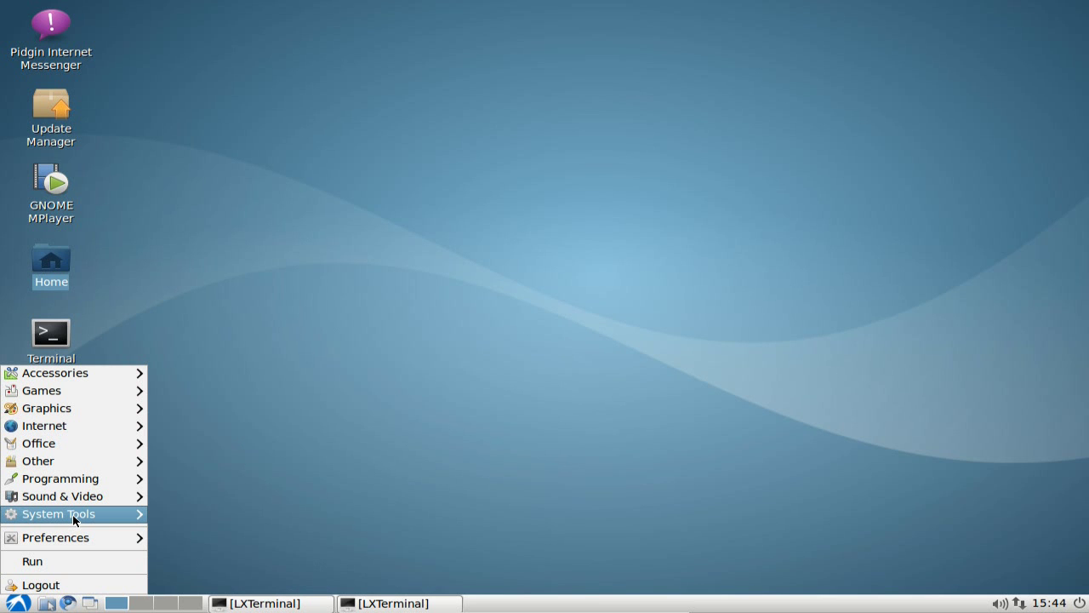
{"action": "mouse_move", "coordinate": [73, 518]}
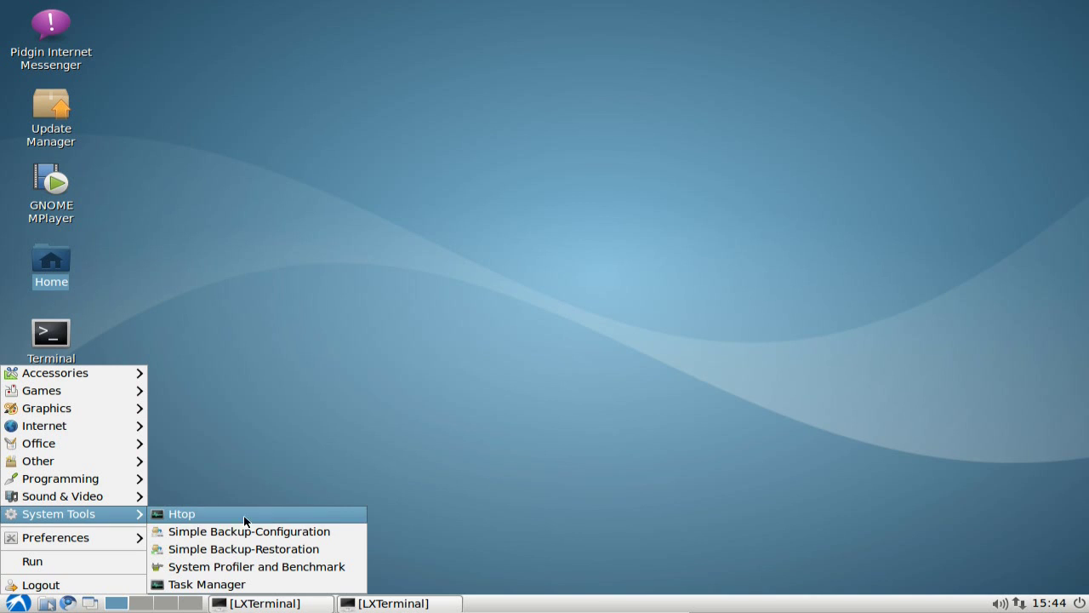
{"action": "left_click", "coordinate": [342, 537]}
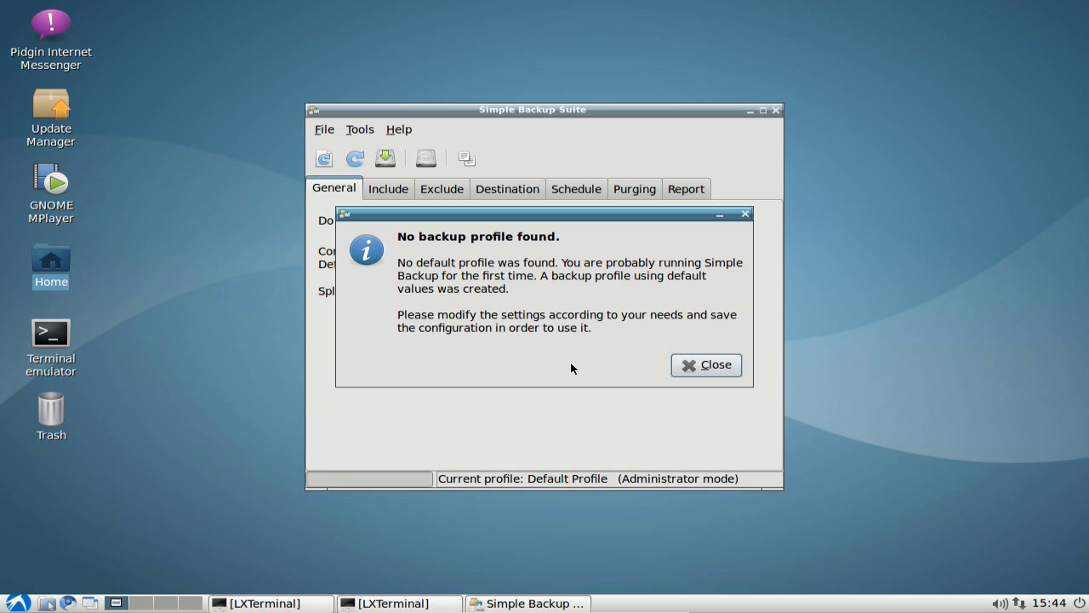
{"action": "left_click", "coordinate": [709, 364]}
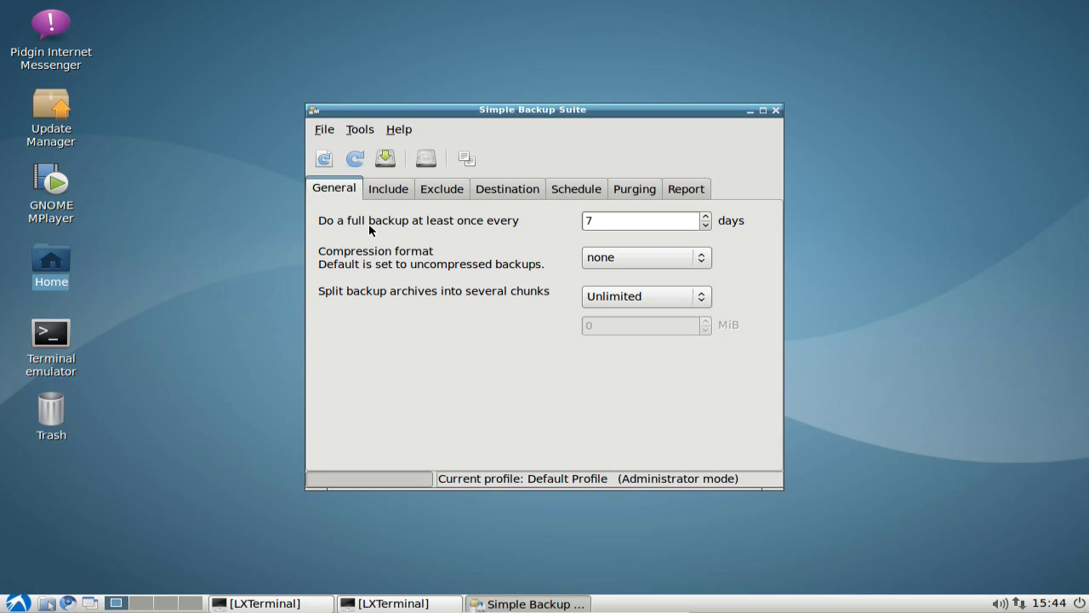
- Examine the general settings for full-backup interval, compression format and archive chunk size without changing them
{"action": "double_click", "coordinate": [624, 221]}
{"action": "left_click", "coordinate": [634, 218]}
{"action": "left_click", "coordinate": [708, 260]}
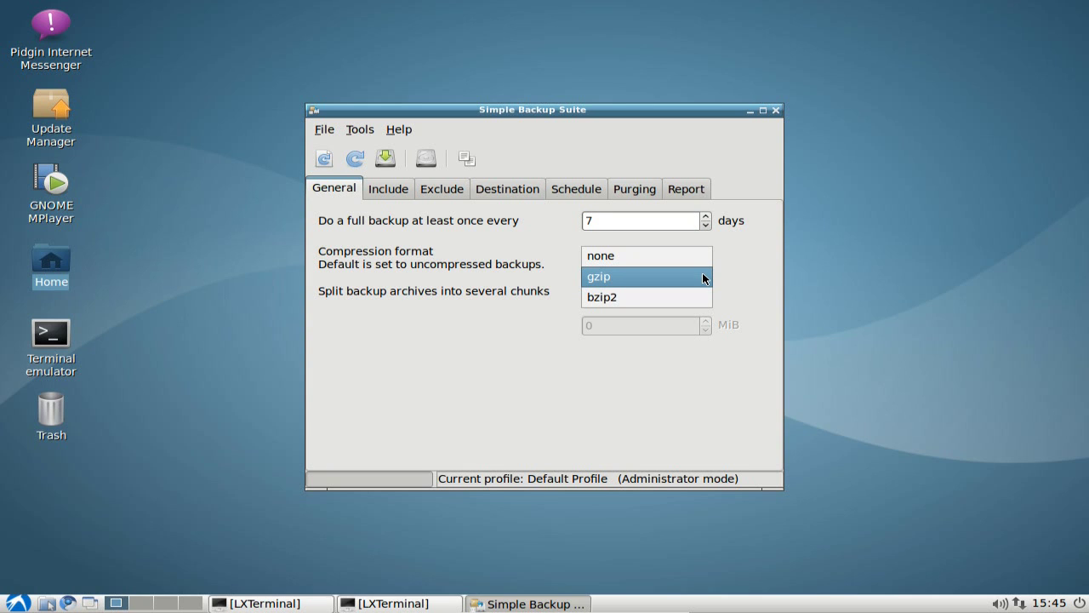
{"action": "key", "text": "Escape"}
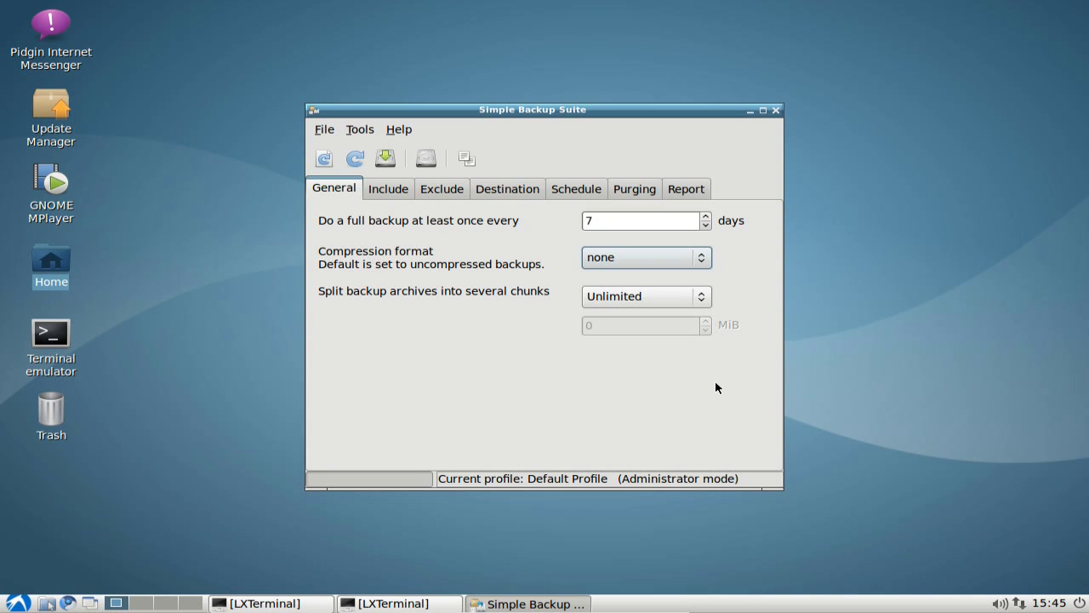
{"action": "left_click", "coordinate": [702, 298]}
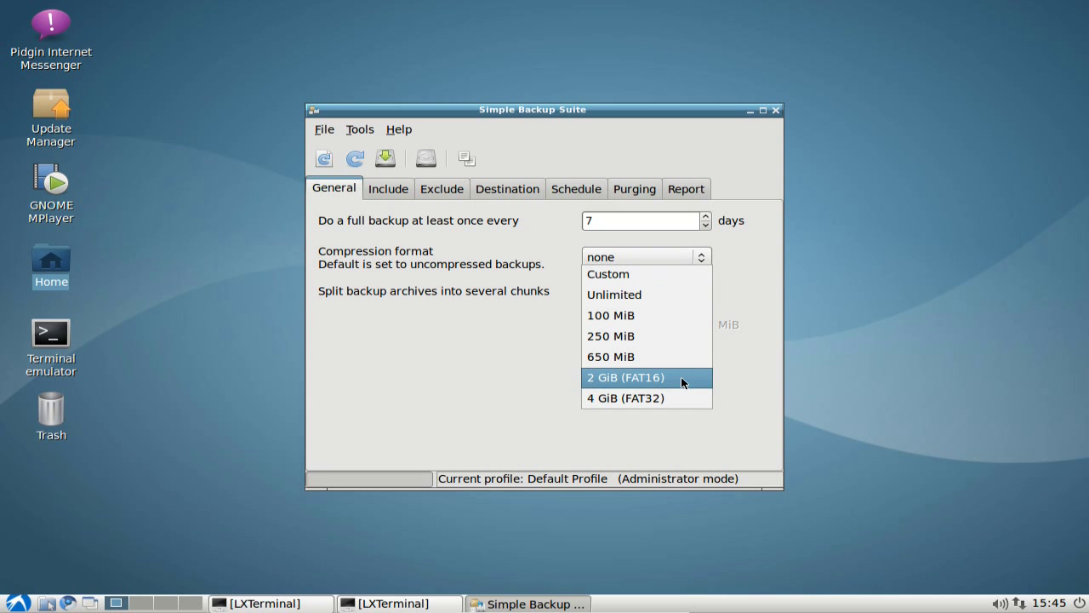
{"action": "left_click", "coordinate": [735, 311]}
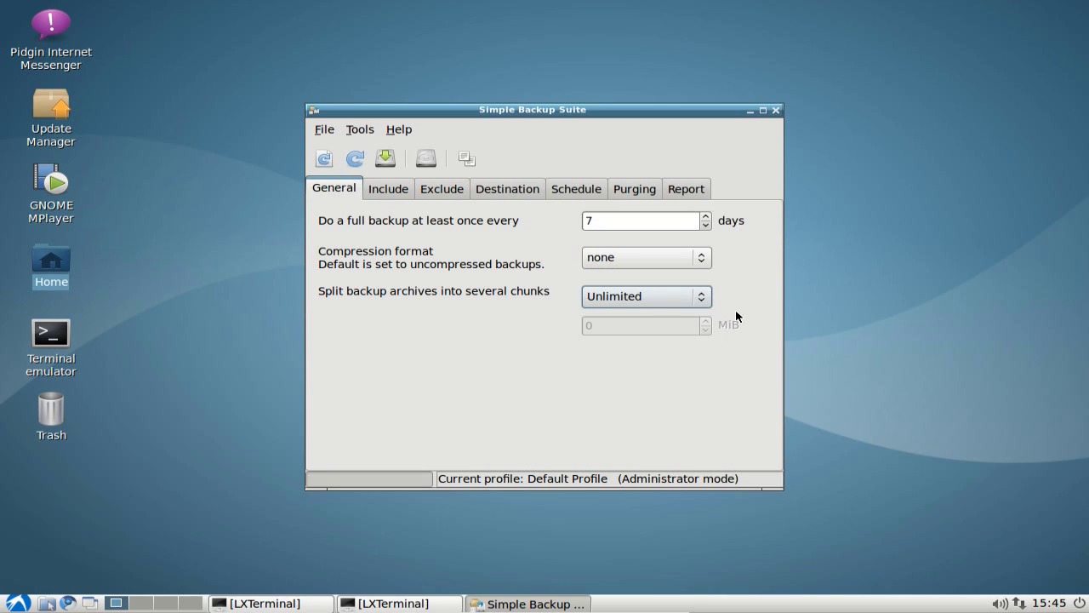
- Examine the files and directories included in the default backup profile, going through each entry
{"action": "left_click", "coordinate": [395, 194]}
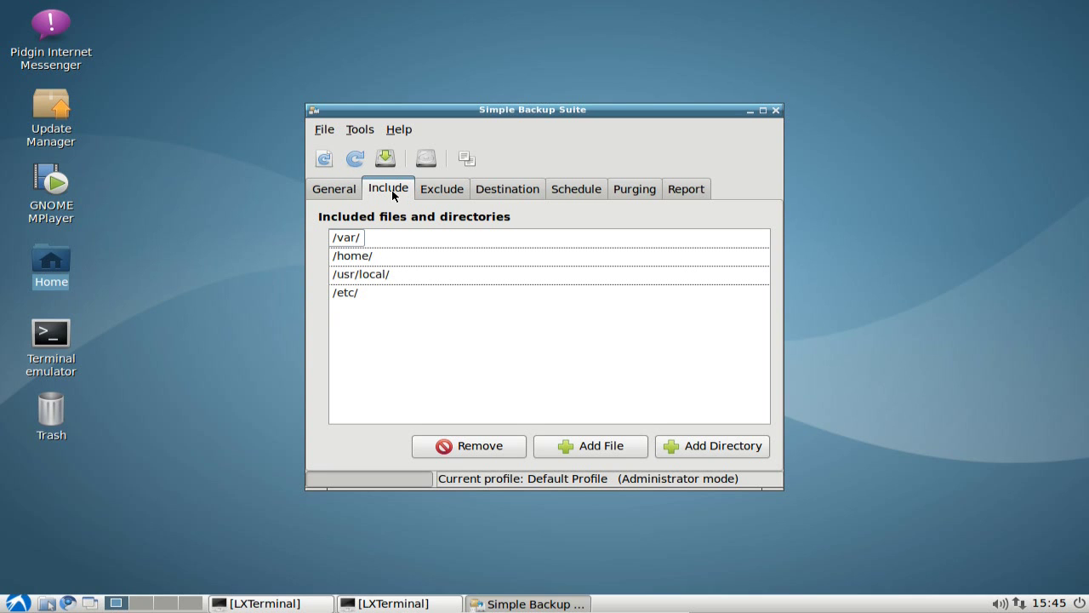
{"action": "left_click", "coordinate": [387, 240]}
{"action": "left_click", "coordinate": [394, 259]}
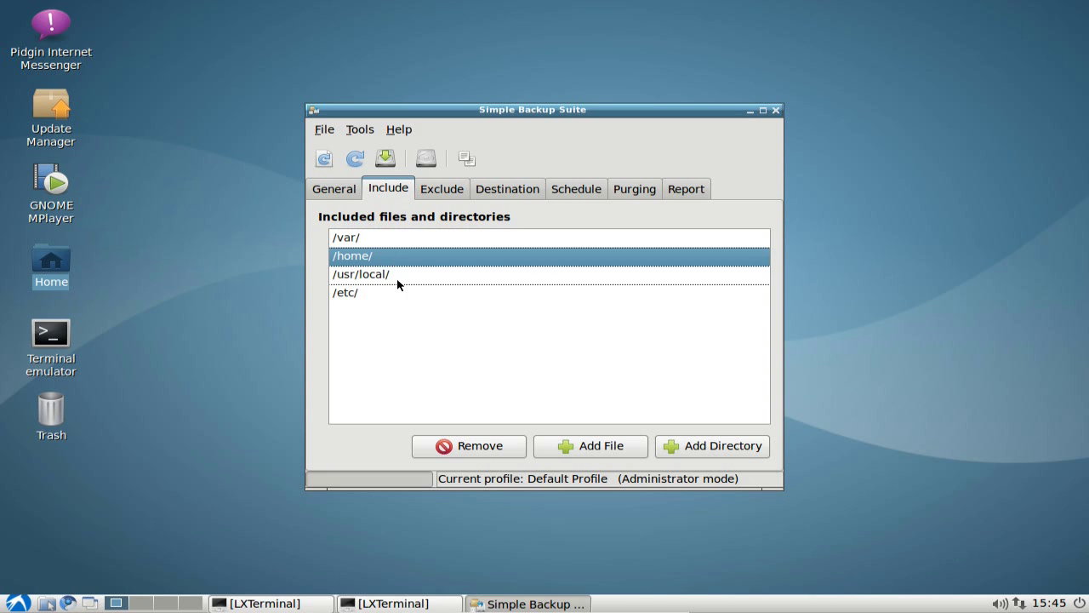
{"action": "left_click", "coordinate": [397, 276]}
{"action": "left_click", "coordinate": [399, 297]}
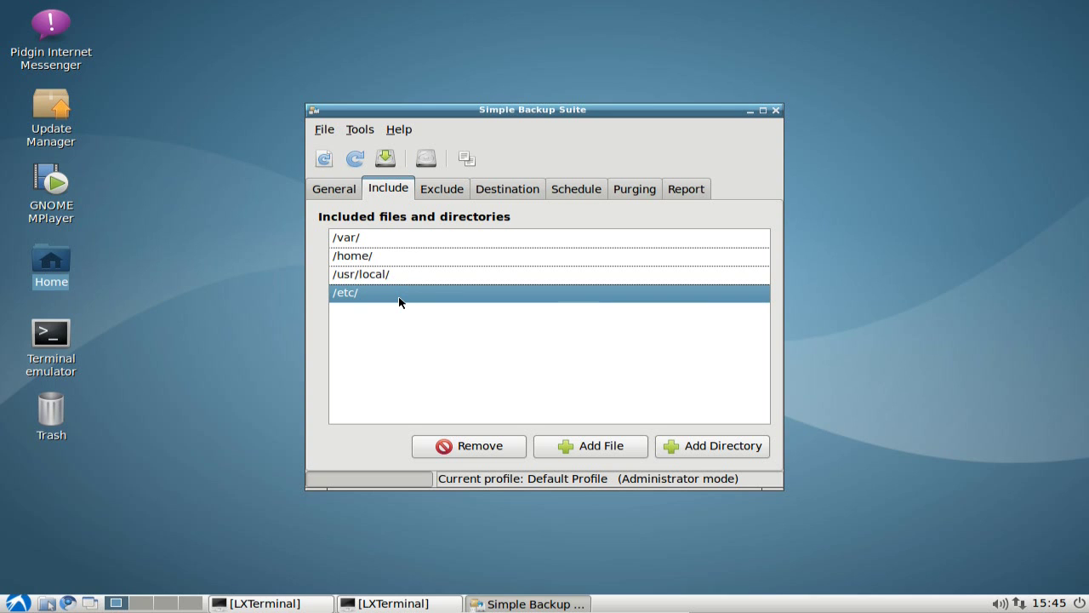
{"action": "left_click", "coordinate": [391, 239]}
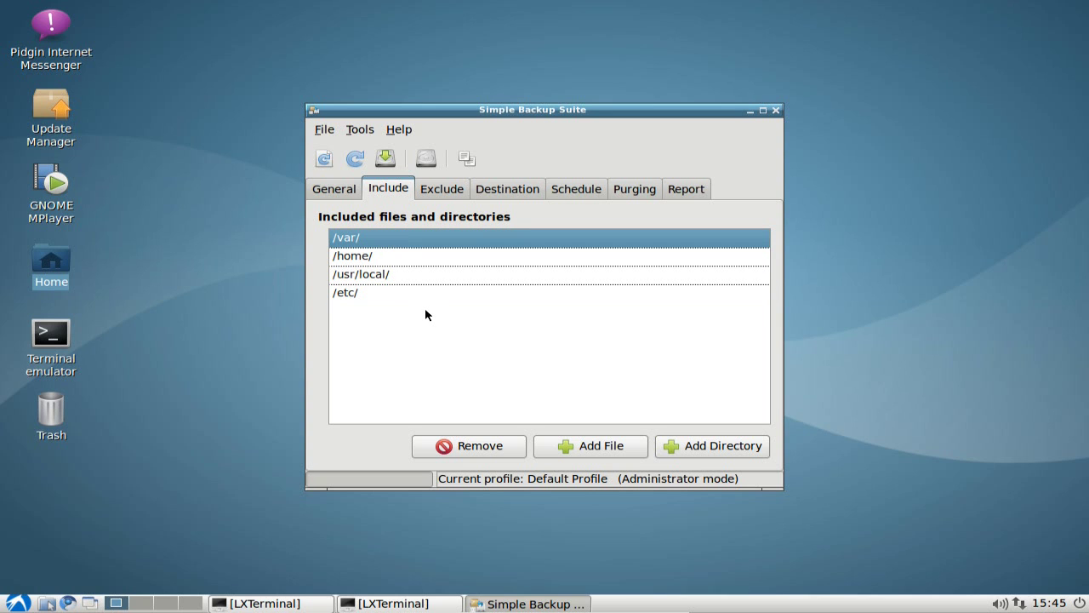
{"action": "left_click", "coordinate": [377, 280]}
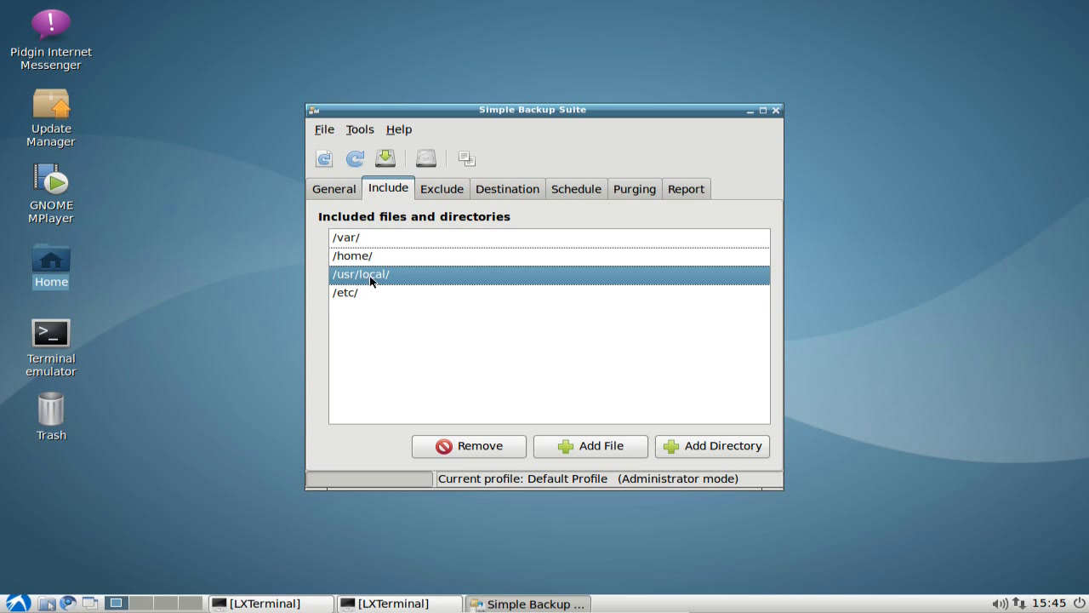
{"action": "left_click", "coordinate": [358, 298]}
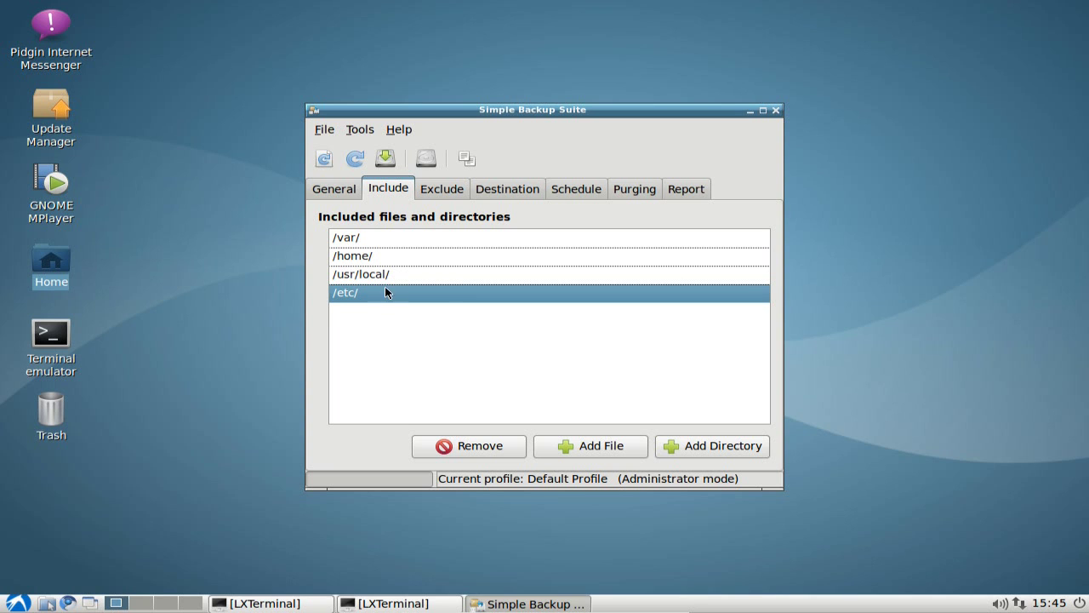
{"action": "left_click", "coordinate": [382, 279]}
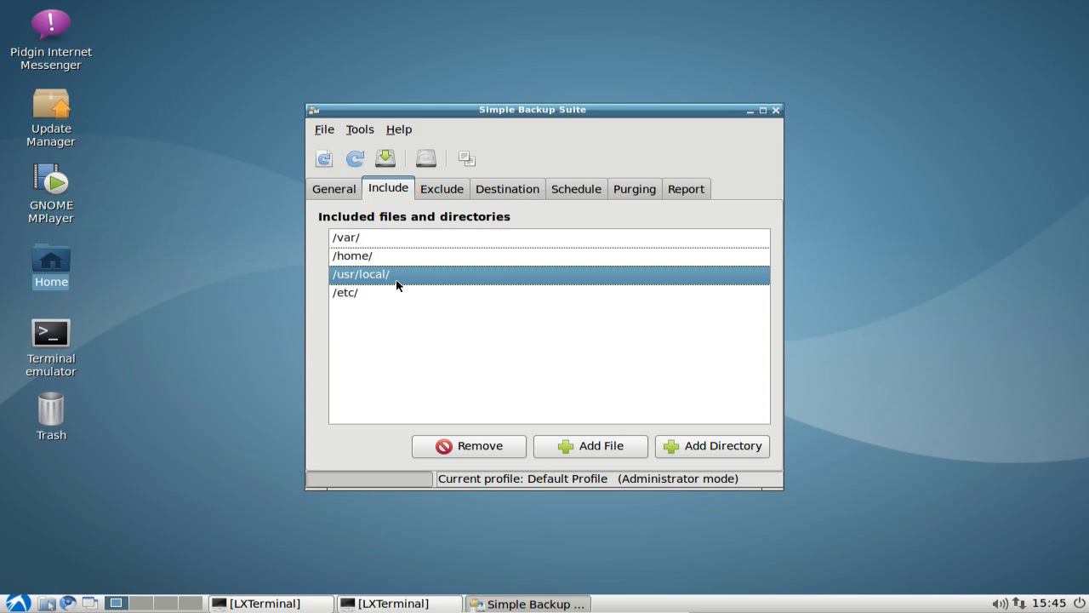
{"action": "left_click", "coordinate": [380, 241]}
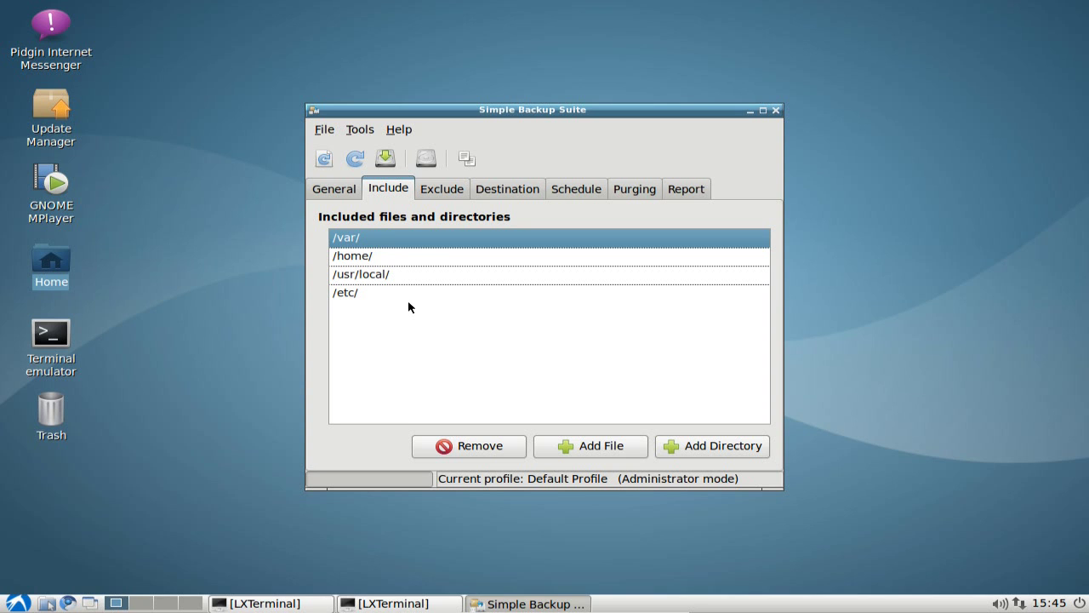
- Review each of the paths excluded from the default backup profile
{"action": "left_click", "coordinate": [449, 195]}
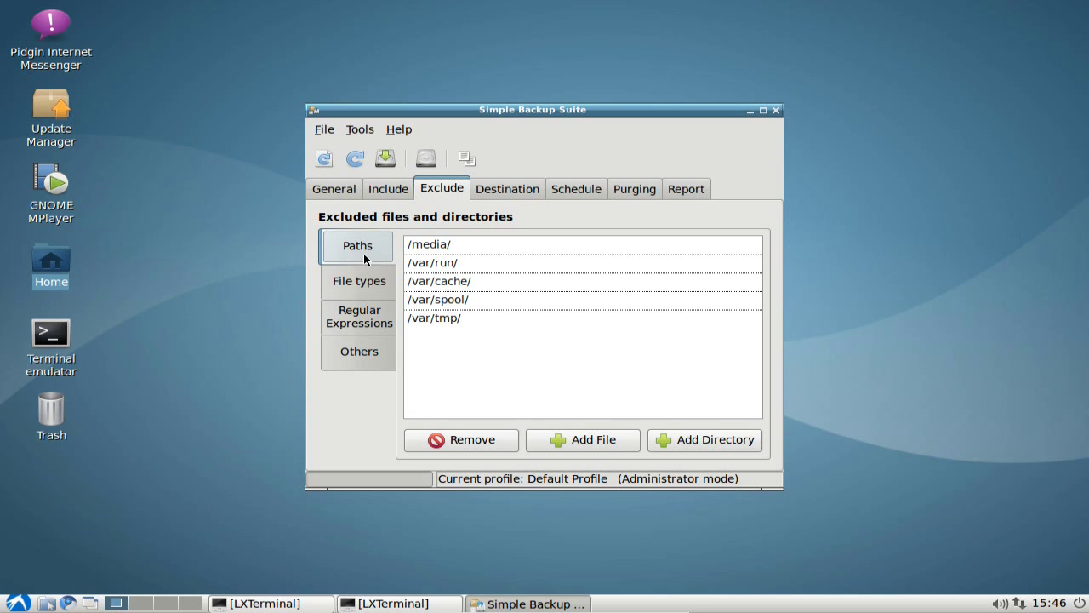
{"action": "left_click", "coordinate": [449, 249]}
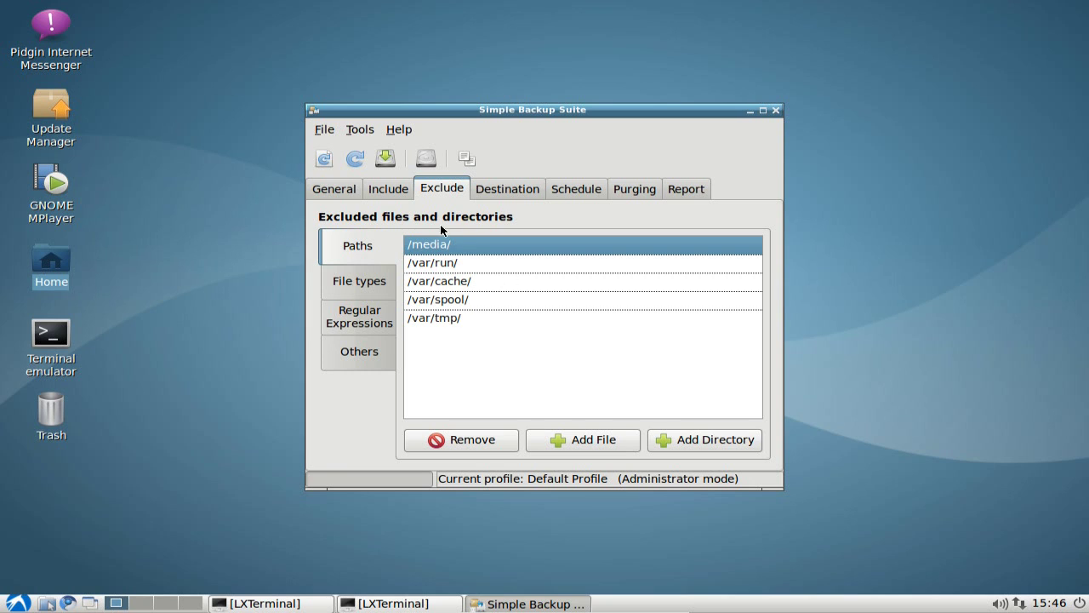
{"action": "left_click", "coordinate": [463, 265]}
{"action": "left_click", "coordinate": [485, 286]}
{"action": "left_click", "coordinate": [473, 303]}
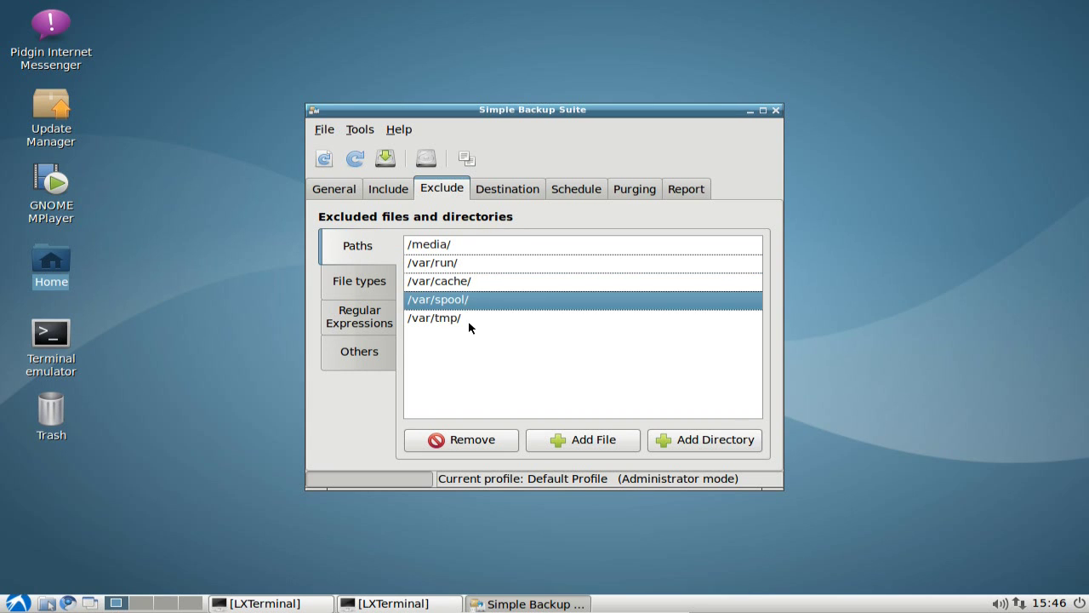
{"action": "left_click", "coordinate": [471, 321]}
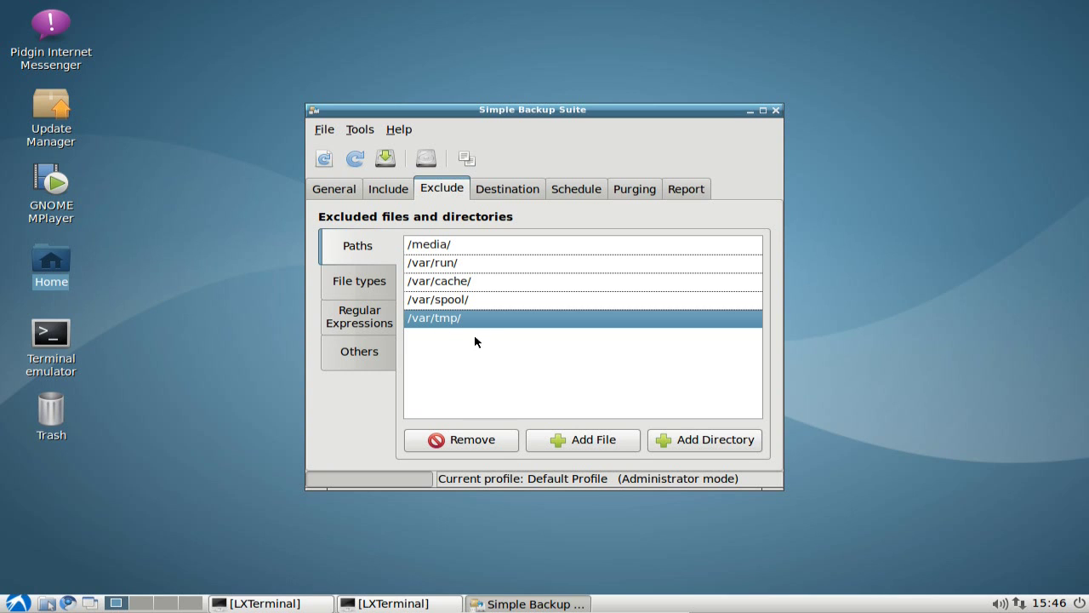
- Add a custom file type with the extension *.tmp to the backup's excluded file types
{"action": "left_click", "coordinate": [373, 289]}
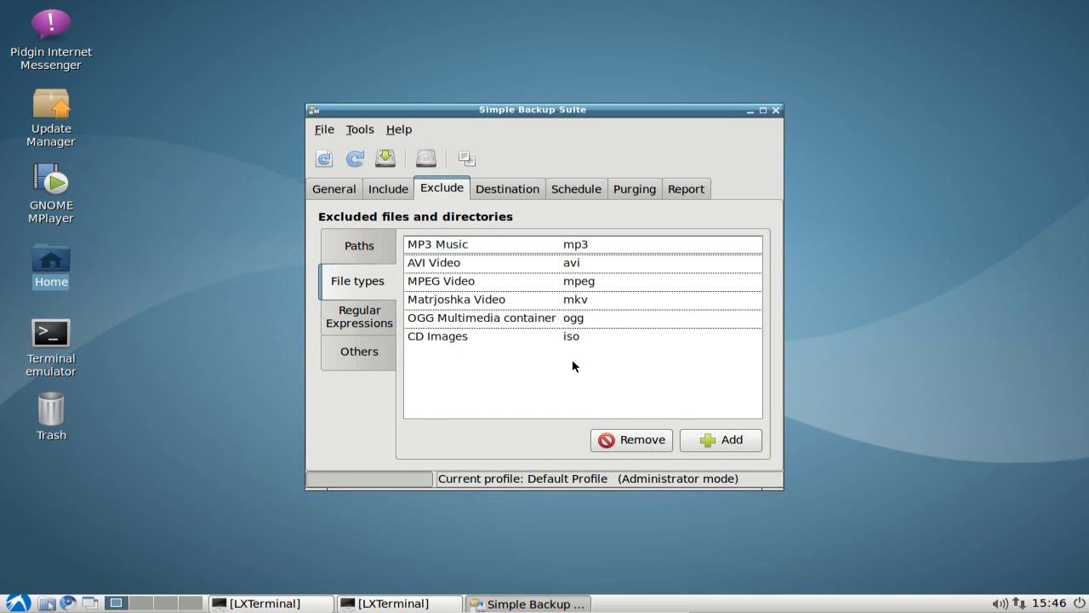
{"action": "left_click", "coordinate": [716, 440]}
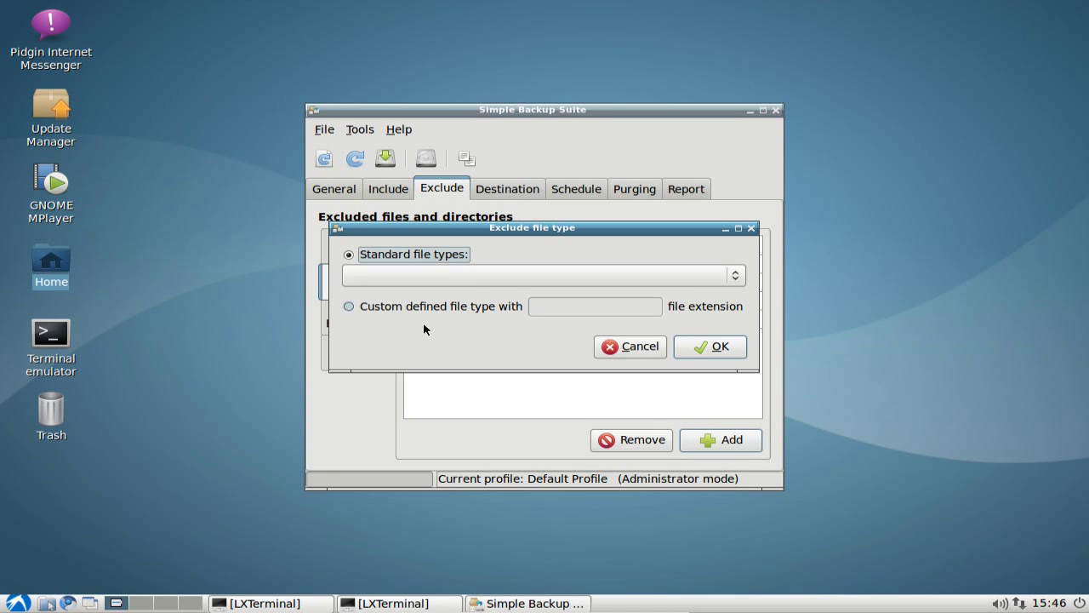
{"action": "left_click", "coordinate": [459, 306]}
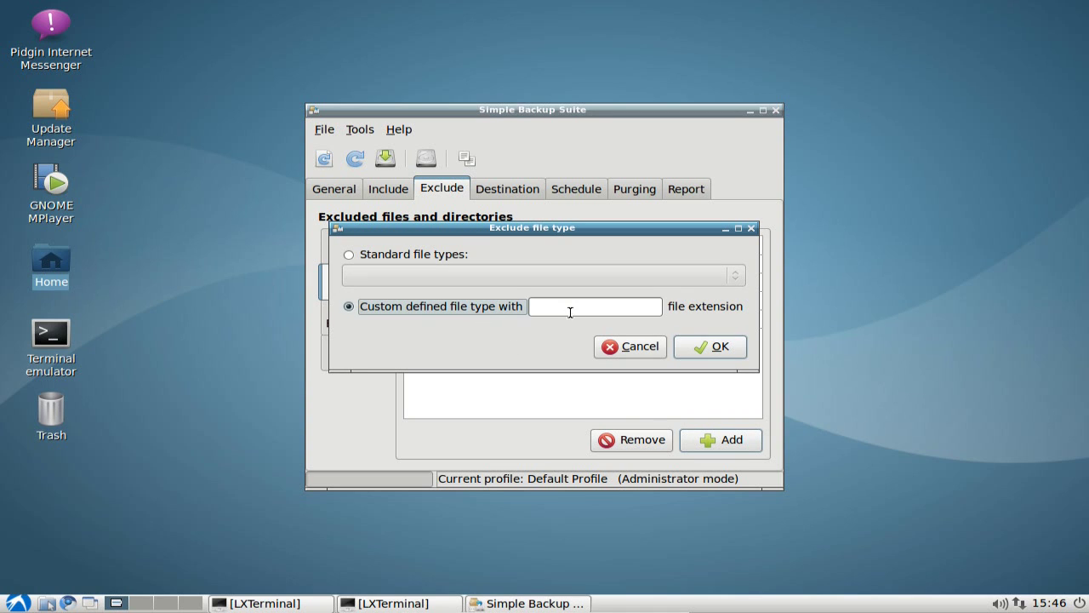
{"action": "left_click", "coordinate": [438, 254]}
{"action": "left_click", "coordinate": [477, 274]}
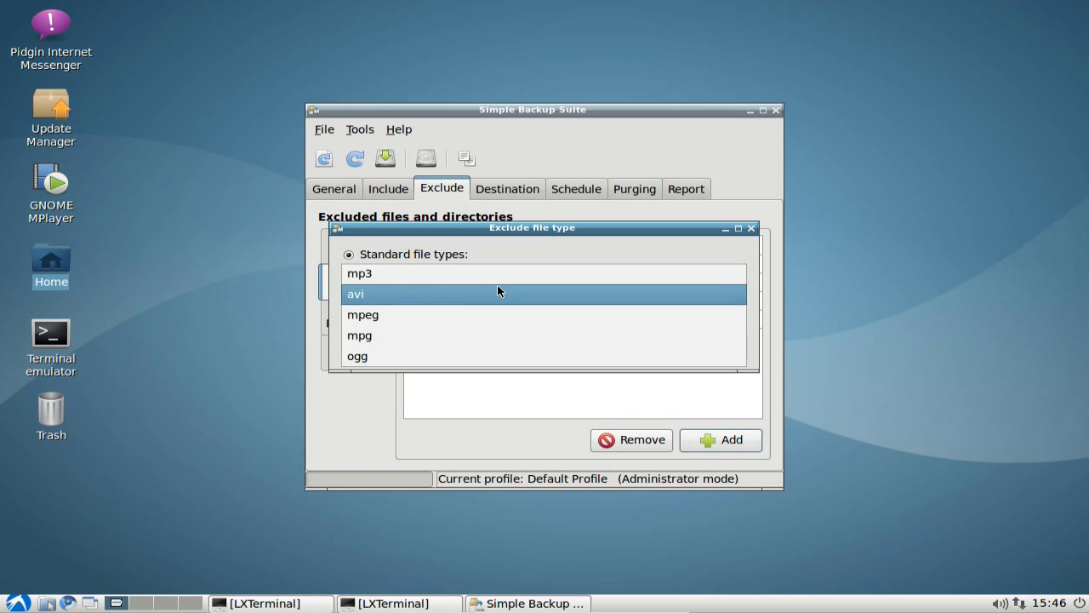
{"action": "left_click", "coordinate": [421, 309]}
{"action": "left_click", "coordinate": [421, 309]}
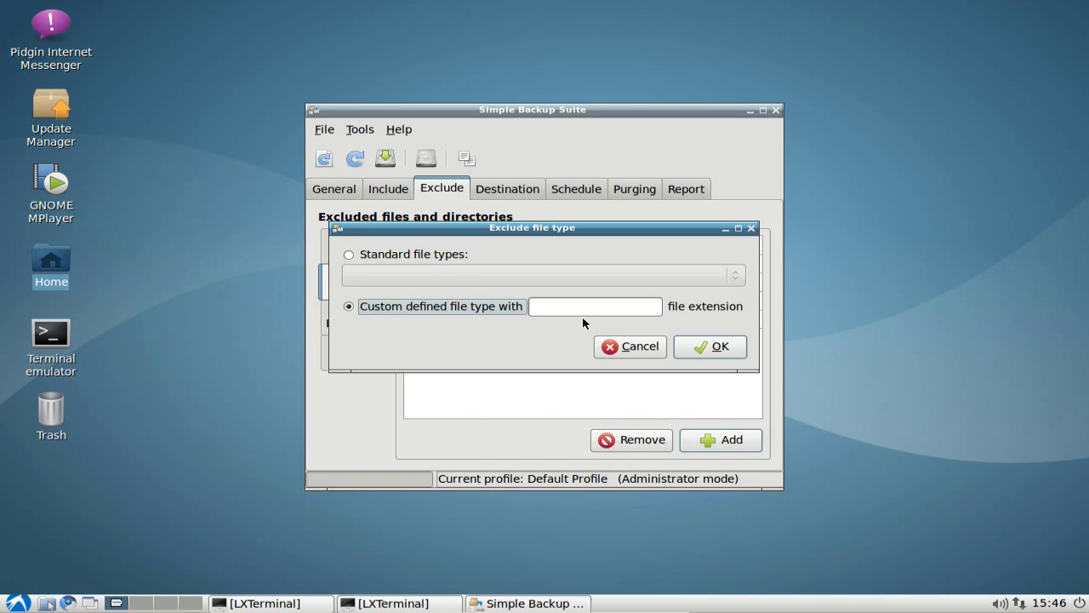
{"action": "left_click", "coordinate": [547, 307]}
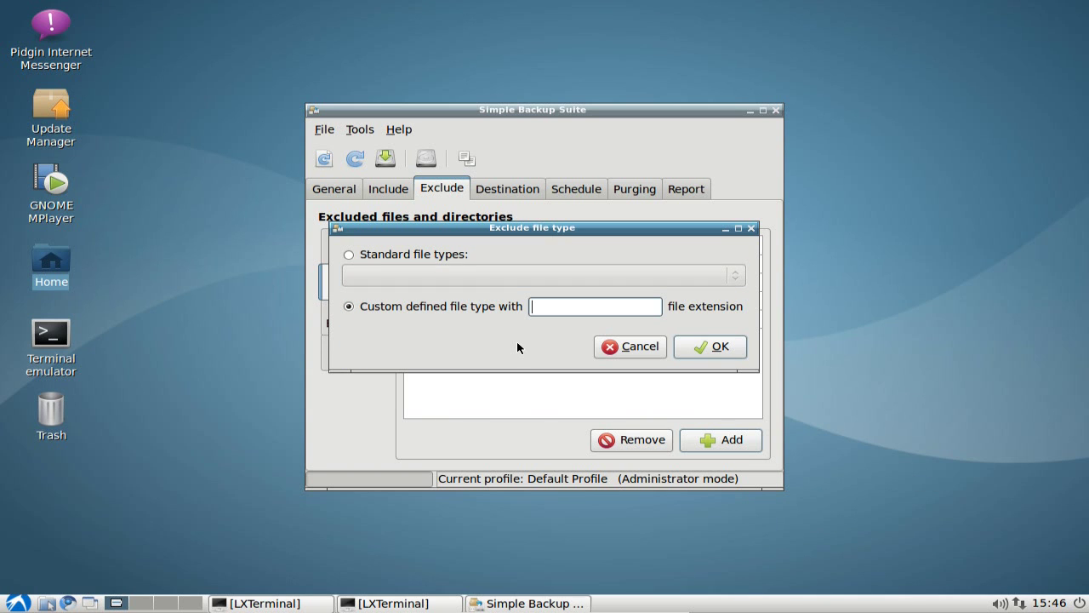
{"action": "type", "text": "*.tmp"}
{"action": "left_click", "coordinate": [720, 347]}
{"action": "left_click", "coordinate": [589, 355]}
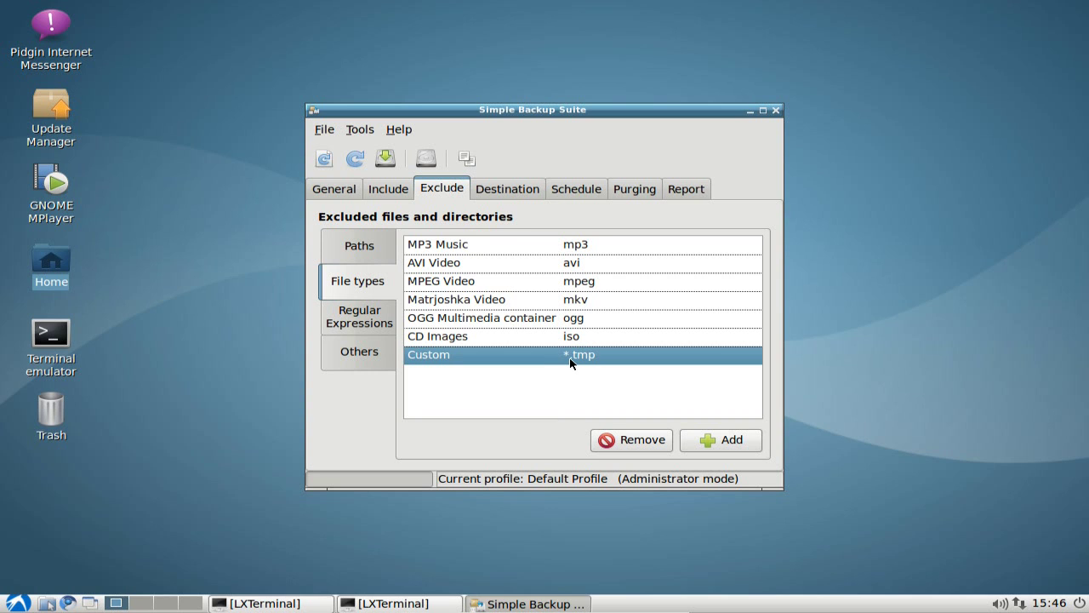
- Review each of the regular expressions used to exclude files from the backup
{"action": "left_click", "coordinate": [360, 318]}
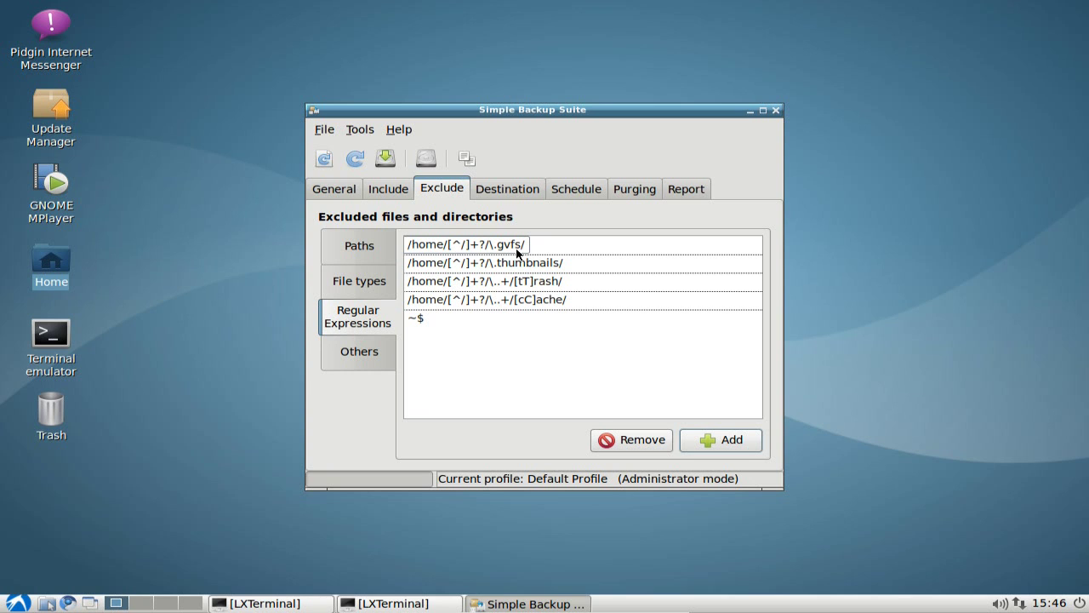
{"action": "left_click", "coordinate": [464, 319]}
{"action": "left_click", "coordinate": [467, 305]}
{"action": "left_click", "coordinate": [468, 288]}
{"action": "left_click", "coordinate": [470, 268]}
{"action": "left_click", "coordinate": [464, 252]}
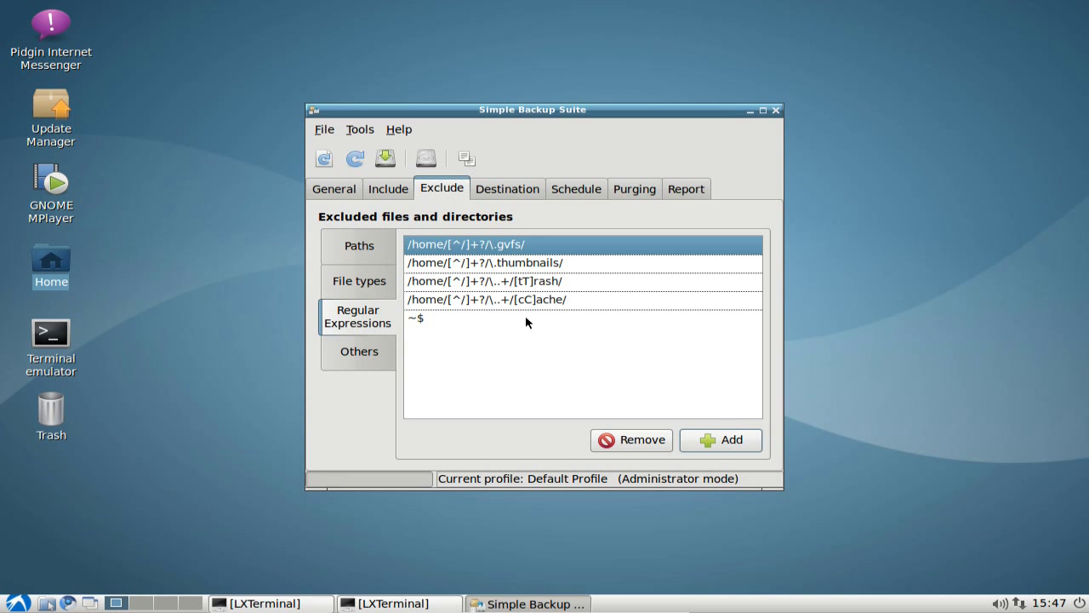
- Review the other exclusion options and the backup destinations, trying the remote site option before reselecting the default backup directory
{"action": "left_click", "coordinate": [349, 353]}
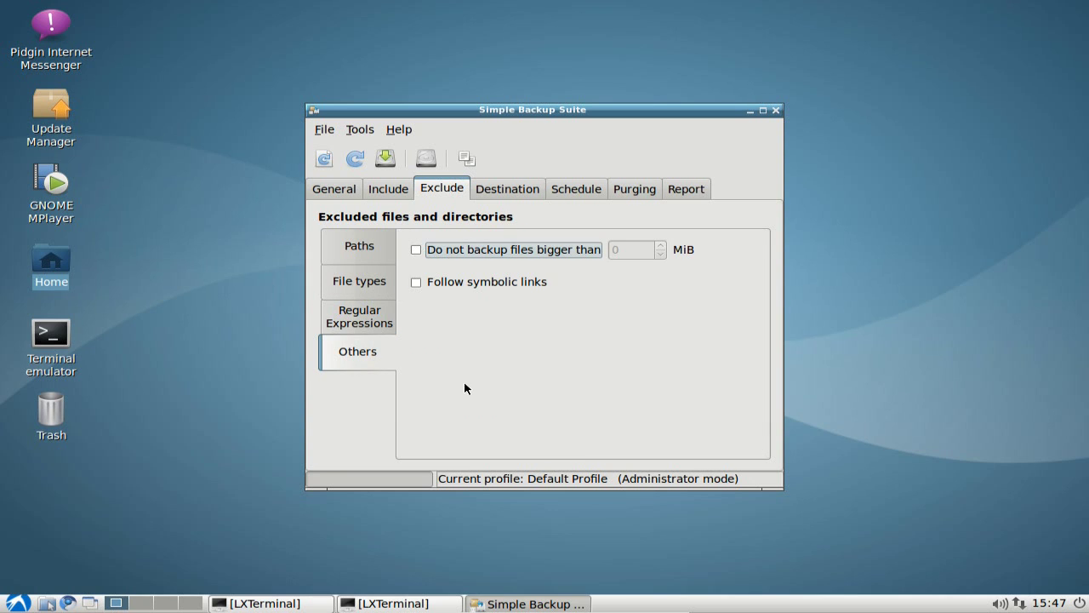
{"action": "left_click", "coordinate": [505, 189]}
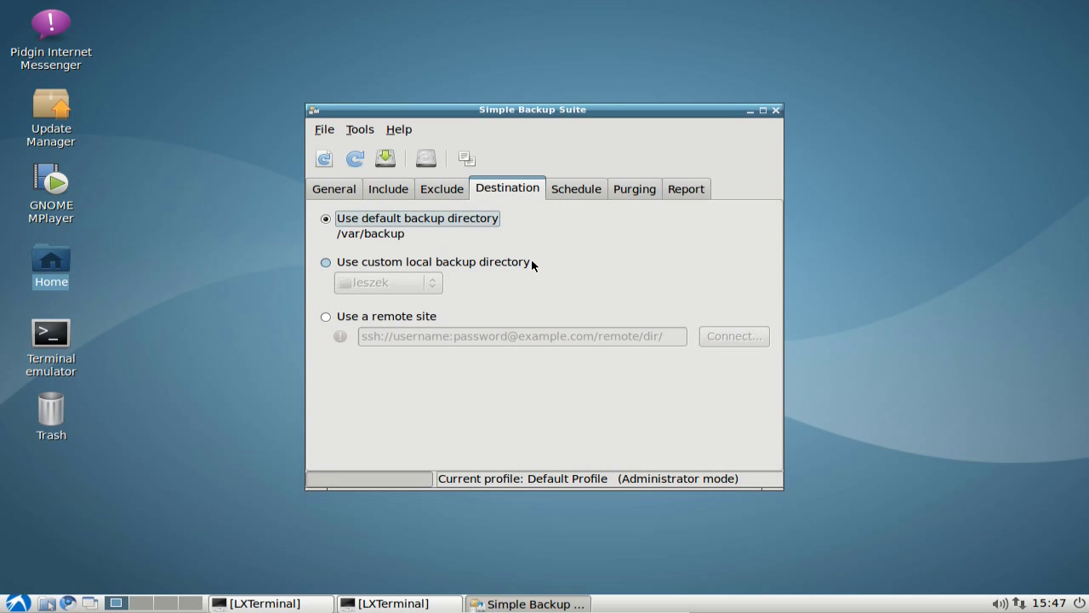
{"action": "left_click", "coordinate": [395, 317]}
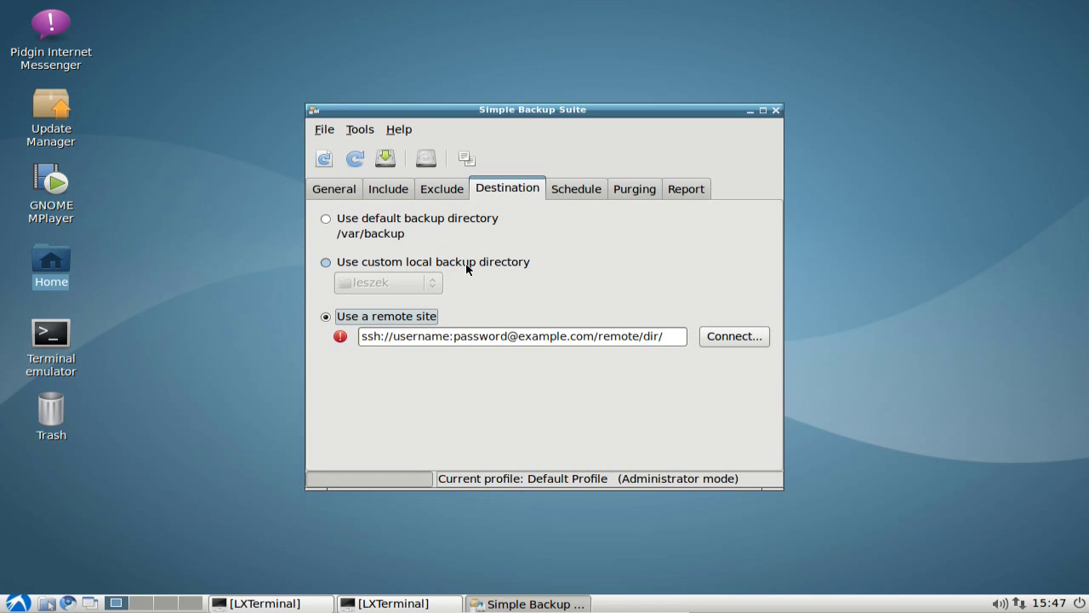
{"action": "left_click", "coordinate": [415, 228]}
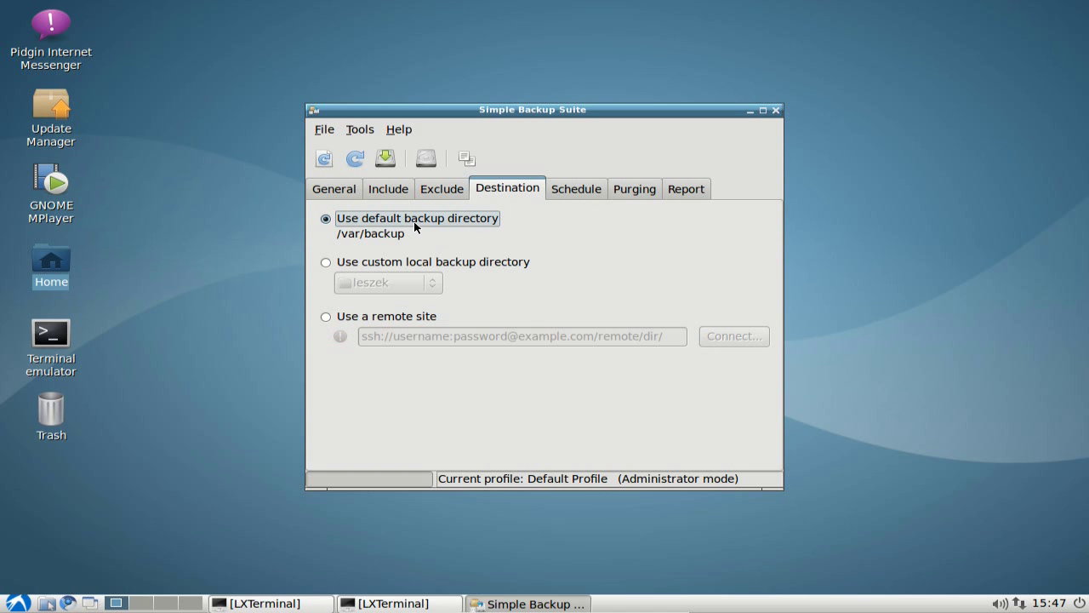
- Examine the backup schedule options, trying the custom cron definition before switching back to the simple daily schedule
{"action": "left_click", "coordinate": [575, 194]}
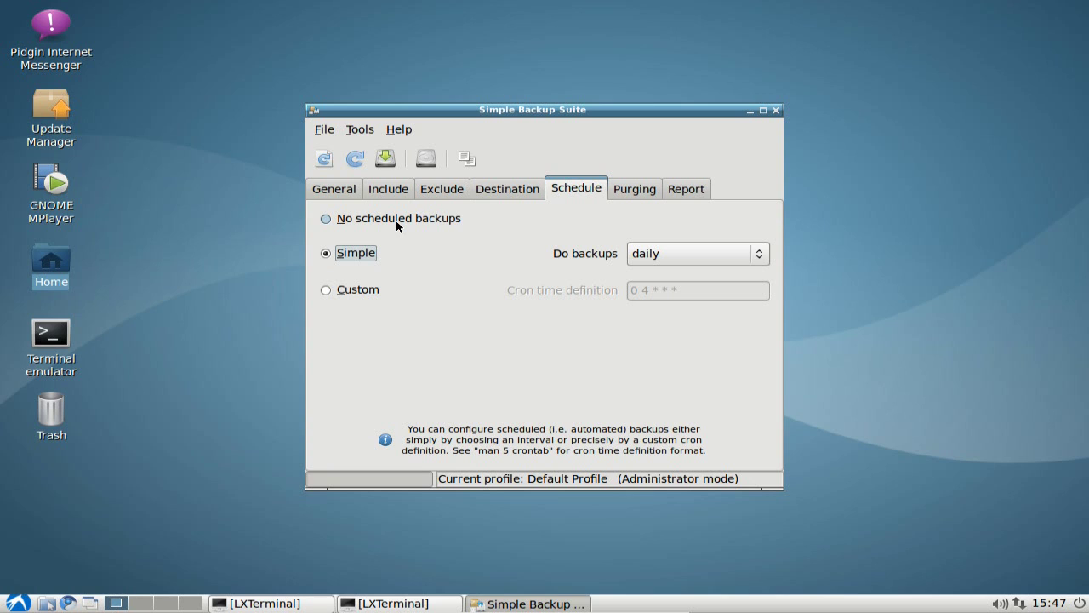
{"action": "left_click", "coordinate": [351, 291]}
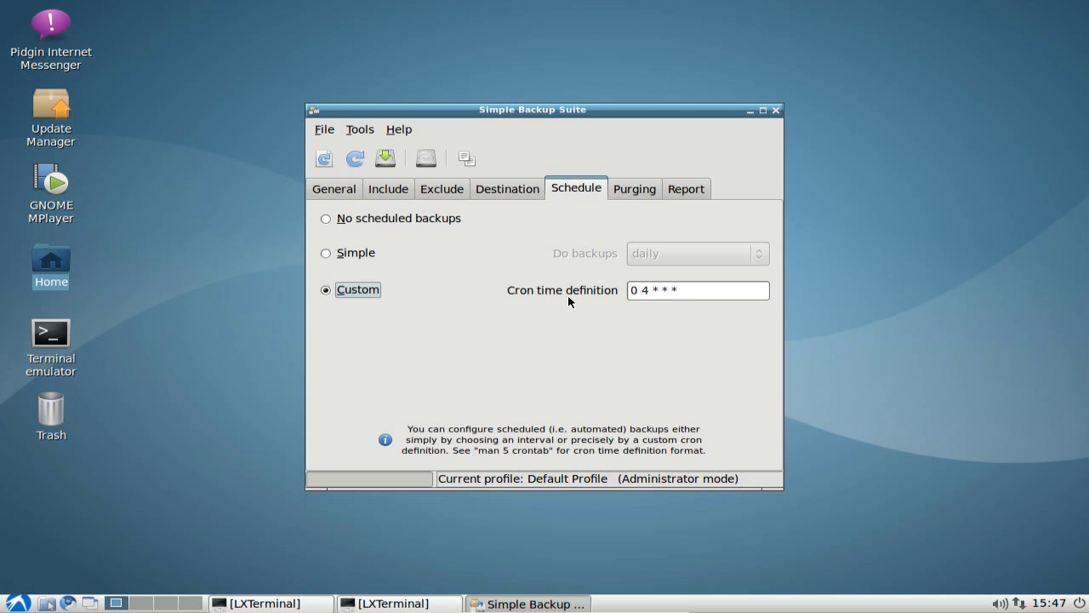
{"action": "left_click", "coordinate": [366, 255]}
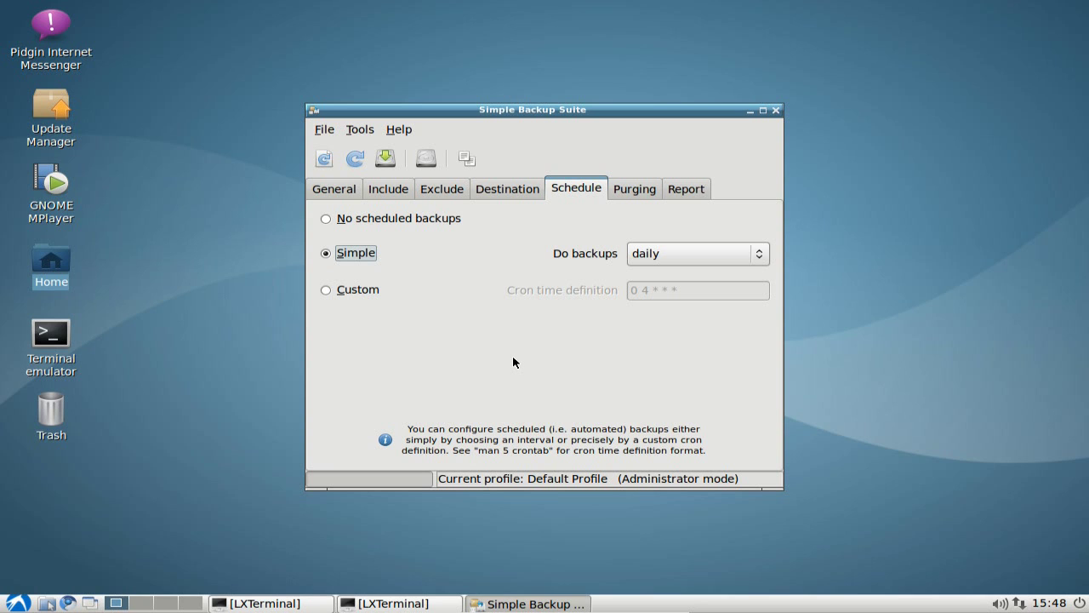
- Review the purging rules for old backups and the logging and mail report settings, including the report's sender address
{"action": "left_click", "coordinate": [633, 194]}
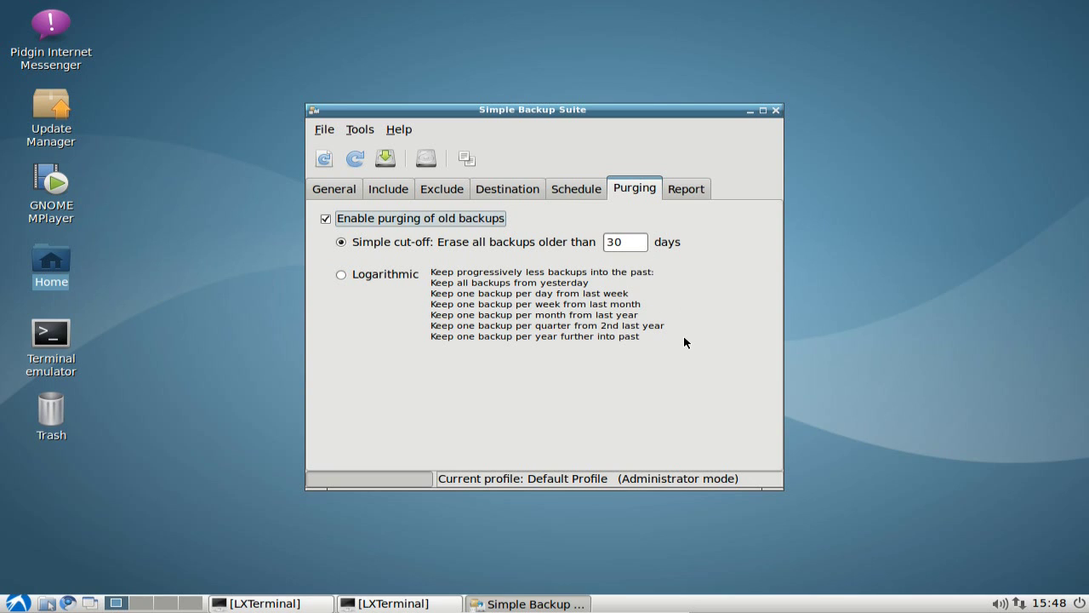
{"action": "left_click", "coordinate": [693, 189]}
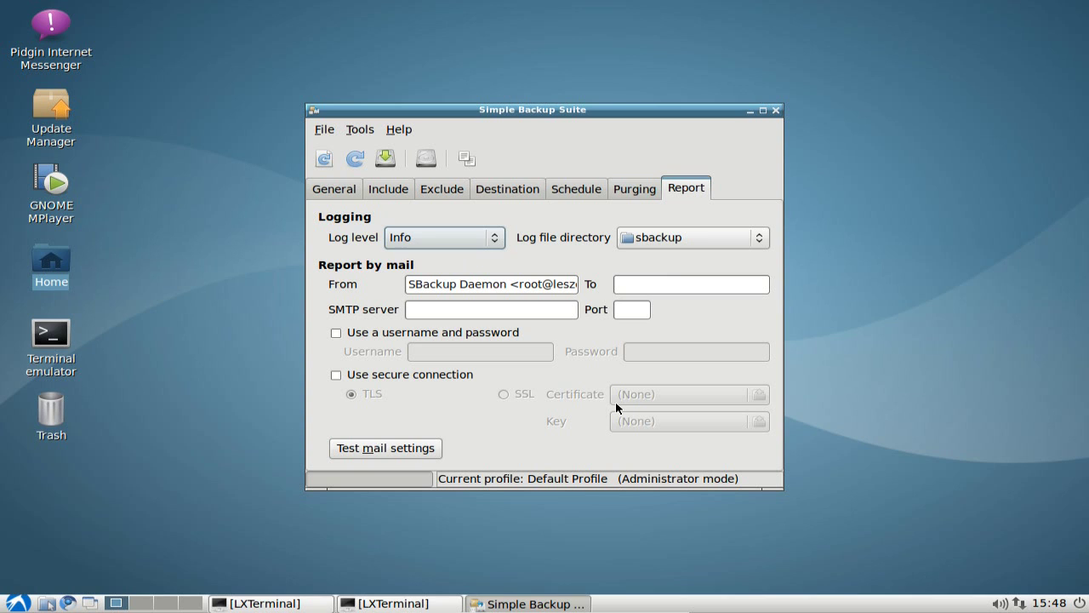
{"action": "triple_click", "coordinate": [505, 284]}
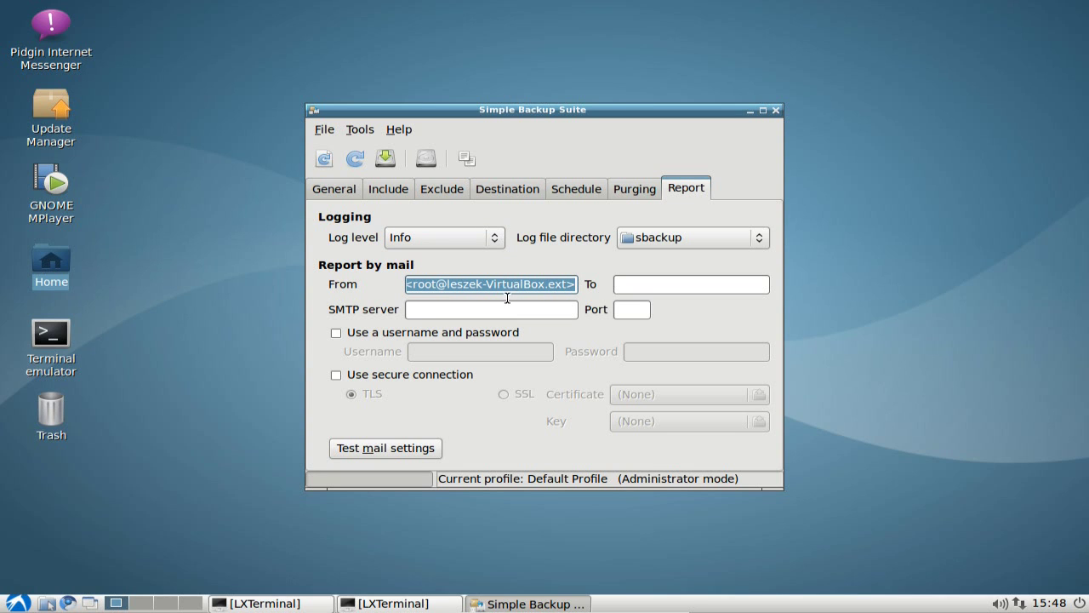
{"action": "left_click", "coordinate": [510, 290]}
{"action": "double_click", "coordinate": [510, 287]}
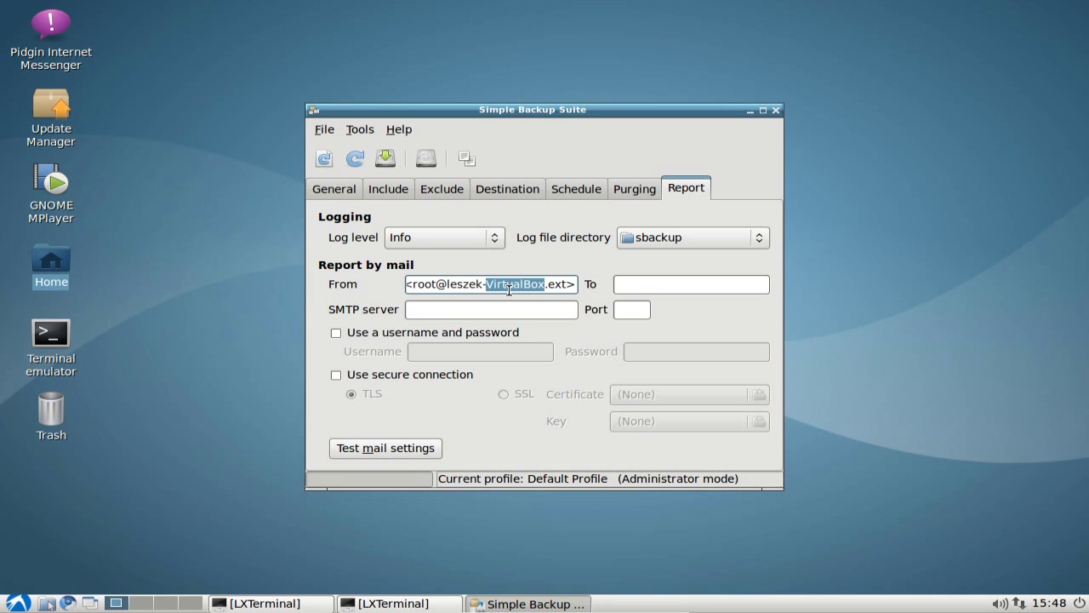
{"action": "left_click", "coordinate": [510, 289]}
{"action": "double_click", "coordinate": [510, 287]}
{"action": "left_click", "coordinate": [509, 289]}
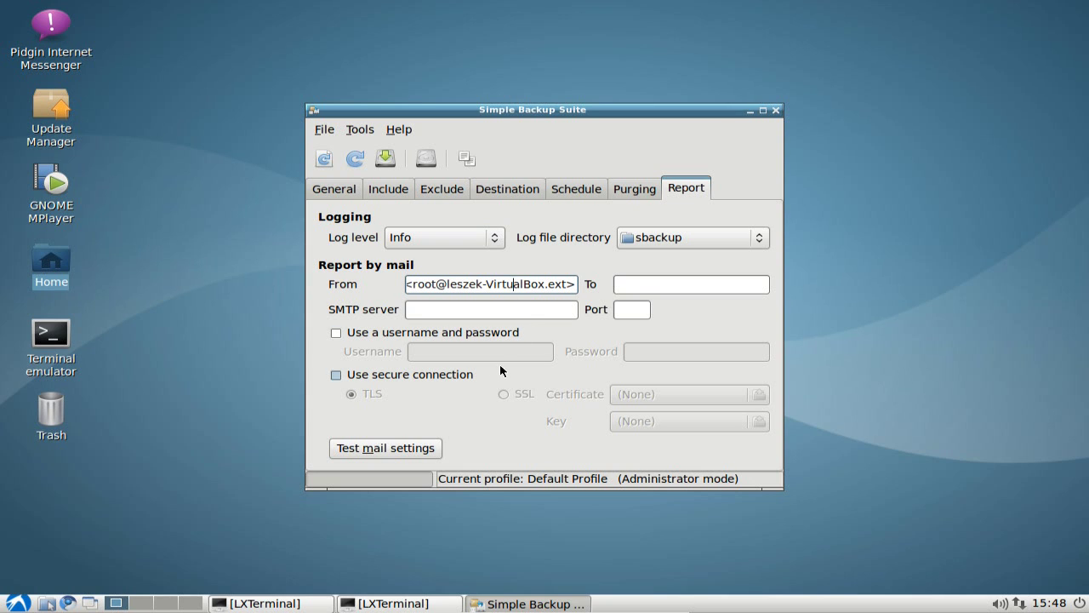